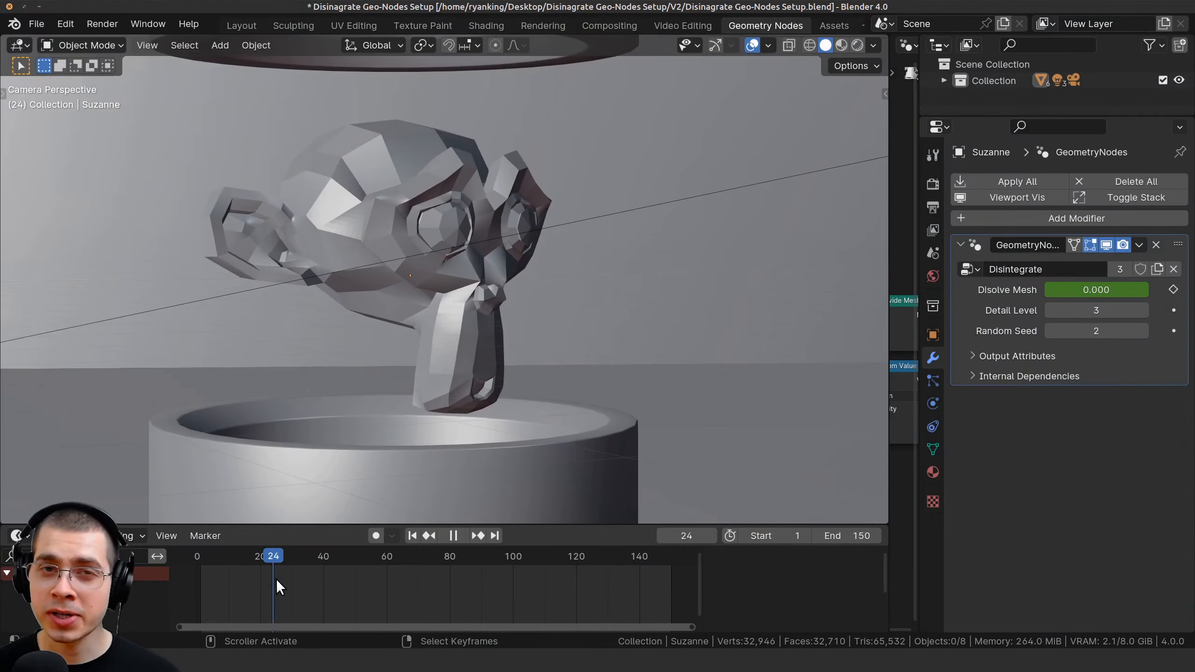
Step: Scrub the animation to frame 44, examine the disintegrating monkey head, and try out its Dissolve Mesh value
left_click_drag(385, 590, 341, 585)
left_click(393, 375)
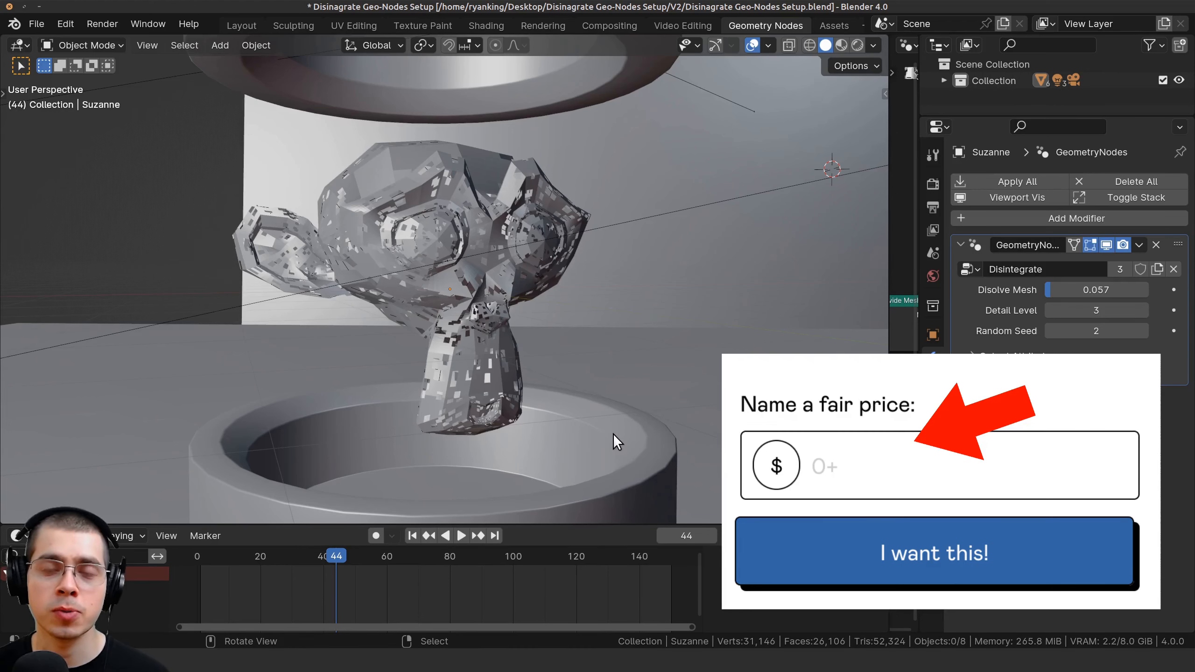
mouse_move(617, 430)
middle_mouse_down()
mouse_move(603, 430)
mouse_move(630, 428)
mouse_move(617, 431)
middle_mouse_up()
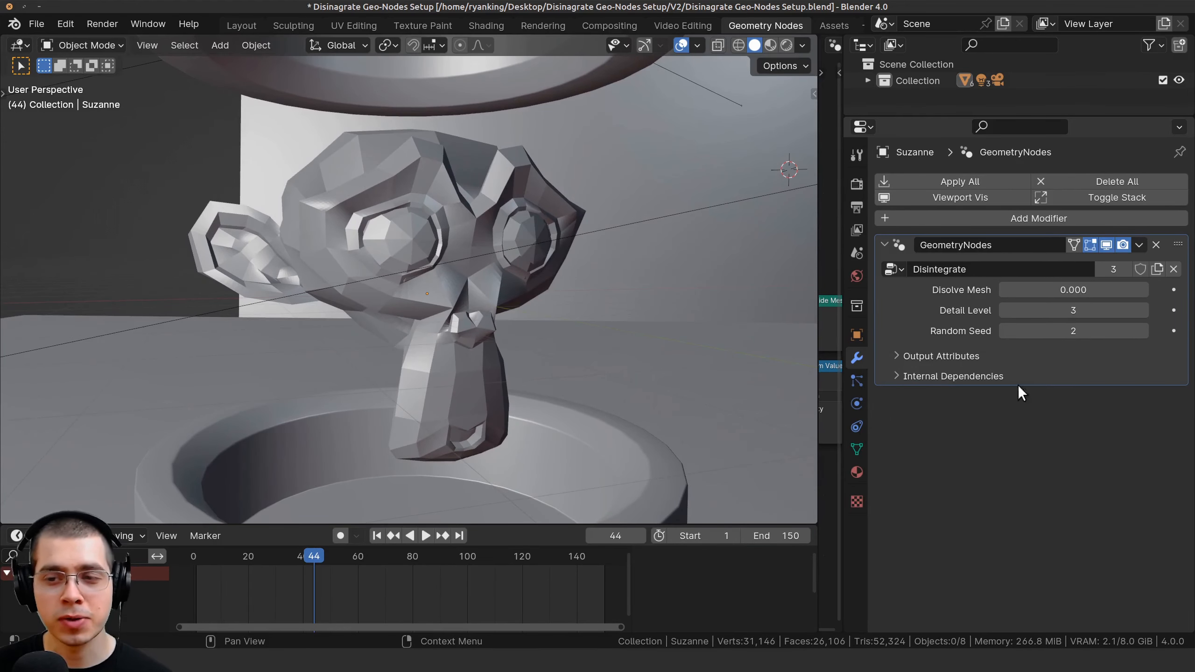
mouse_move(557, 340)
middle_mouse_down()
mouse_move(532, 354)
mouse_move(546, 346)
middle_mouse_up()
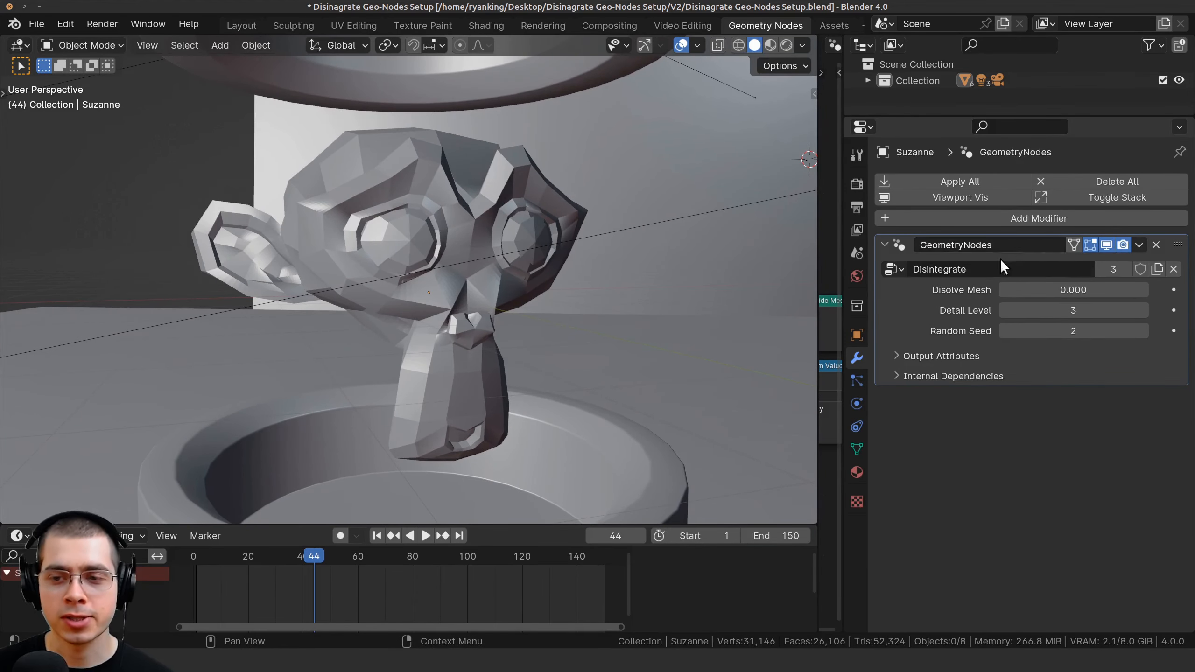
left_click_drag(1043, 291, 999, 294)
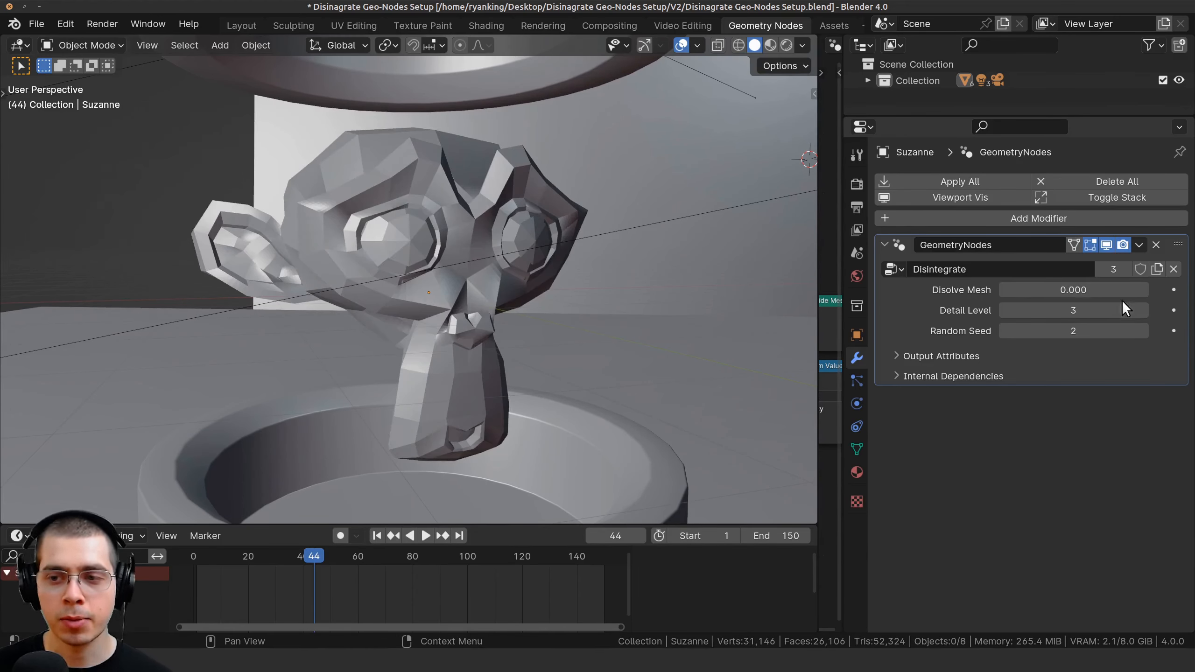
Step: Set the Disintegrate modifier's Detail Level to 0 and test the Dissolve Mesh value
left_click_drag(1125, 309, 1055, 310)
middle_click_drag(608, 292, 570, 301)
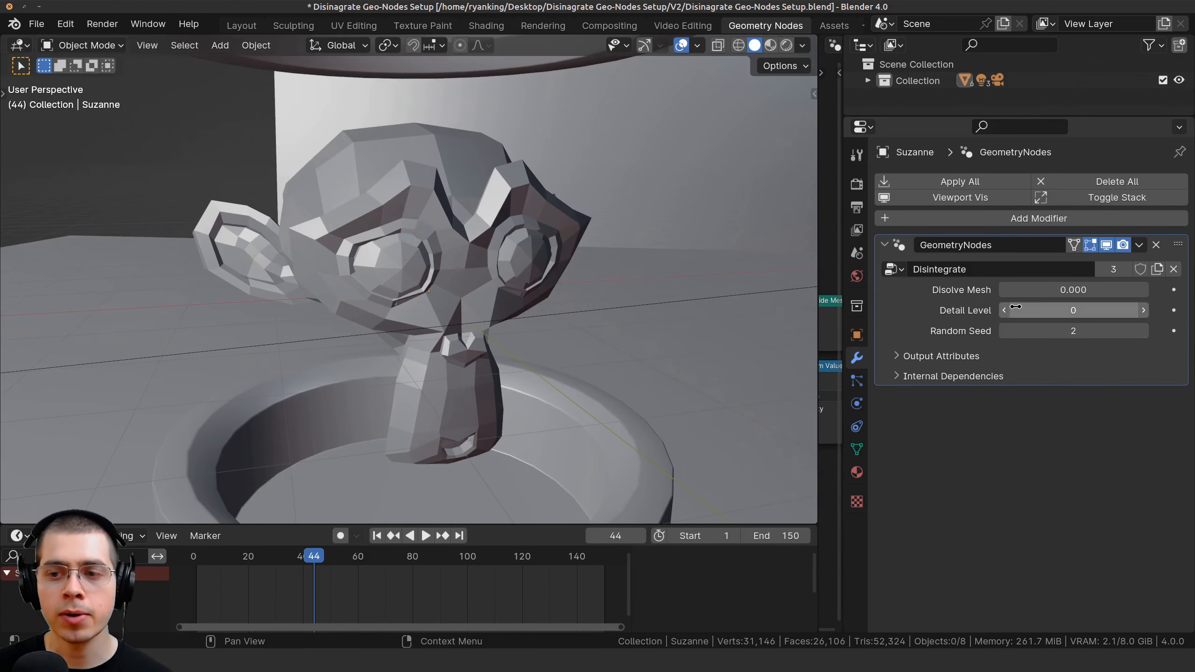
mouse_move(1014, 291)
left_mouse_down()
mouse_move(1040, 291)
mouse_move(1000, 294)
left_mouse_up()
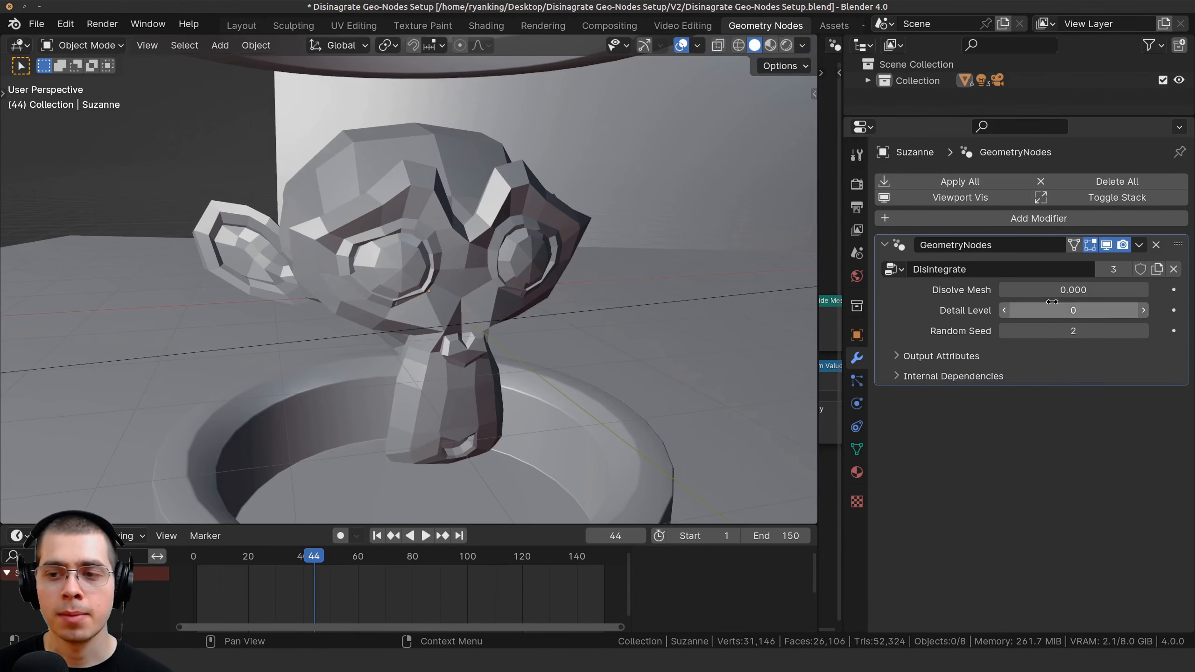
Step: Set the Disintegrate modifier's Detail Level to 4 and its Dissolve Mesh to about 0.372
left_click(1144, 310)
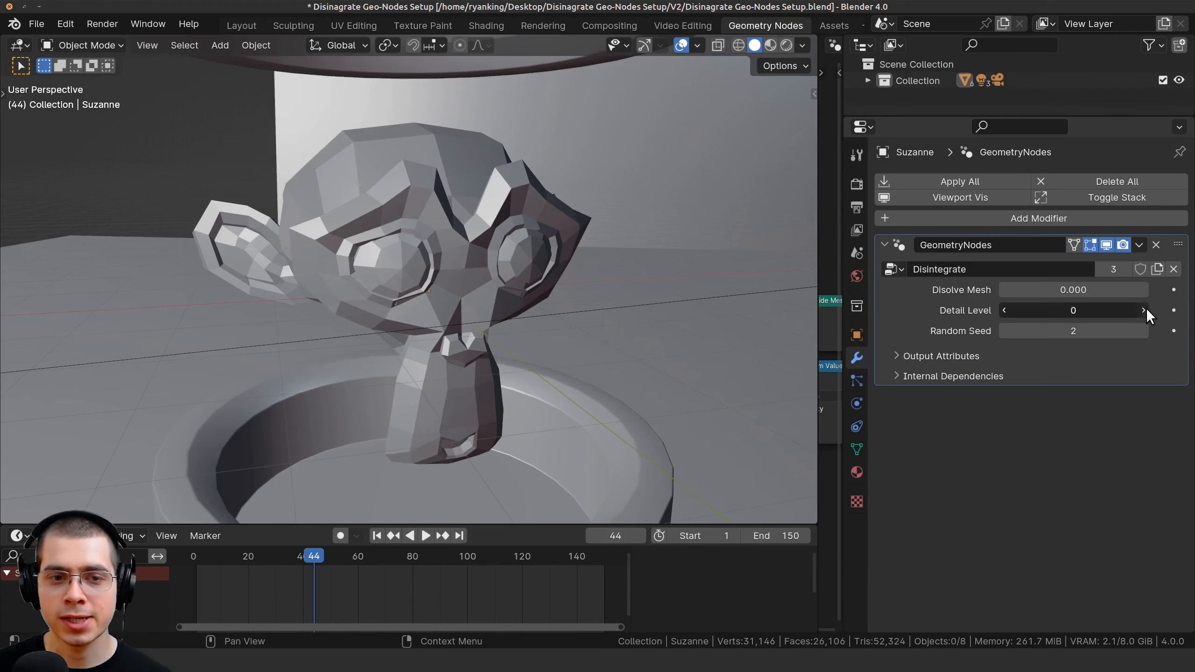
left_click(1143, 310)
left_click(1144, 310)
left_click(1144, 310)
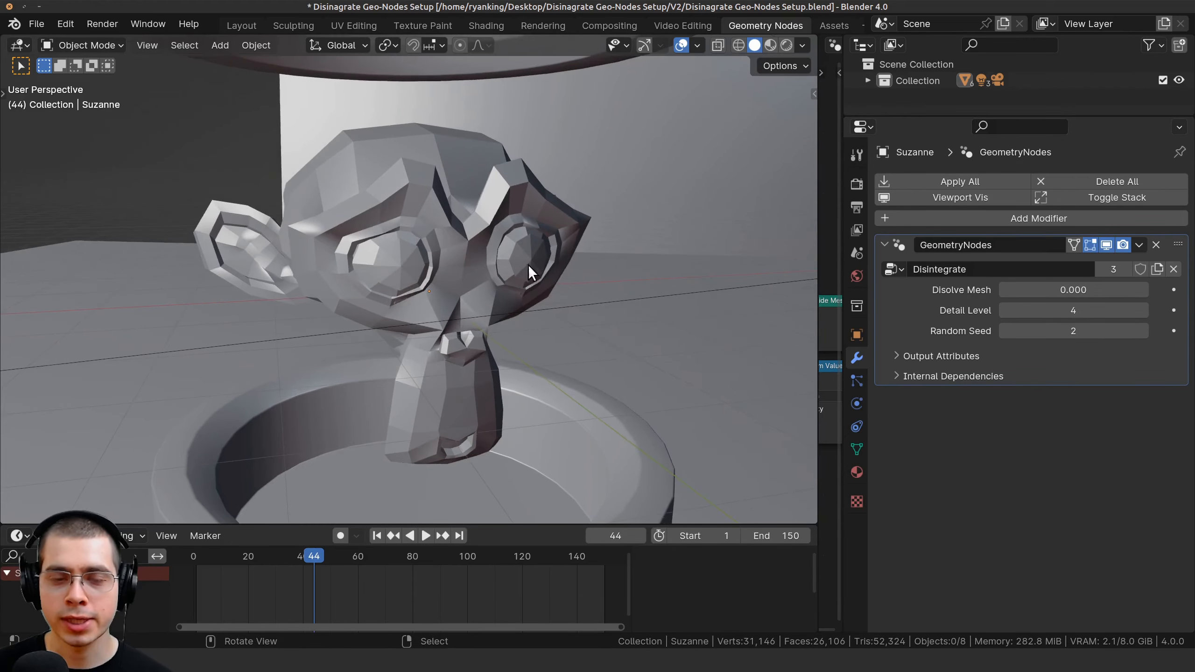
scroll(532, 266, "up", 3)
mouse_move(1030, 290)
left_mouse_down()
mouse_move(1059, 290)
mouse_move(993, 289)
mouse_move(1054, 289)
left_mouse_up()
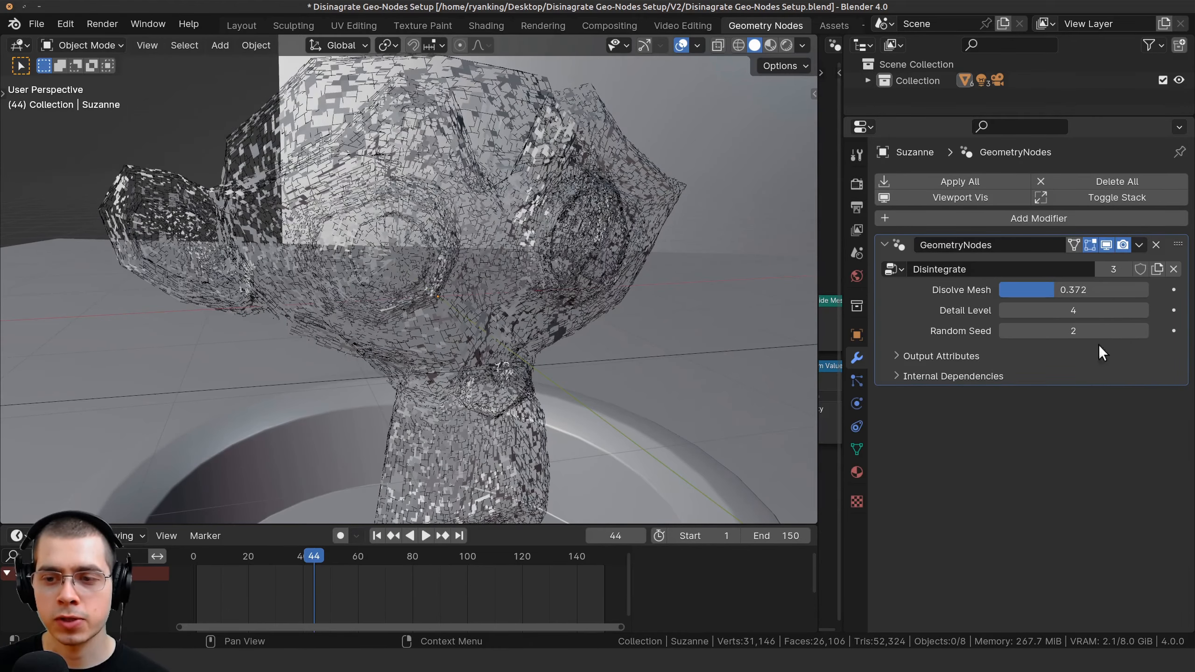
Step: Raise the Disintegrate modifier's Random Seed through a series of higher values to vary the dissolve pattern
left_click(1142, 332)
left_click(1142, 332)
left_click(1142, 332)
left_click(1140, 331)
left_click(1140, 331)
left_click_drag(1141, 331, 1190, 331)
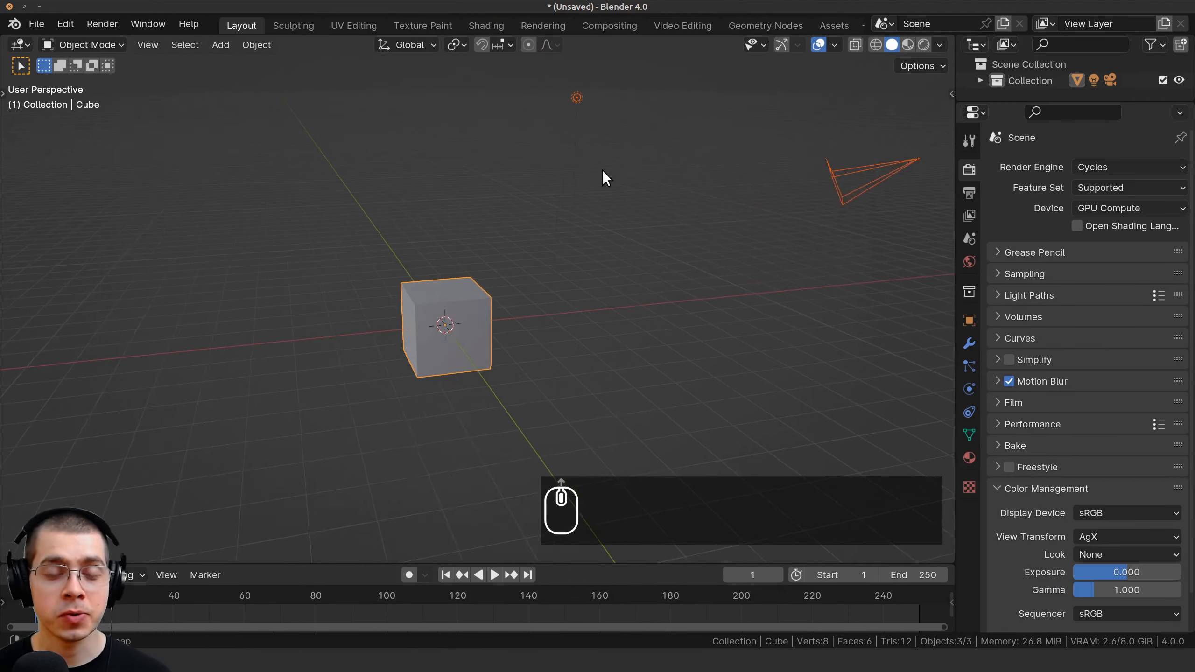
Step: Delete the default cube, light and camera, and add a Monkey mesh to the empty scene
key("x")
left_click(562, 125)
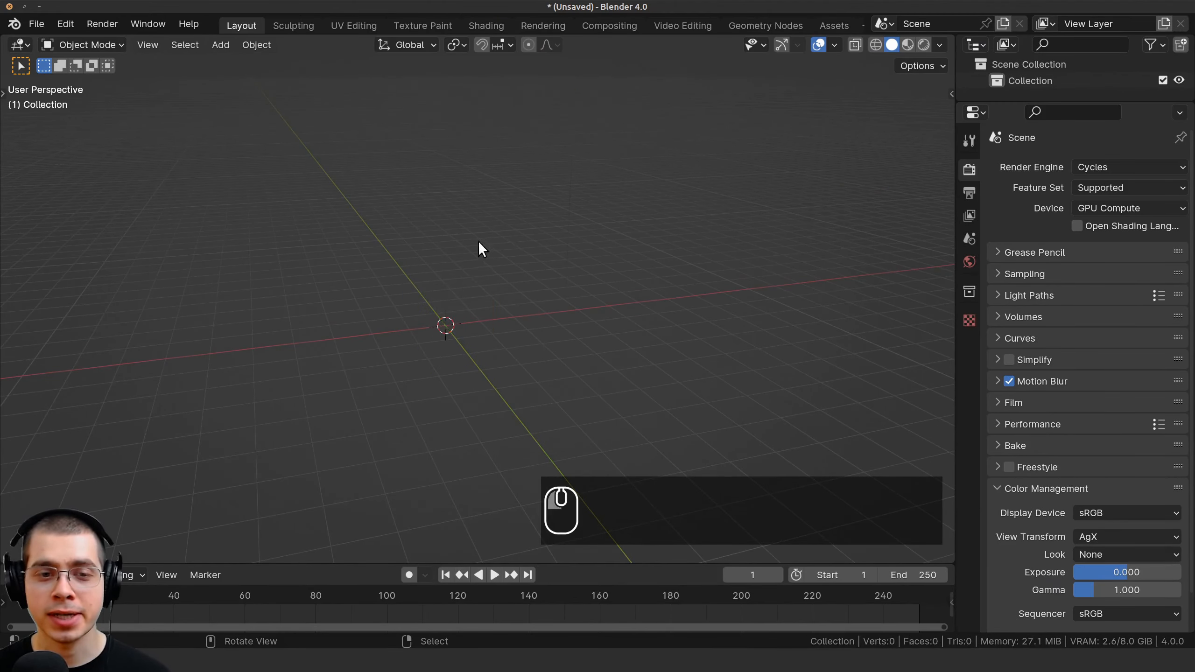
middle_click_drag(445, 190, 493, 146, "shift")
key("shift+a")
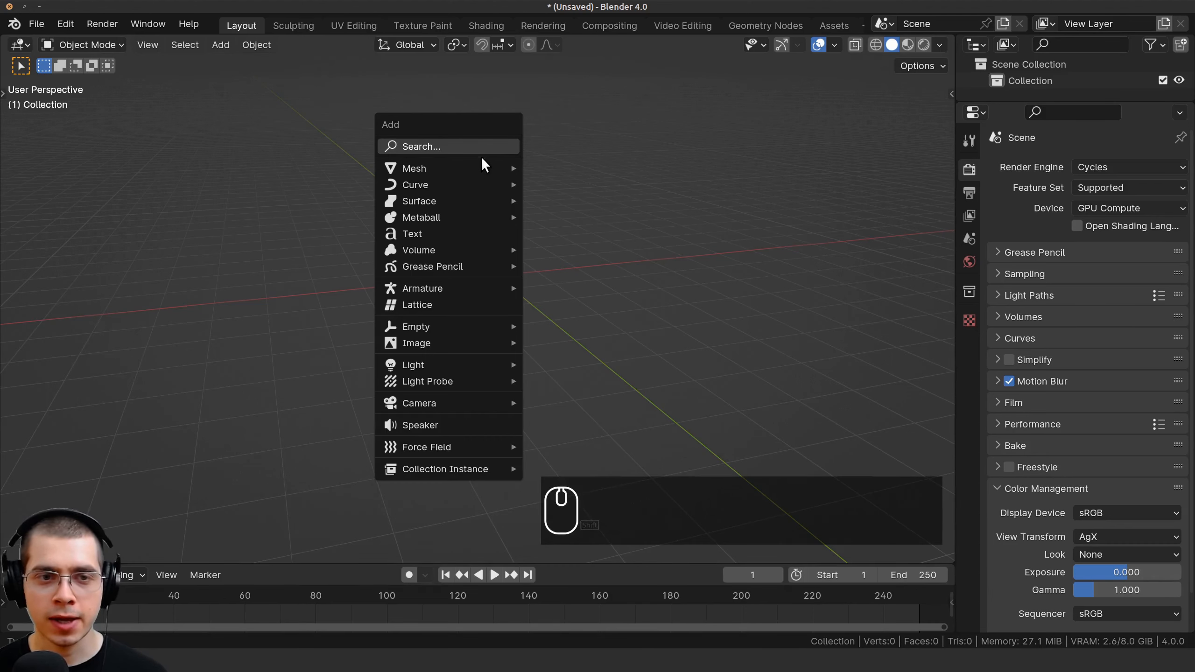
mouse_move(484, 168)
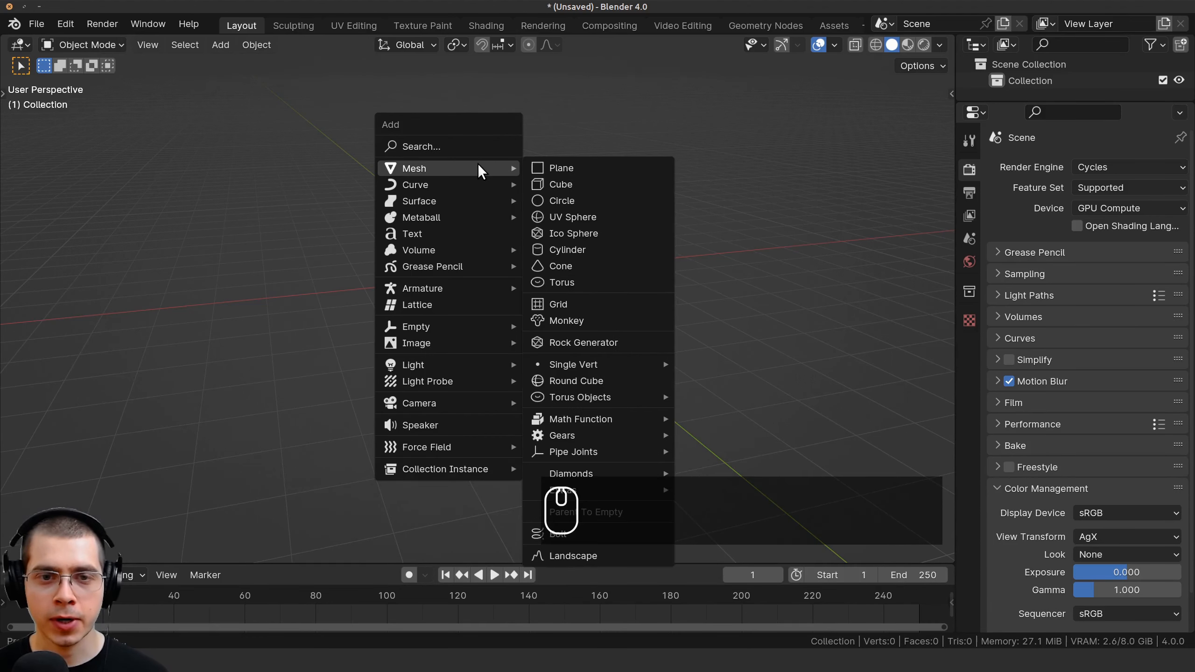
left_click(572, 322)
scroll(509, 233, "up", 6)
middle_click_drag(496, 215, 328, 387)
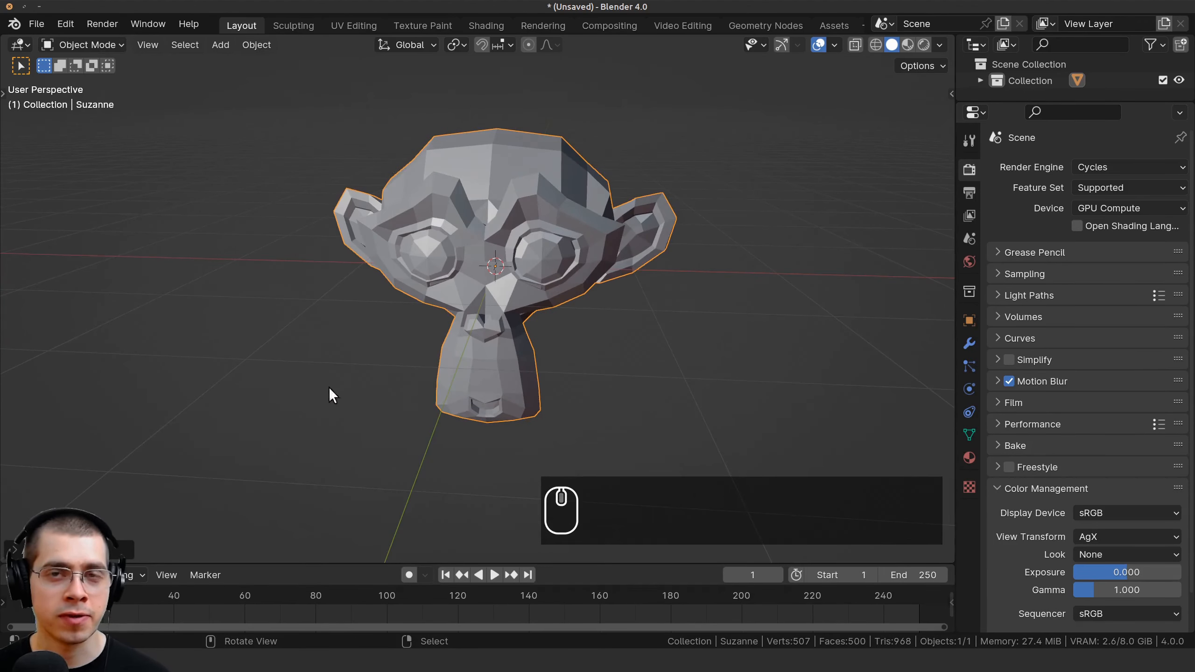
middle_click_drag(482, 448, 452, 233)
Step: Split off a Geometry Node Editor beside the 3D viewport and create a new node tree for the monkey
left_click_drag(952, 39, 527, 86)
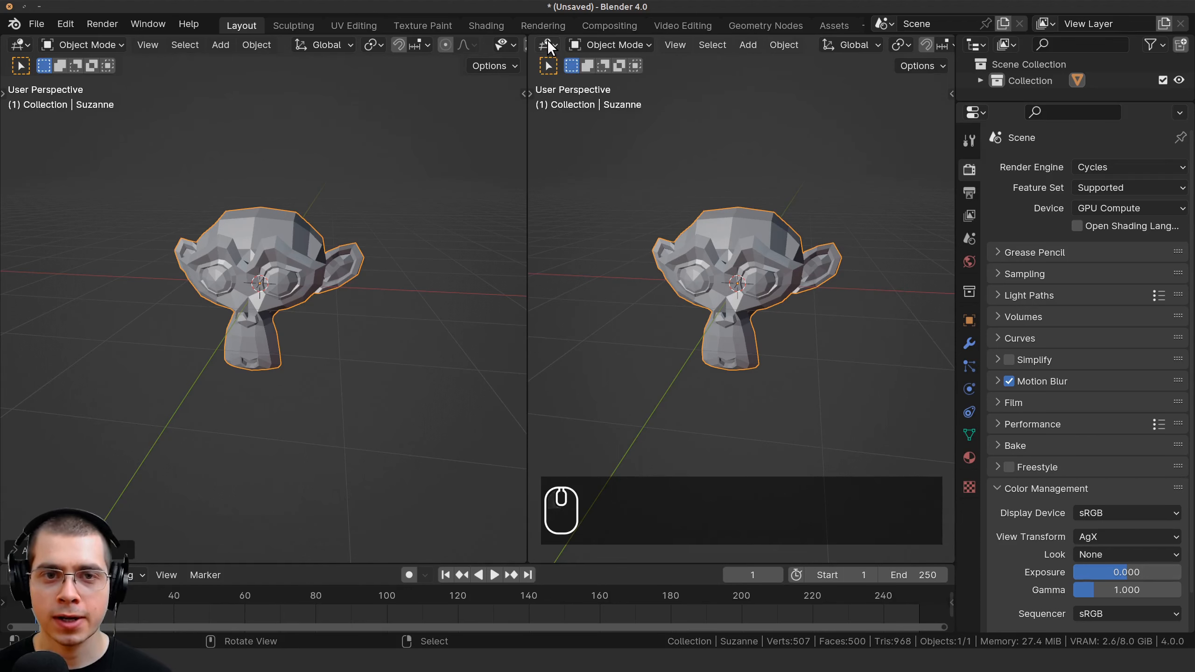
left_click(547, 45)
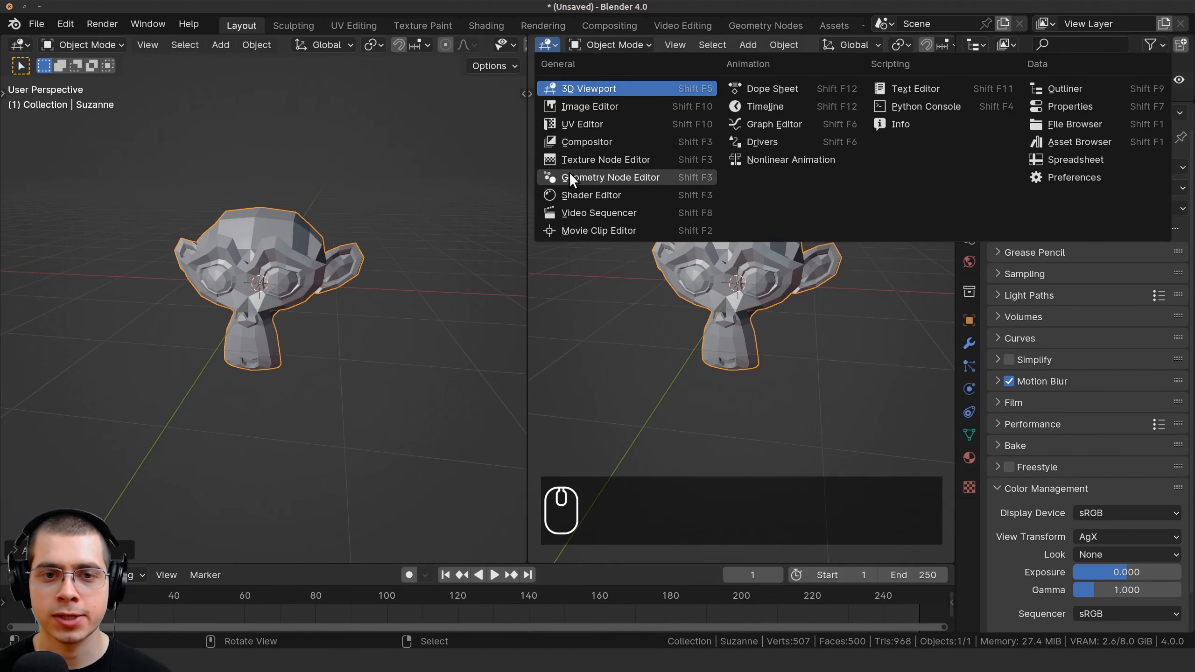
left_click(608, 177)
key("n")
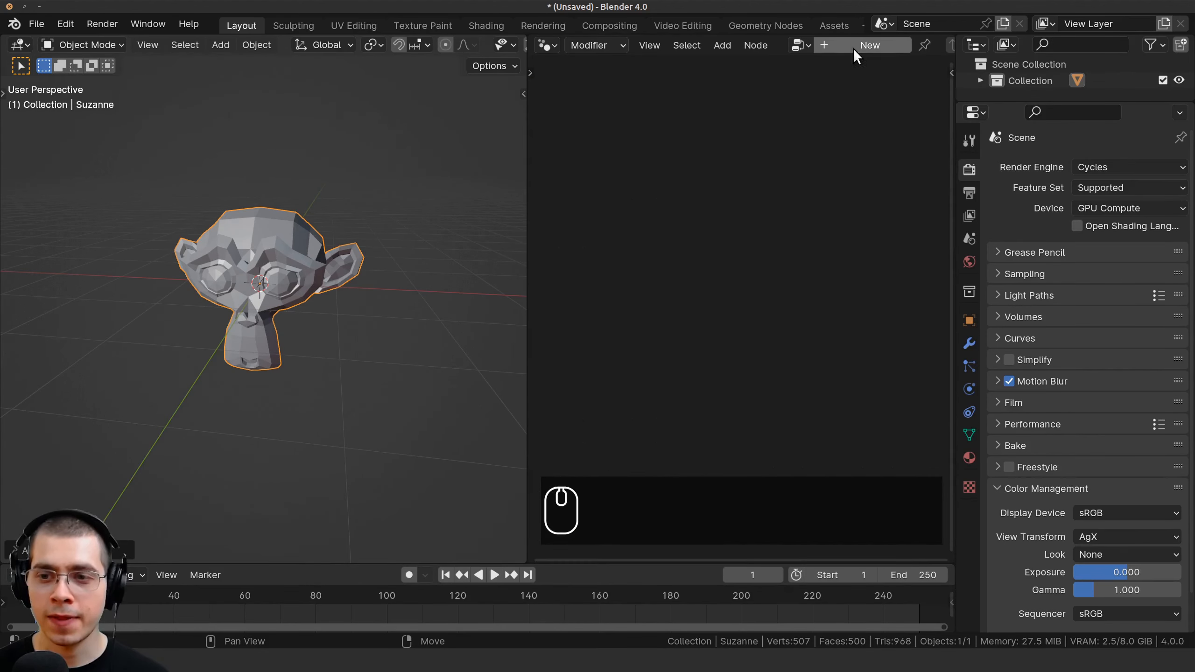
left_click(851, 46)
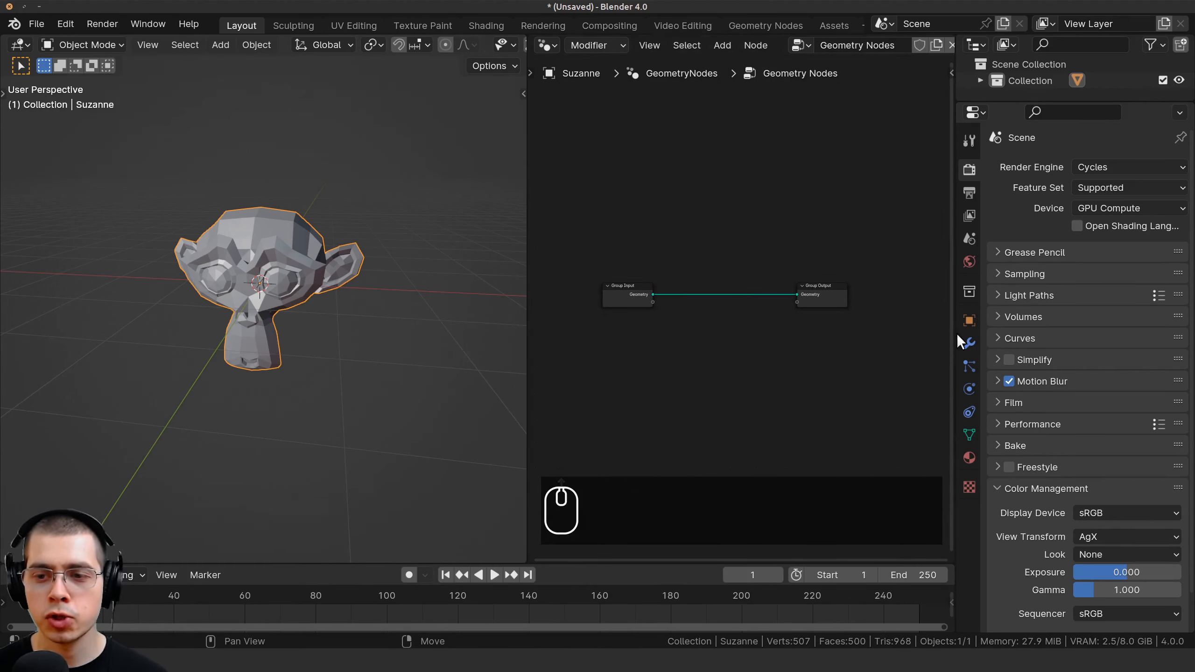
Step: Rename the node tree in the monkey's modifier settings as Disintegrate Objects
left_click(969, 344)
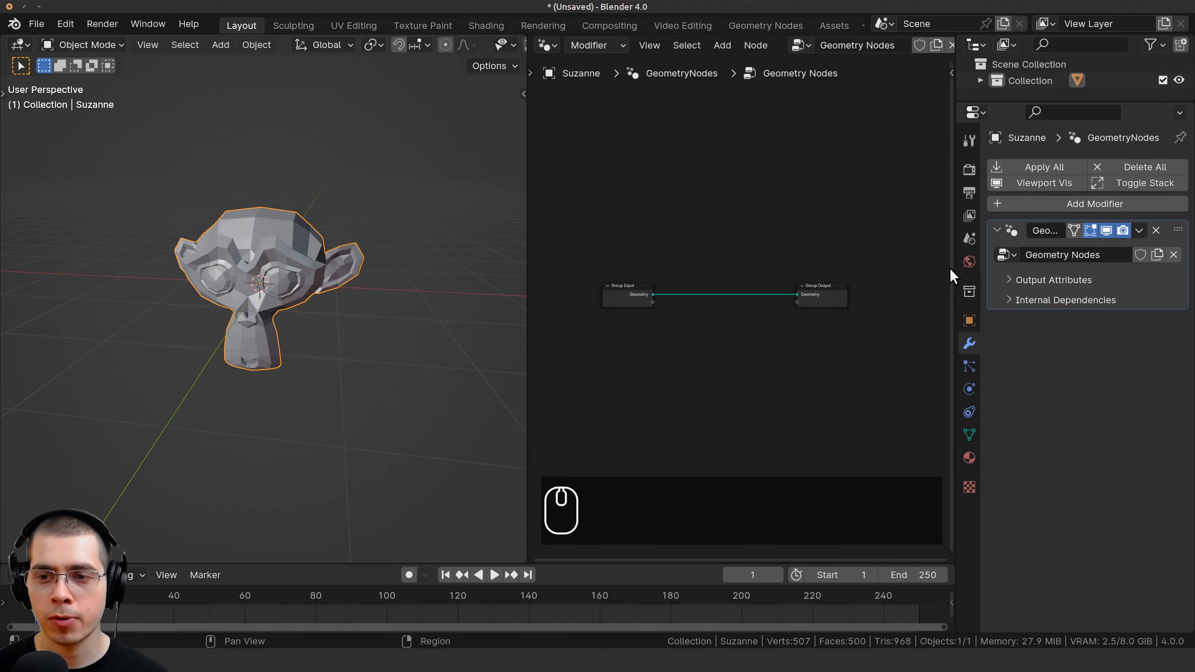
left_click_drag(951, 268, 914, 267)
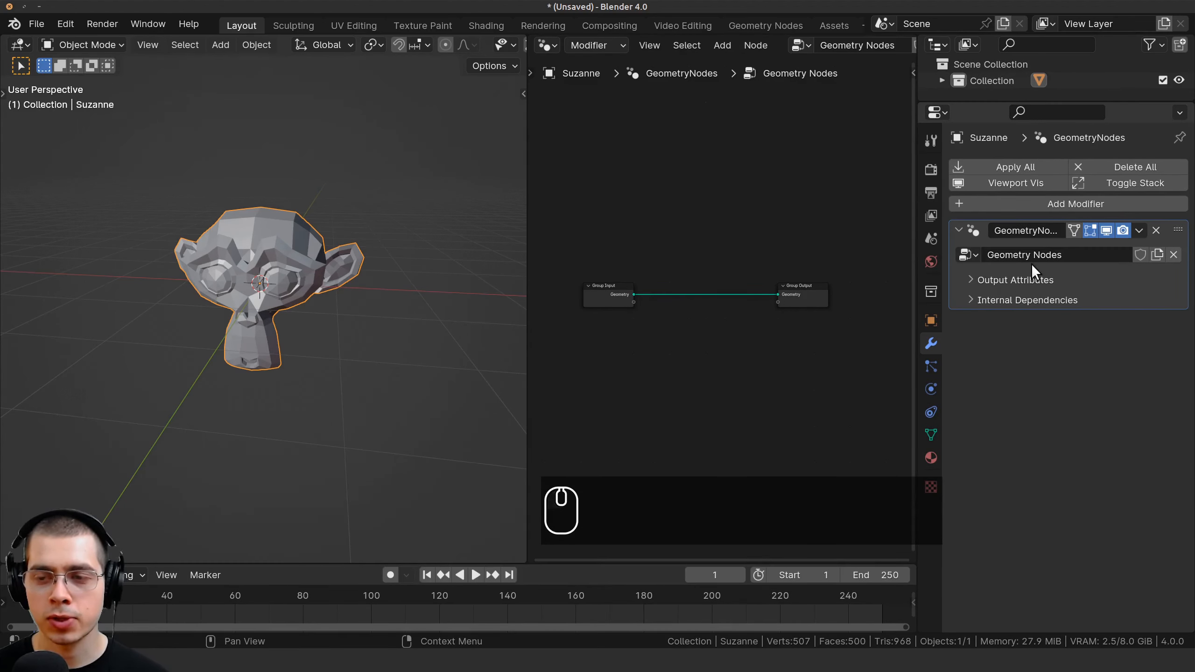
scroll(326, 273, "up", 3)
middle_click_drag(326, 283, 326, 322, "shift")
left_click_drag(993, 255, 977, 254)
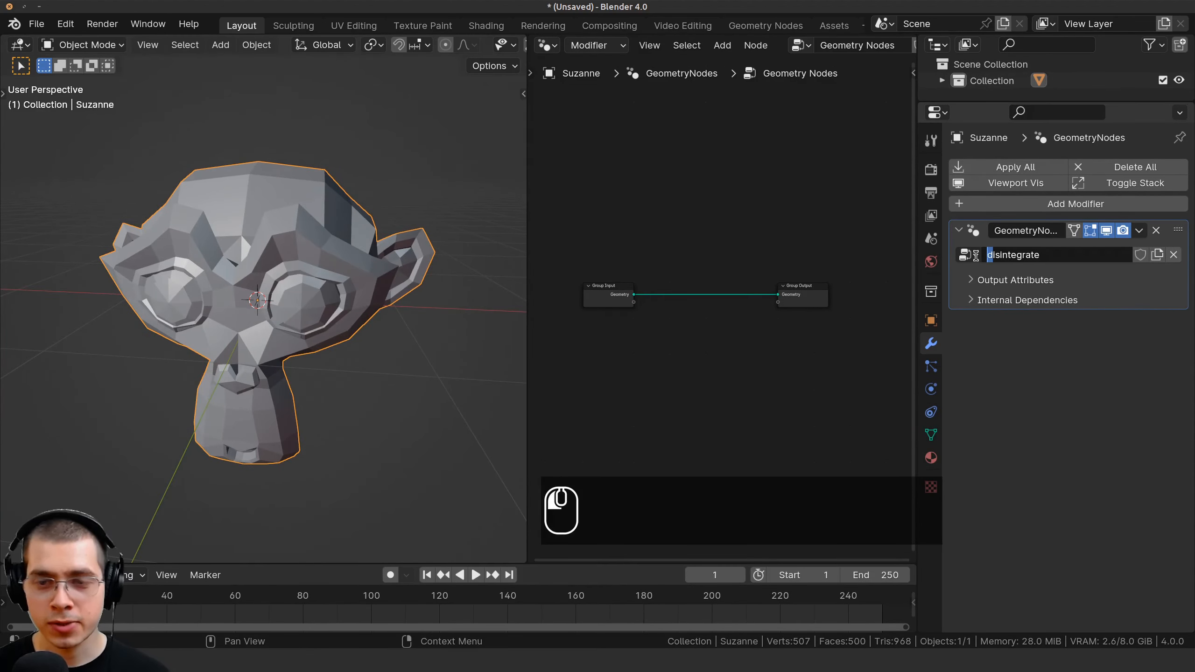
type("D")
key("Return")
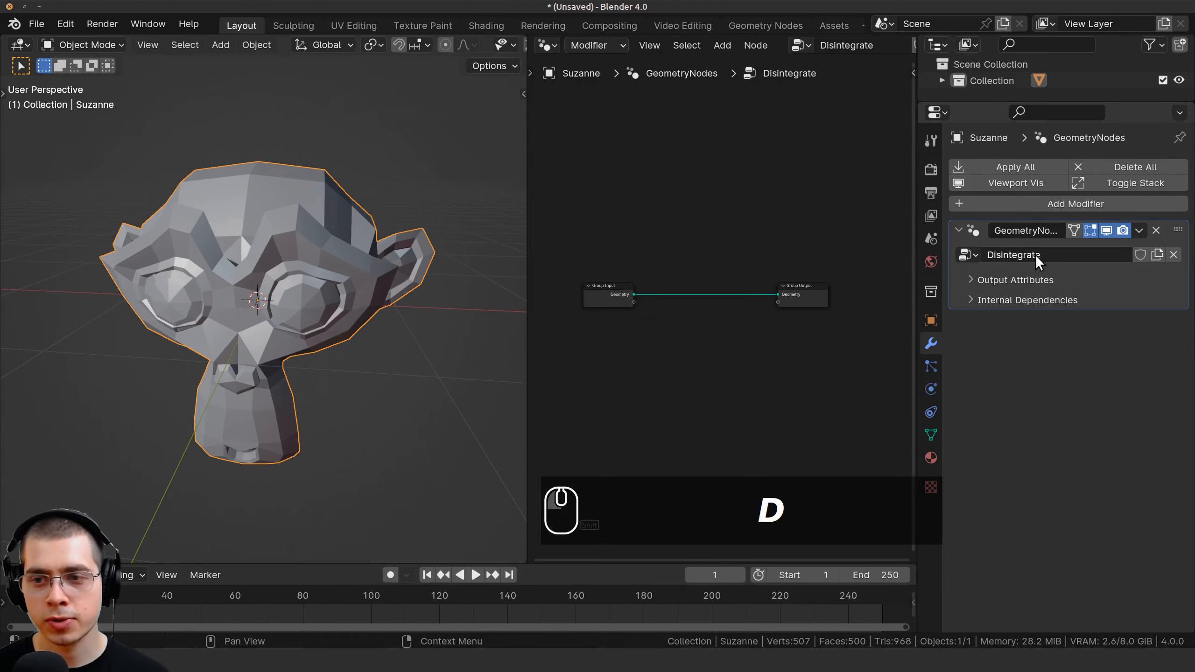
left_click(1034, 254)
left_click(1058, 258)
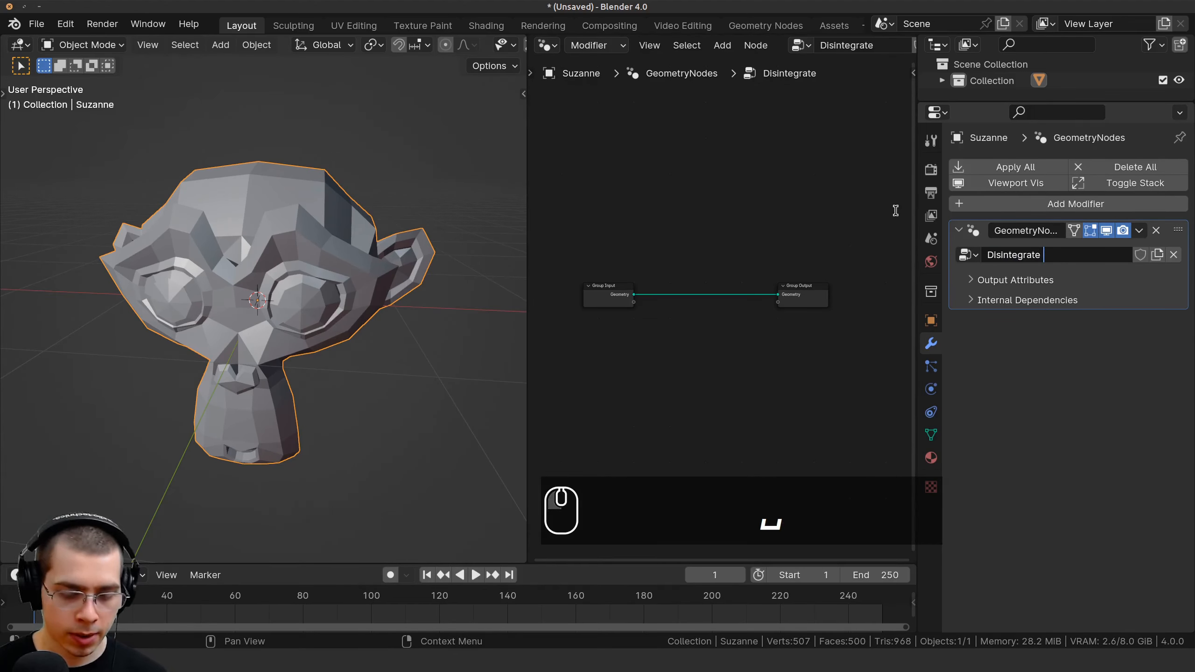
type("Objects")
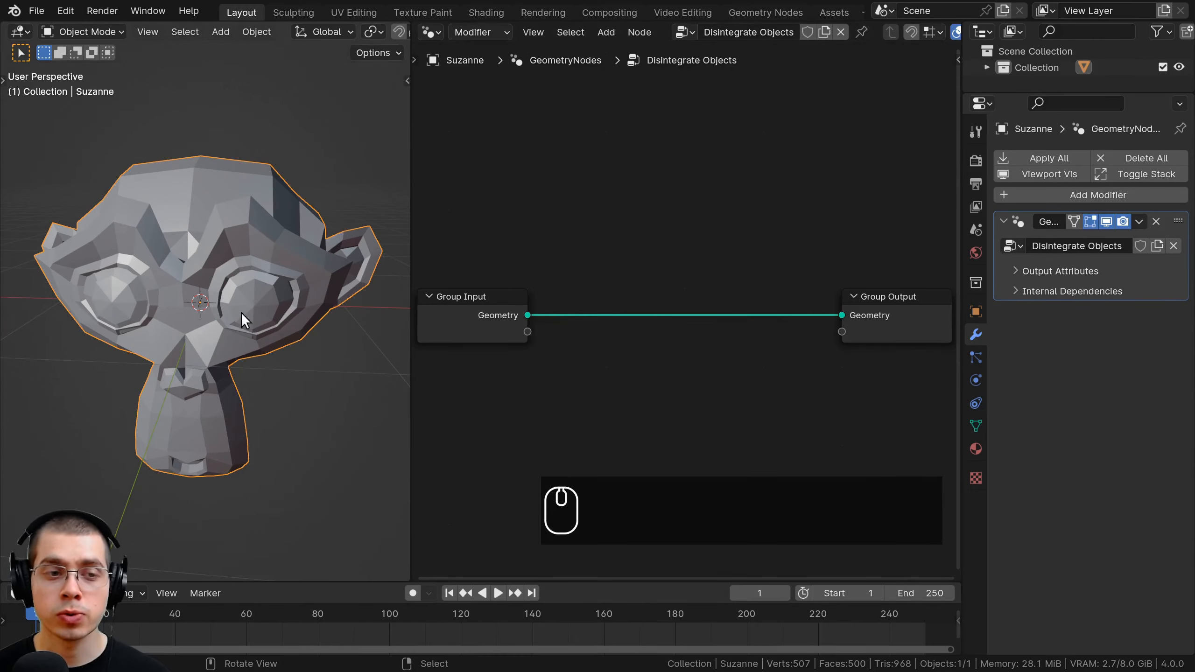
Step: Insert a Delete Geometry node on the link between Group Input and Group Output, close to the output
key("shift+a")
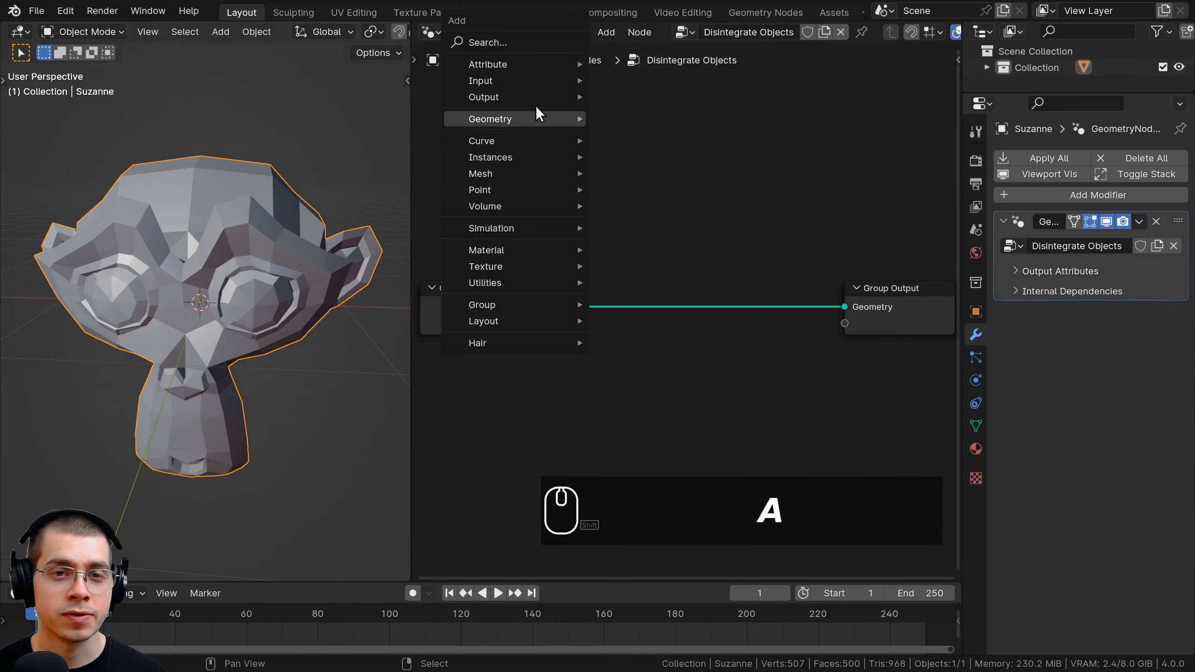
mouse_move(536, 120)
type("deel")
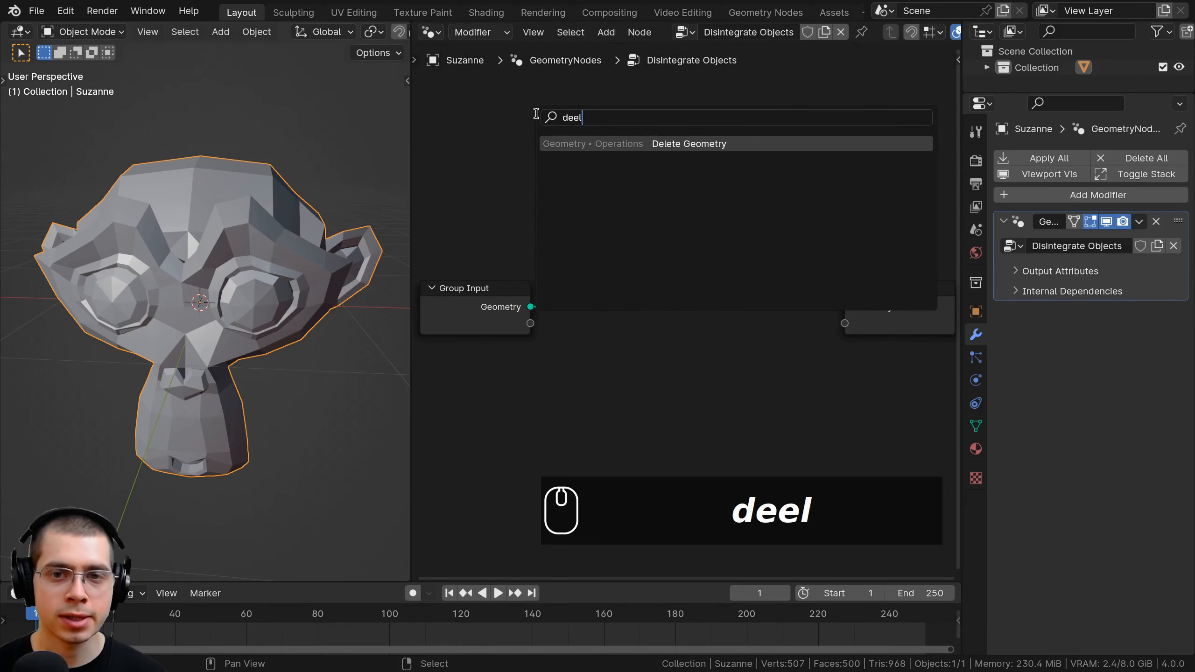
key("Return")
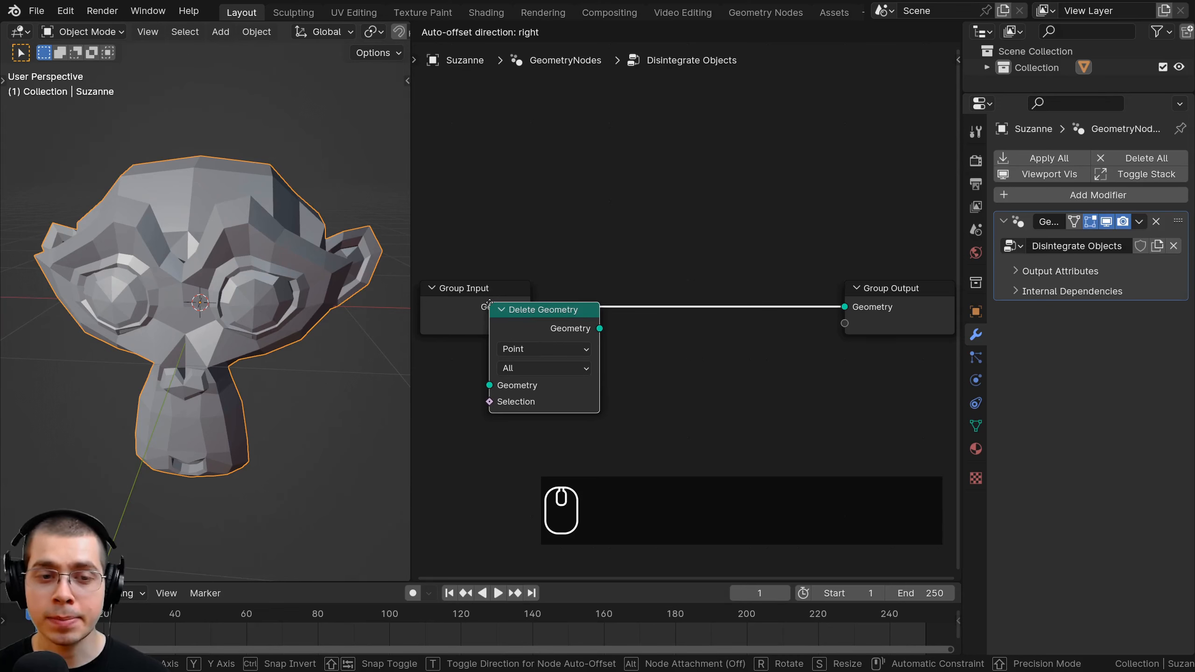
left_click(755, 286)
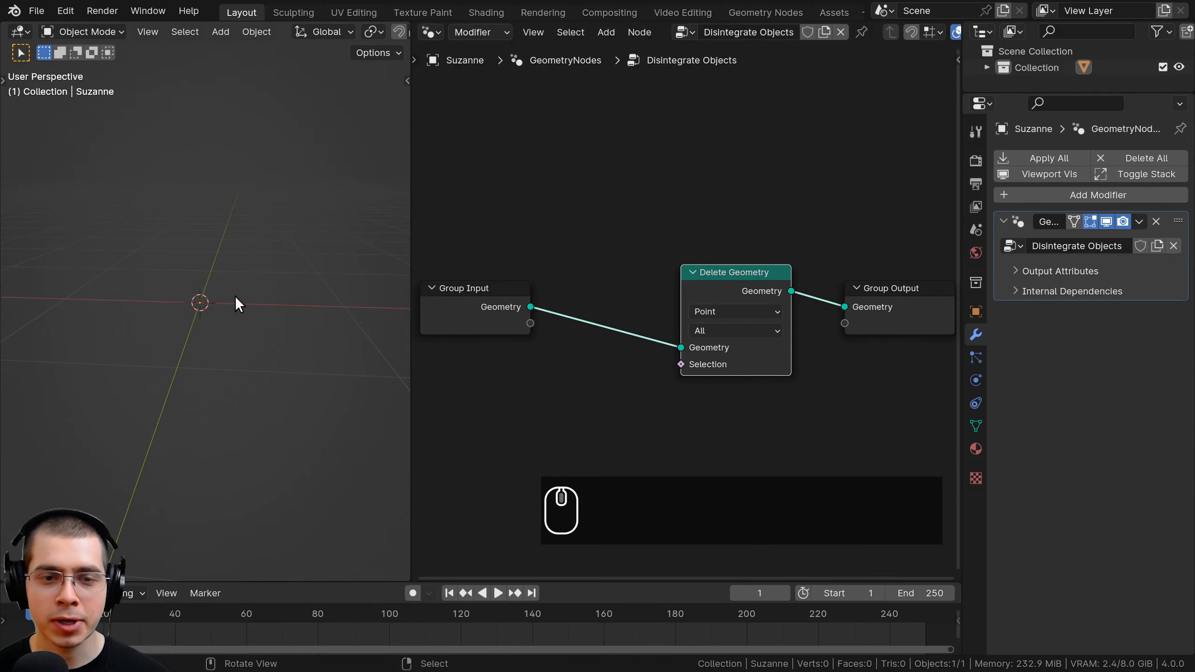
scroll(640, 377, "up", 3)
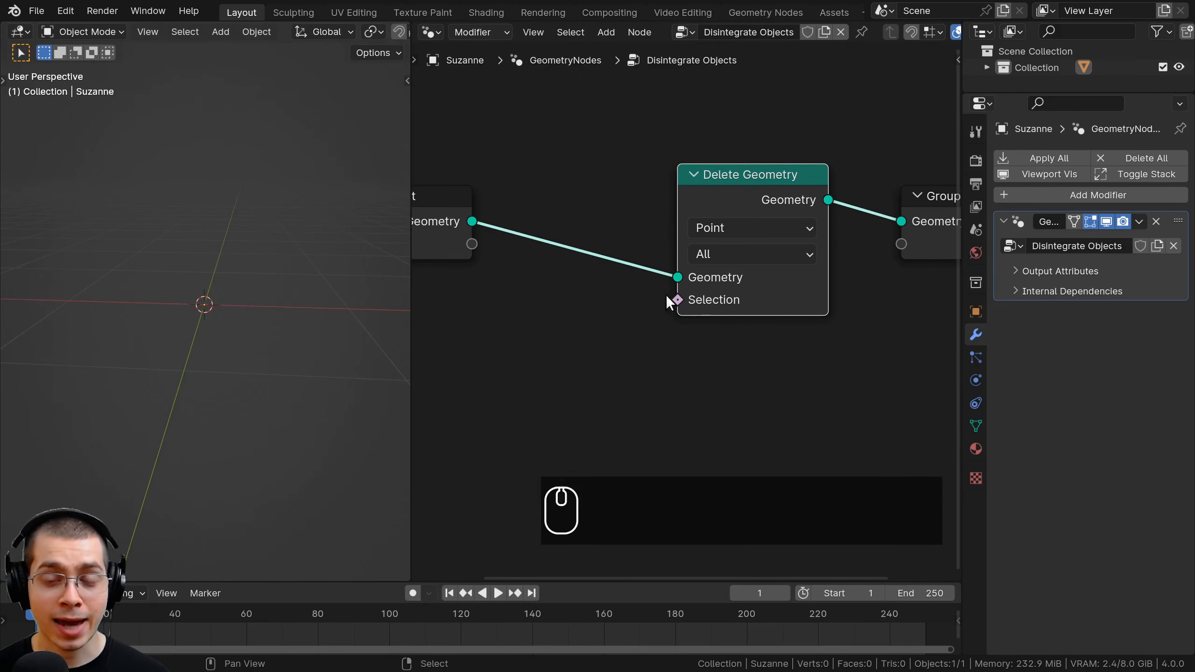
scroll(682, 295, "down", 1)
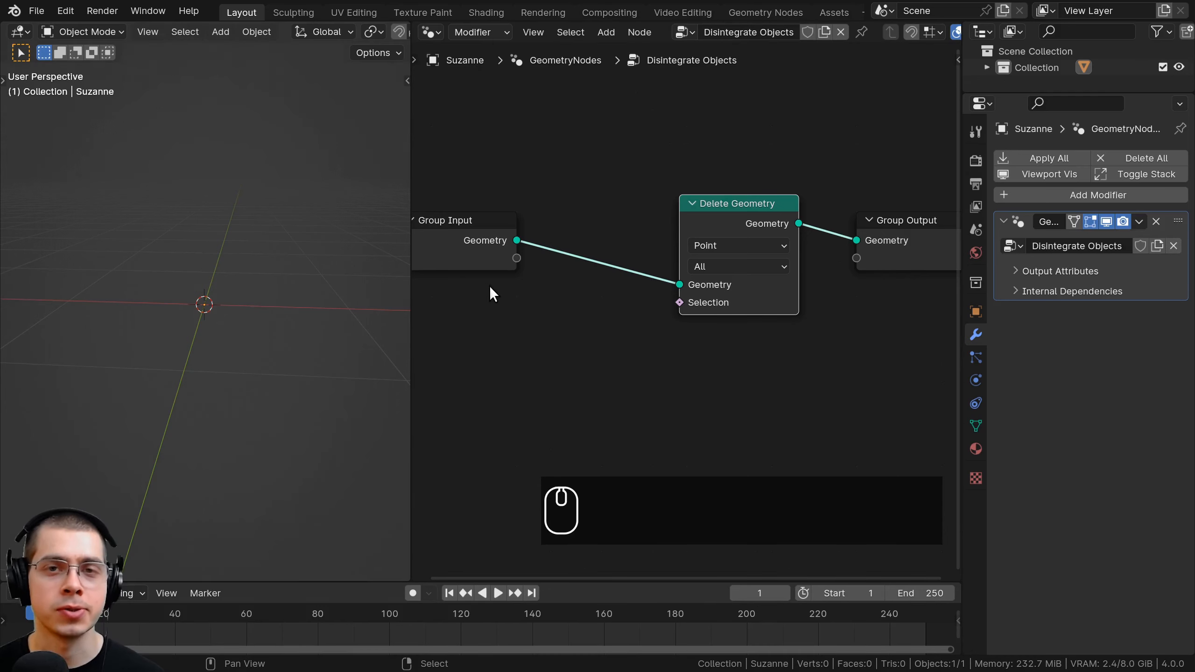
middle_click_drag(491, 287, 495, 289)
left_click_drag(706, 208, 724, 213)
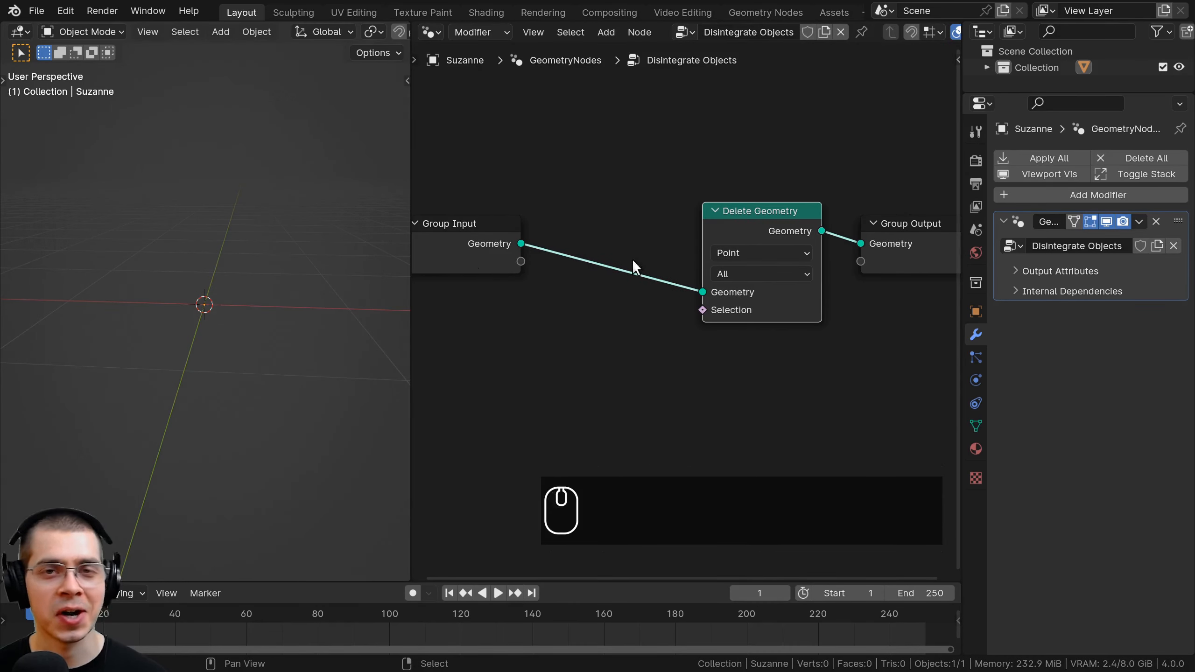
Step: Add a Random Value node below the link between the Group Input and Delete Geometry nodes
key("shift+a")
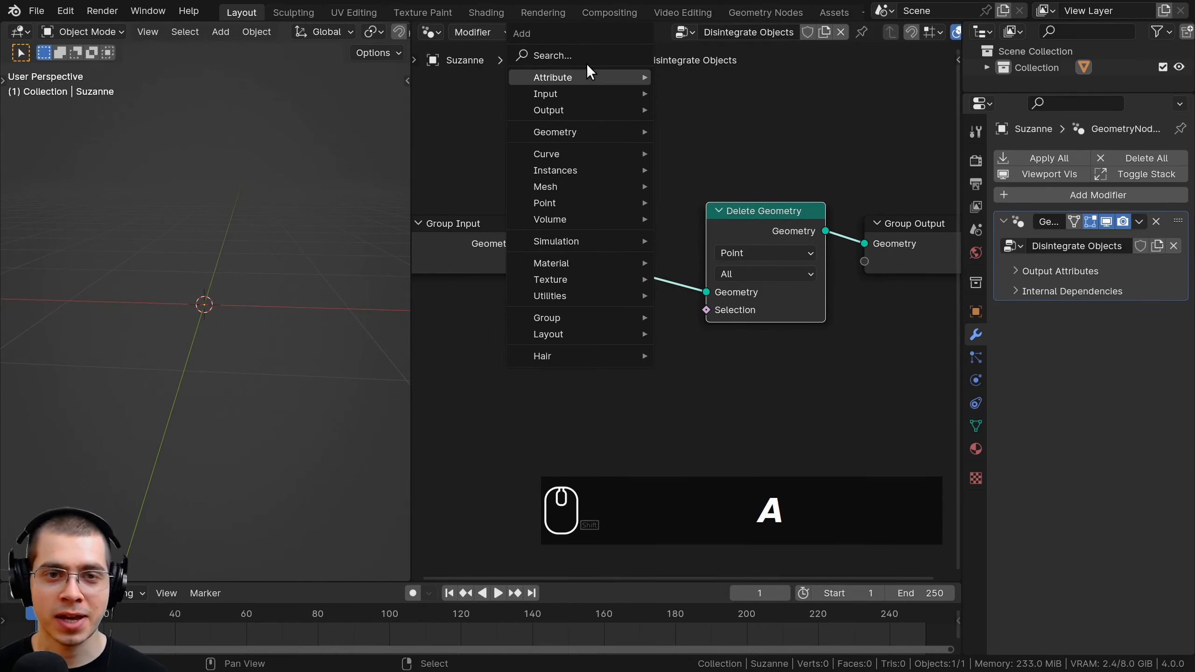
mouse_move(587, 81)
type("r")
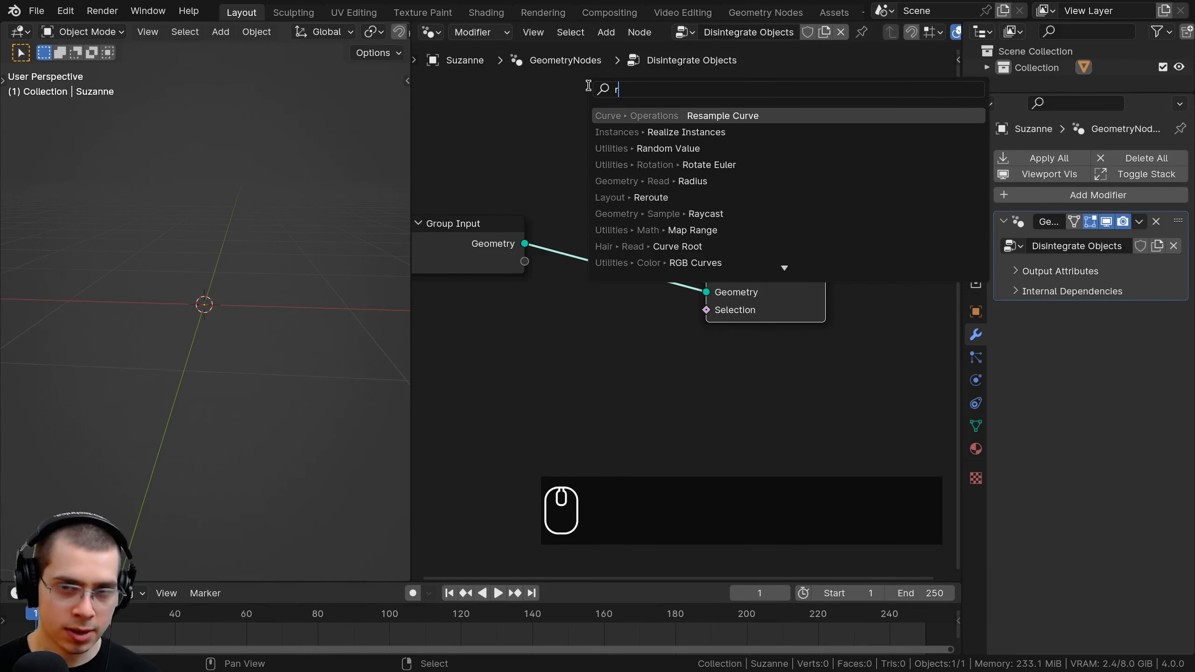
type("andom")
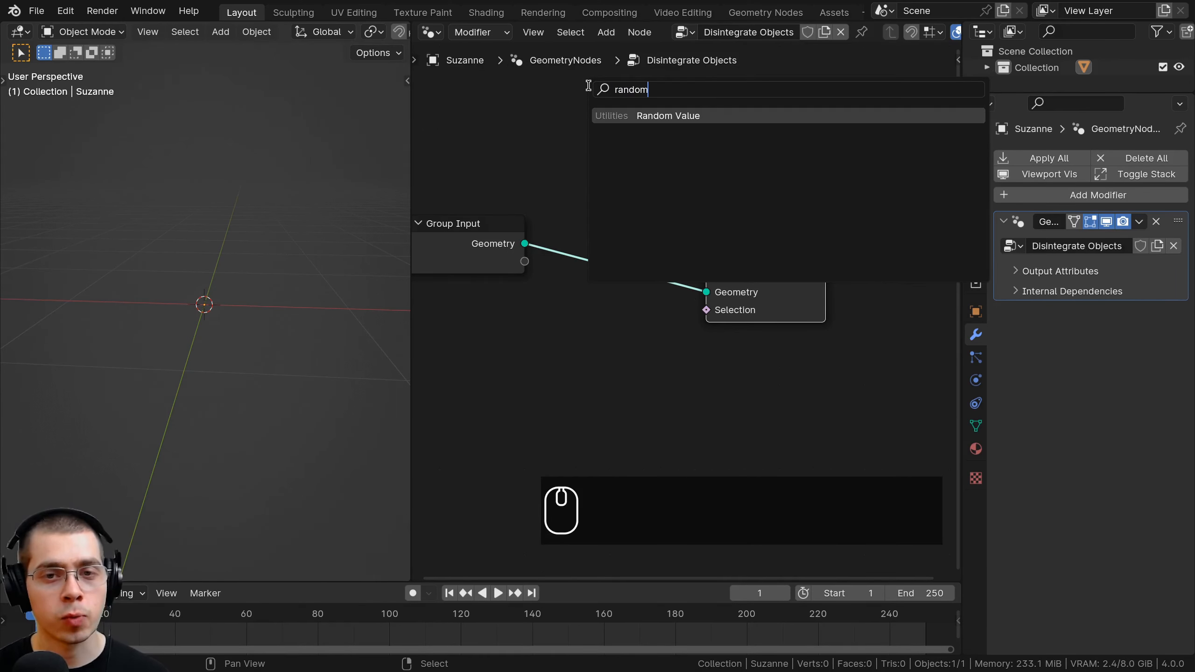
key("Return")
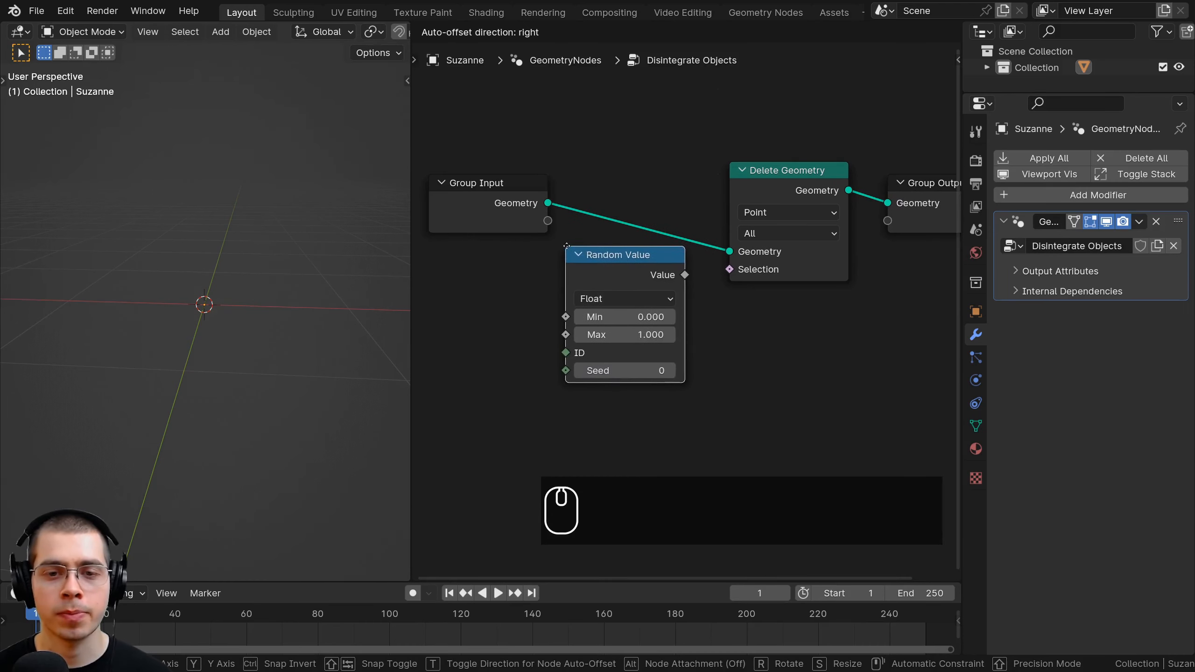
left_click(559, 249)
scroll(683, 285, "up", 3)
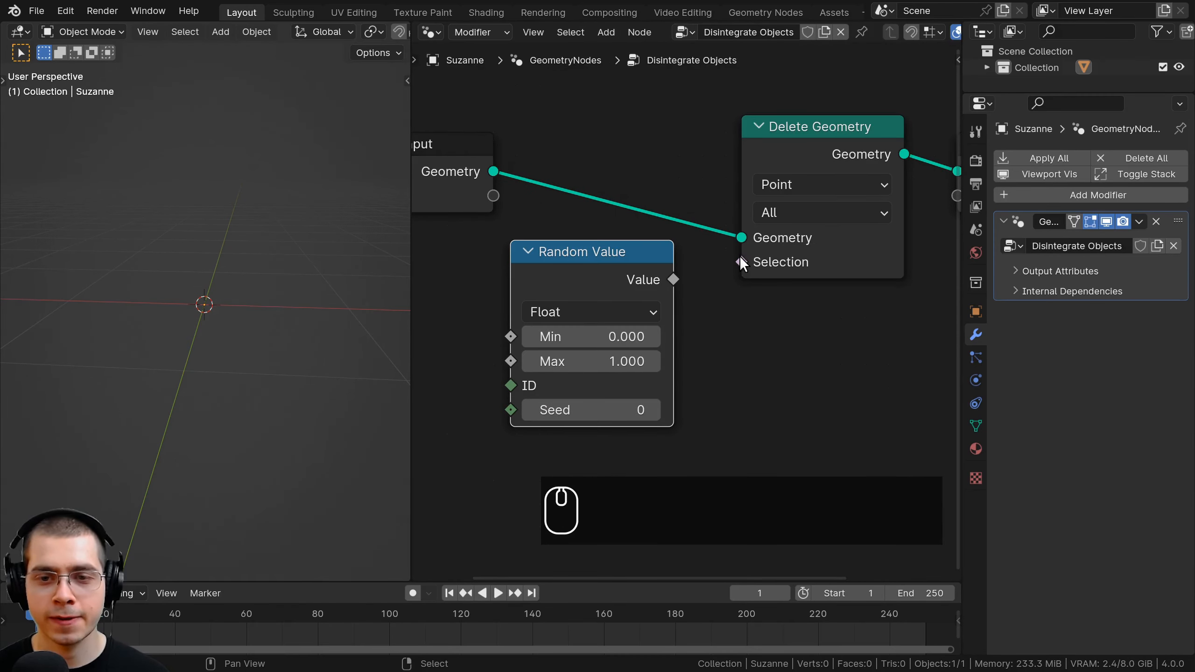
left_click_drag(740, 261, 721, 262)
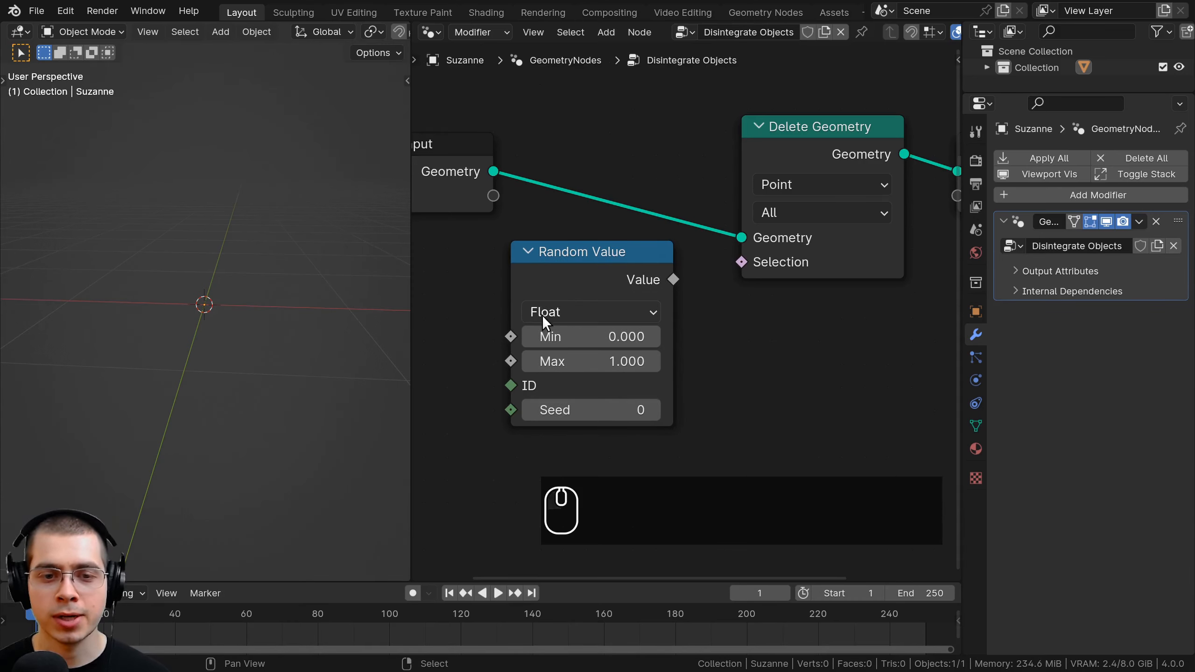
Step: Set the Random Value node to Boolean and connect its Value output to the Selection input of Delete Geometry
left_click(544, 315)
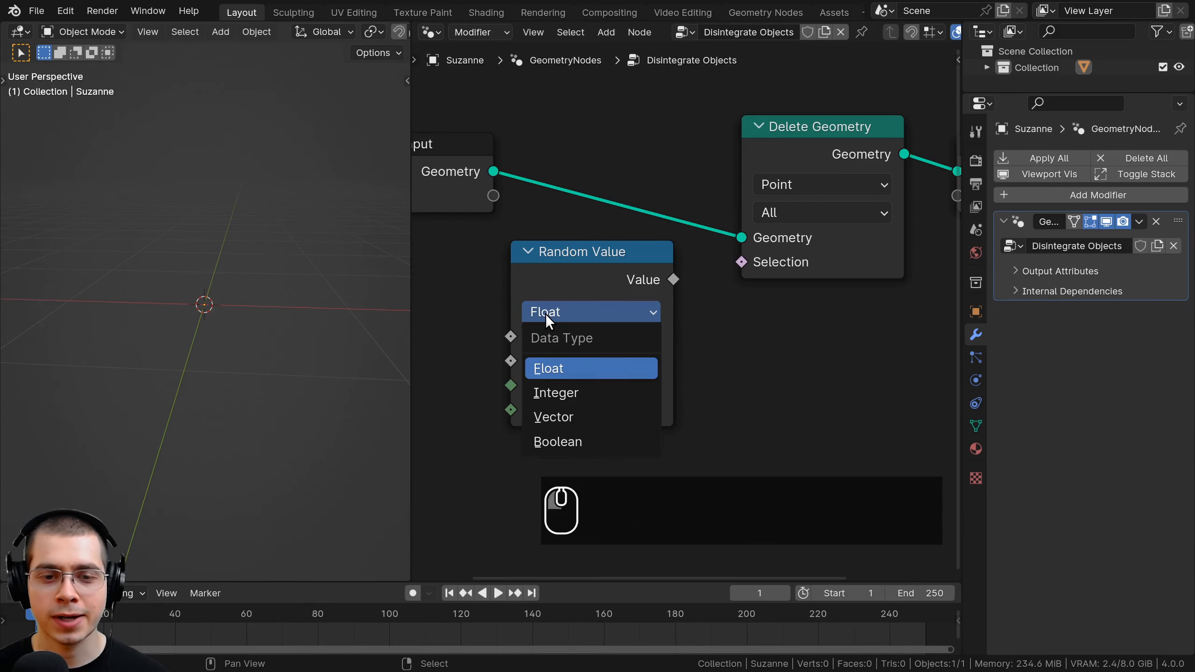
left_click(554, 442)
left_click_drag(659, 278, 738, 264)
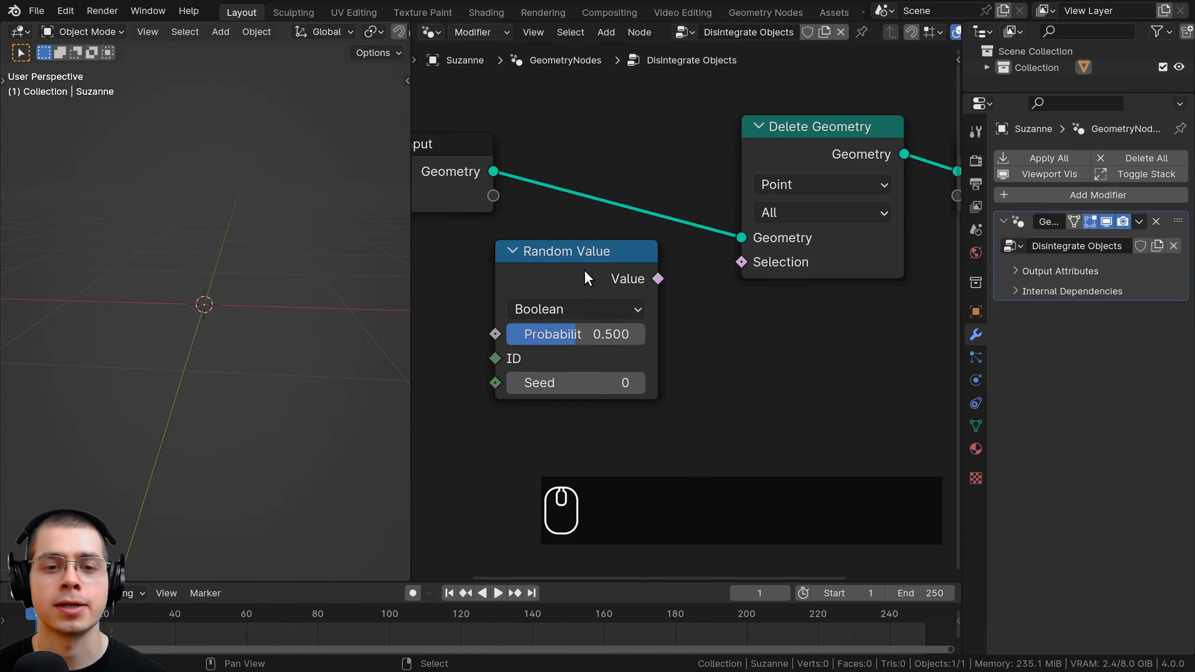
left_click_drag(584, 269, 583, 272)
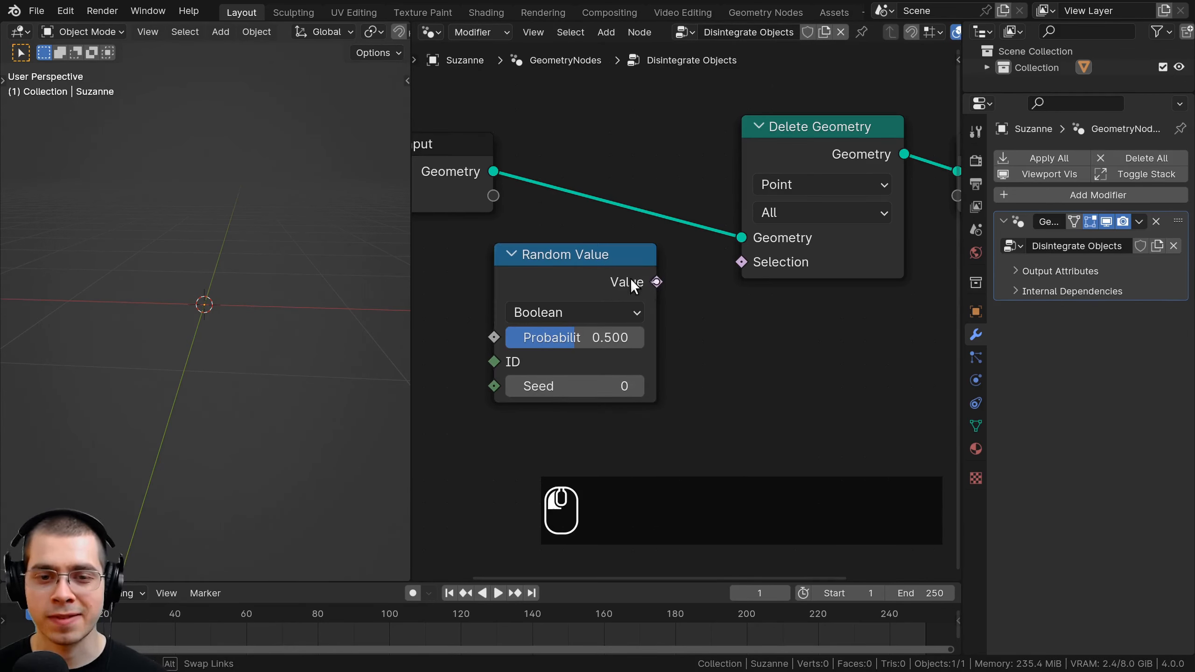
left_click_drag(656, 283, 741, 262)
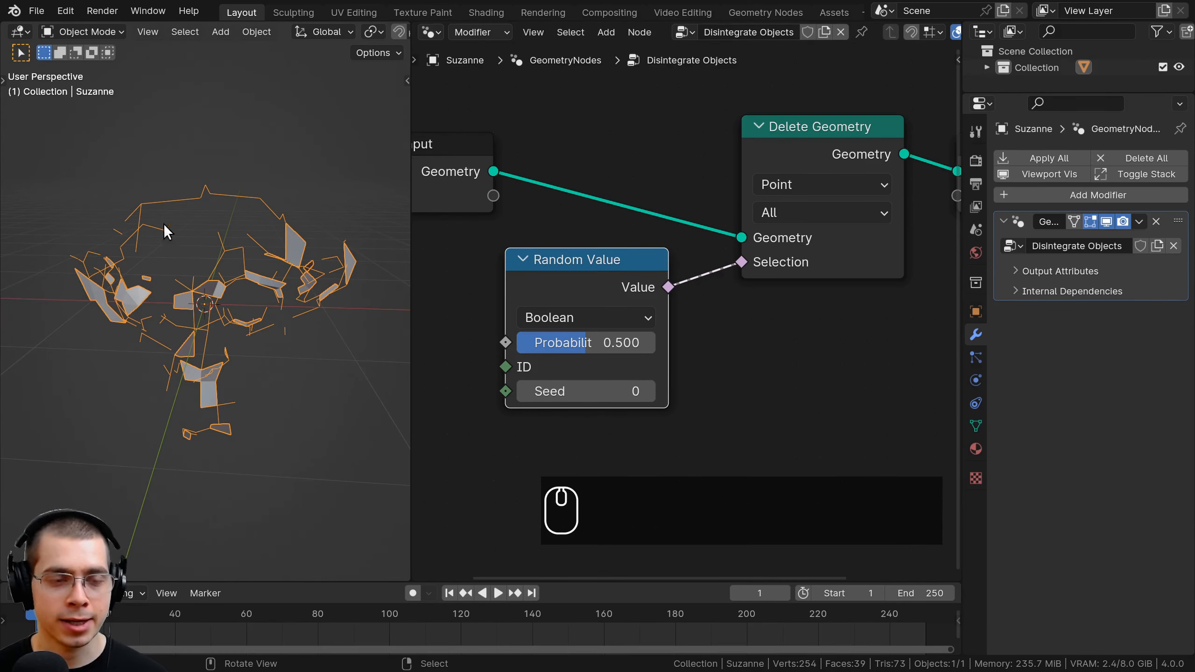
left_click_drag(538, 276, 542, 284)
Step: Widen the Random Value node and lower its Probability to 0.399
middle_click_drag(230, 309, 296, 306)
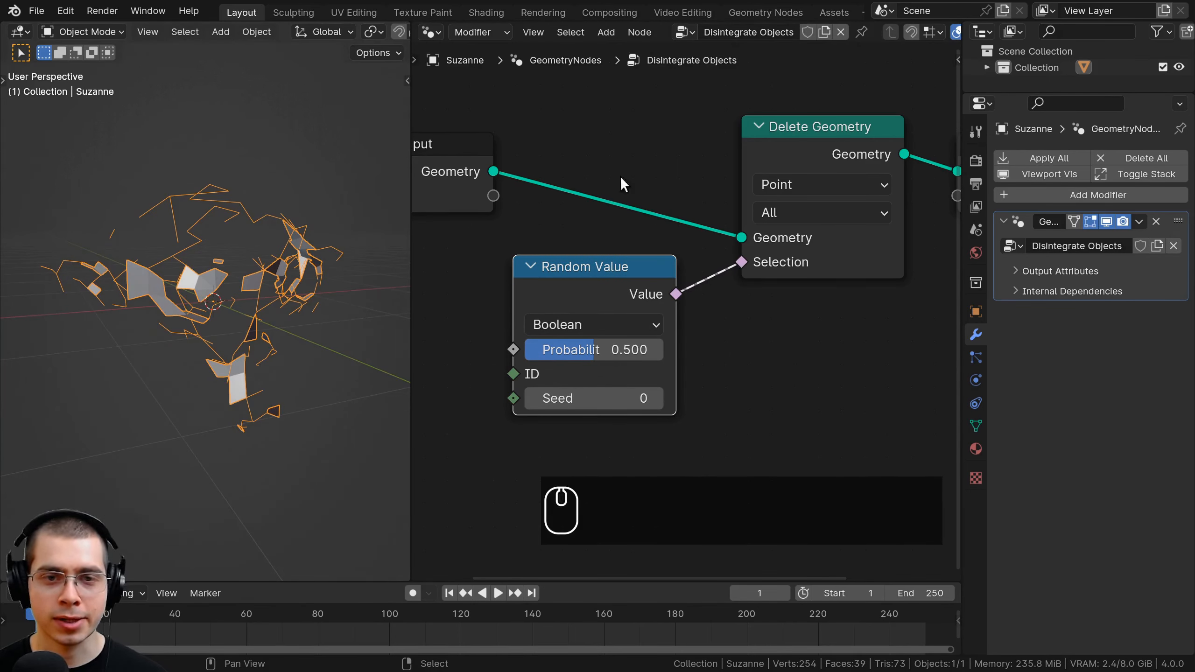
middle_click_drag(209, 328, 348, 377)
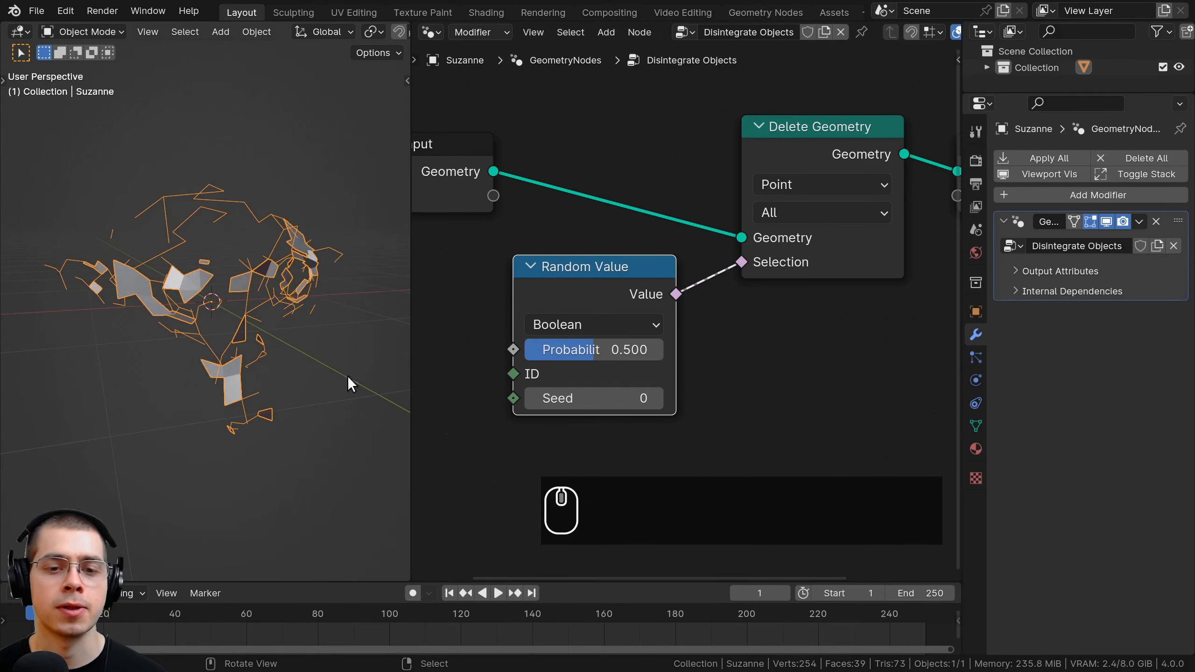
left_click_drag(515, 299, 460, 299)
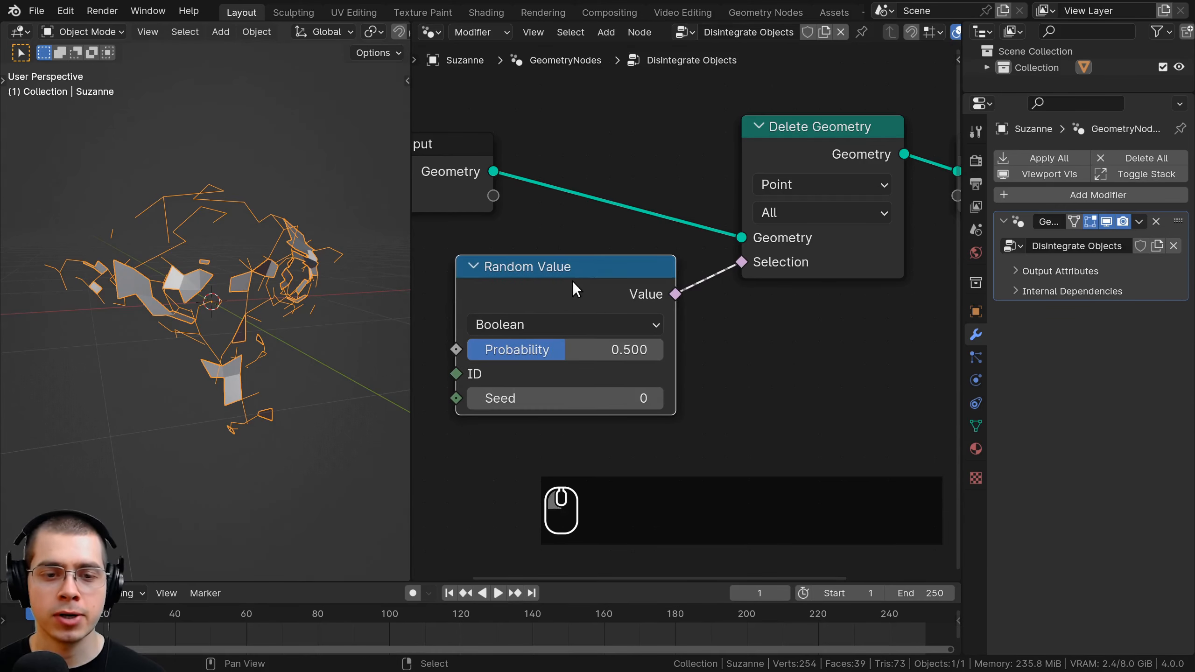
left_click_drag(568, 350, 590, 366)
Step: Try Seed values from 1 up to 4 on the Random Value node and return the Seed to 0
left_click(661, 398)
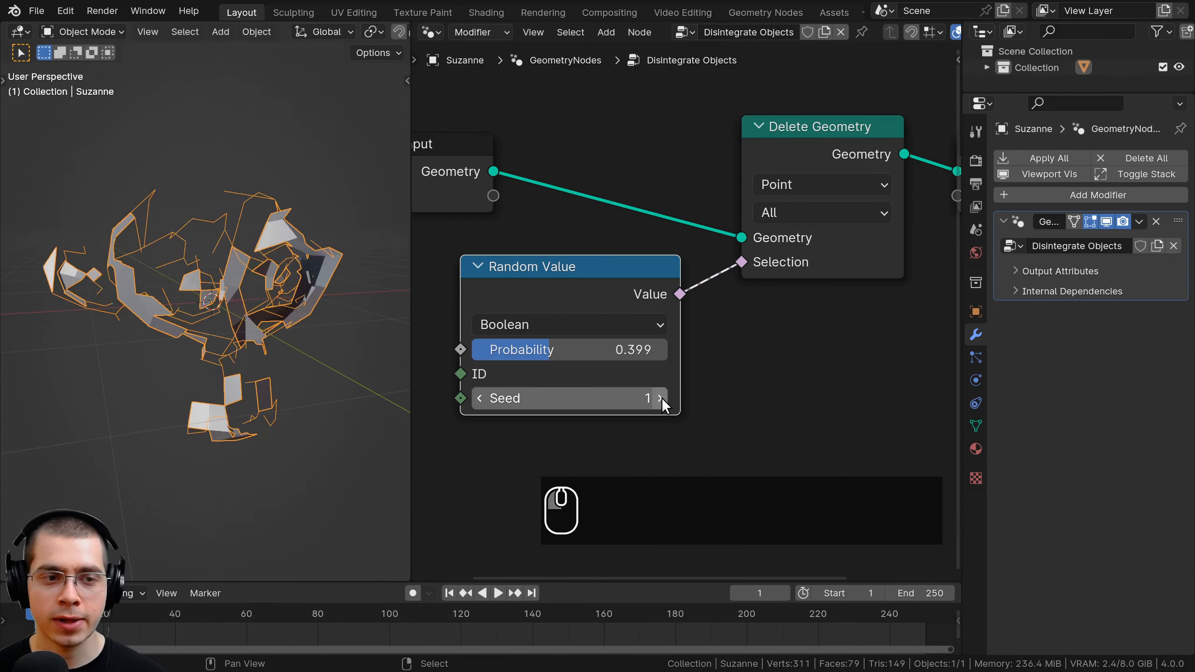
left_click(661, 398)
left_click(662, 398)
left_click(661, 398)
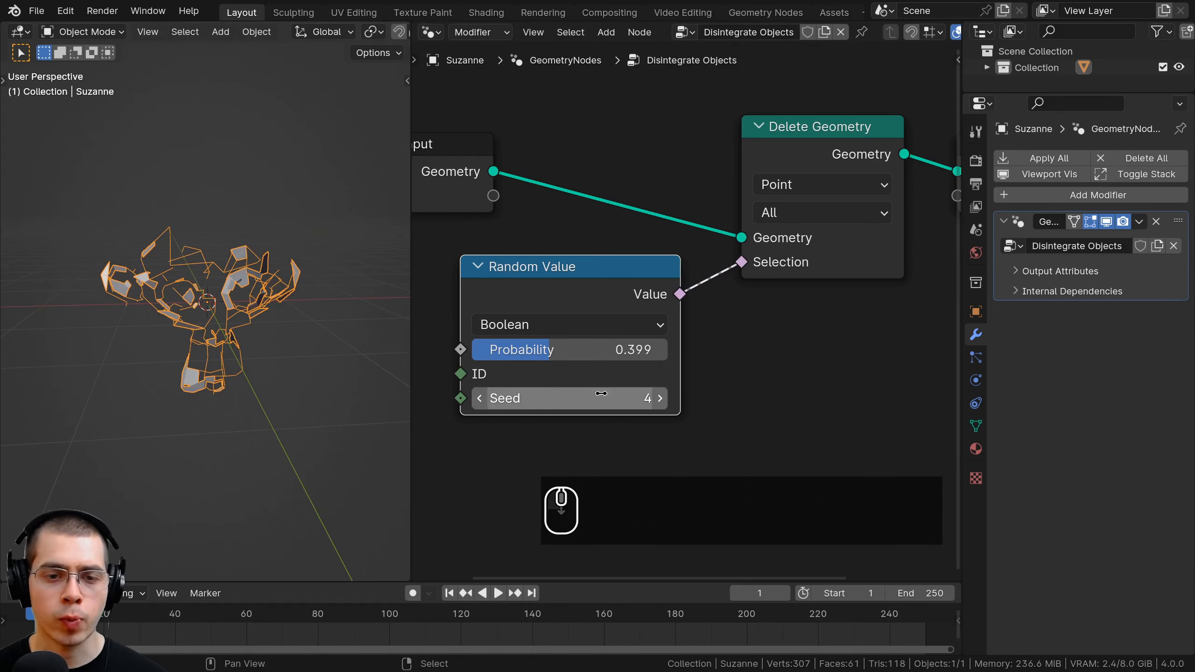
left_click_drag(659, 398, 482, 398)
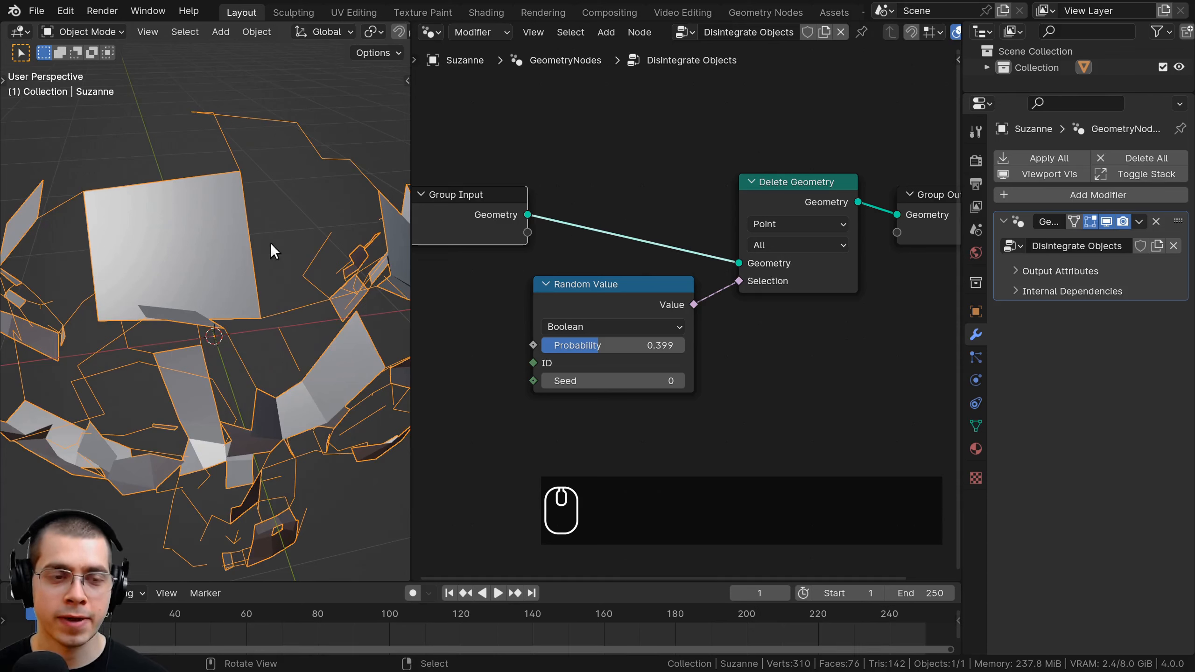
Step: Examine the monkey's original mesh density in Edit Mode and return to Object Mode
key("Tab")
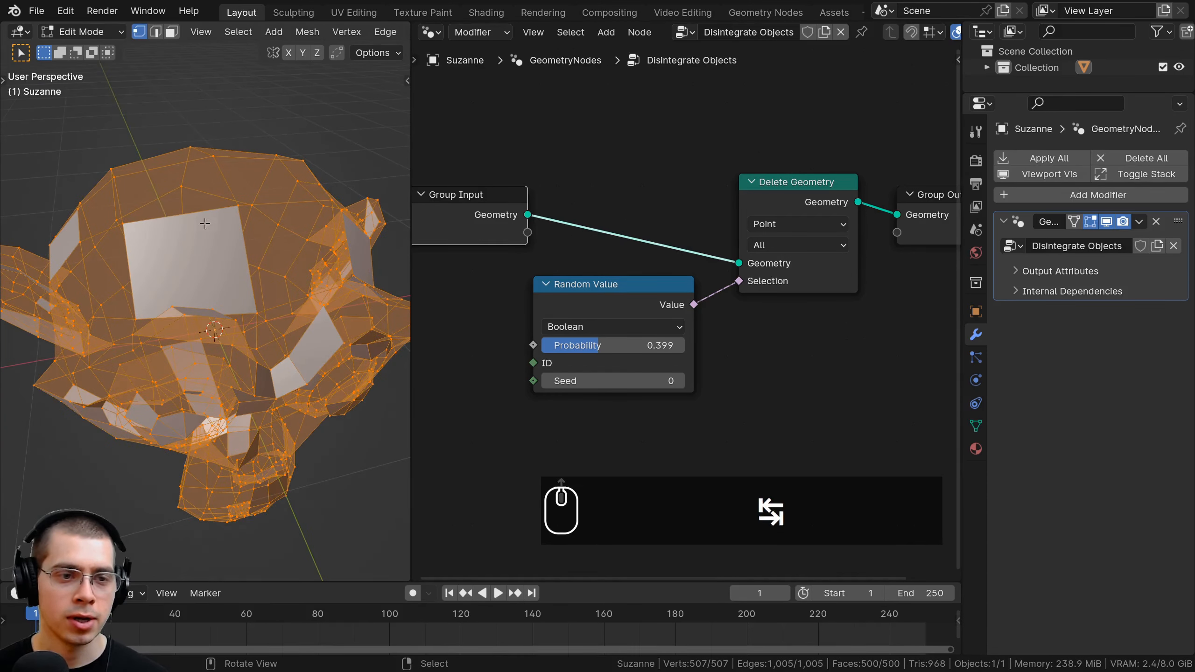
key("Tab")
scroll(167, 190, "down", 2)
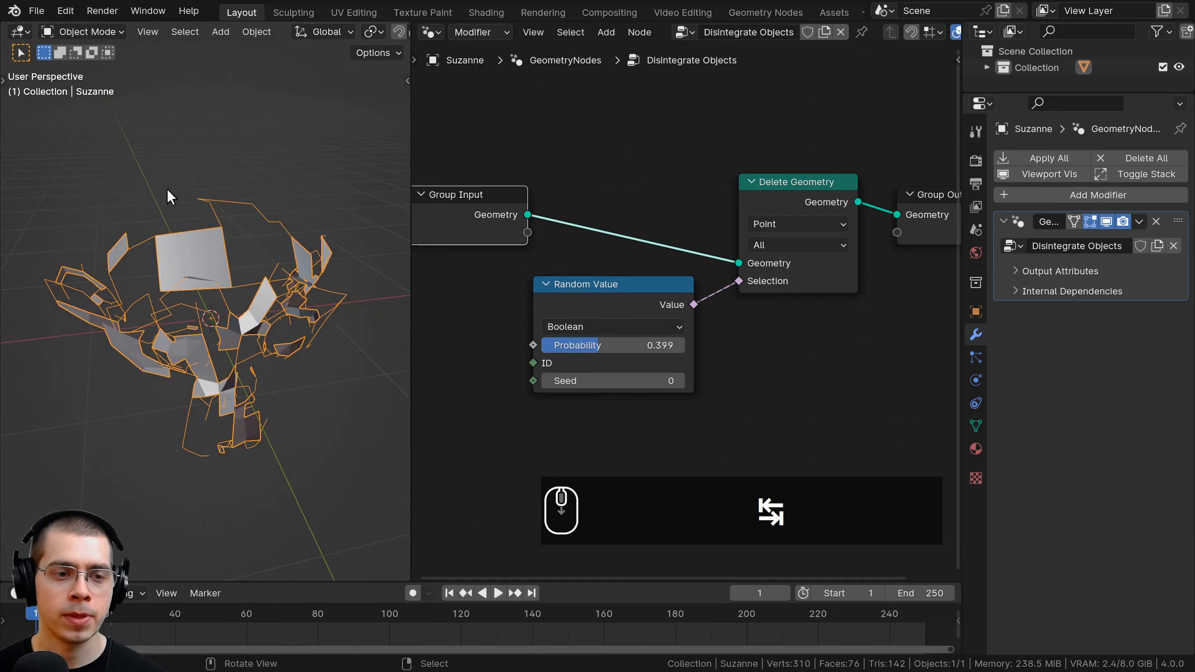
scroll(222, 313, "up", 1)
Step: Insert a Subdivide Mesh node between Group Input and Delete Geometry, and adjust the spacing of the Group Input and Subdivide Mesh nodes
middle_click_drag(578, 263, 586, 284)
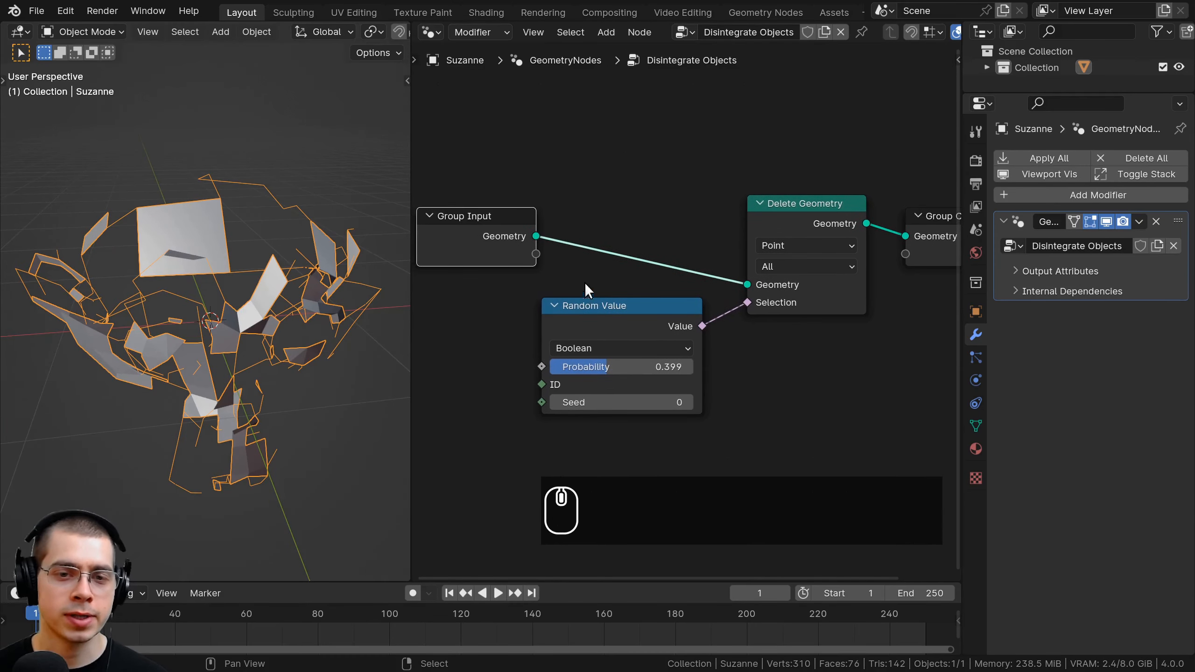
middle_click_drag(603, 204, 584, 170)
key("shift+a")
mouse_move(585, 173)
type("sub")
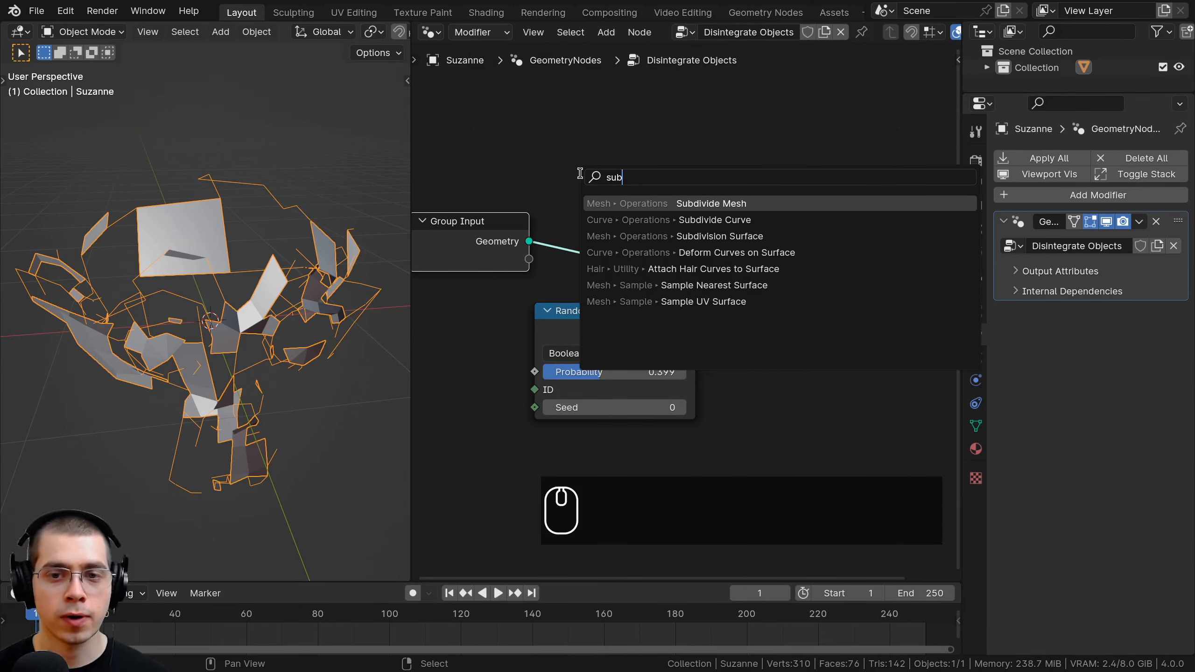
key("Return")
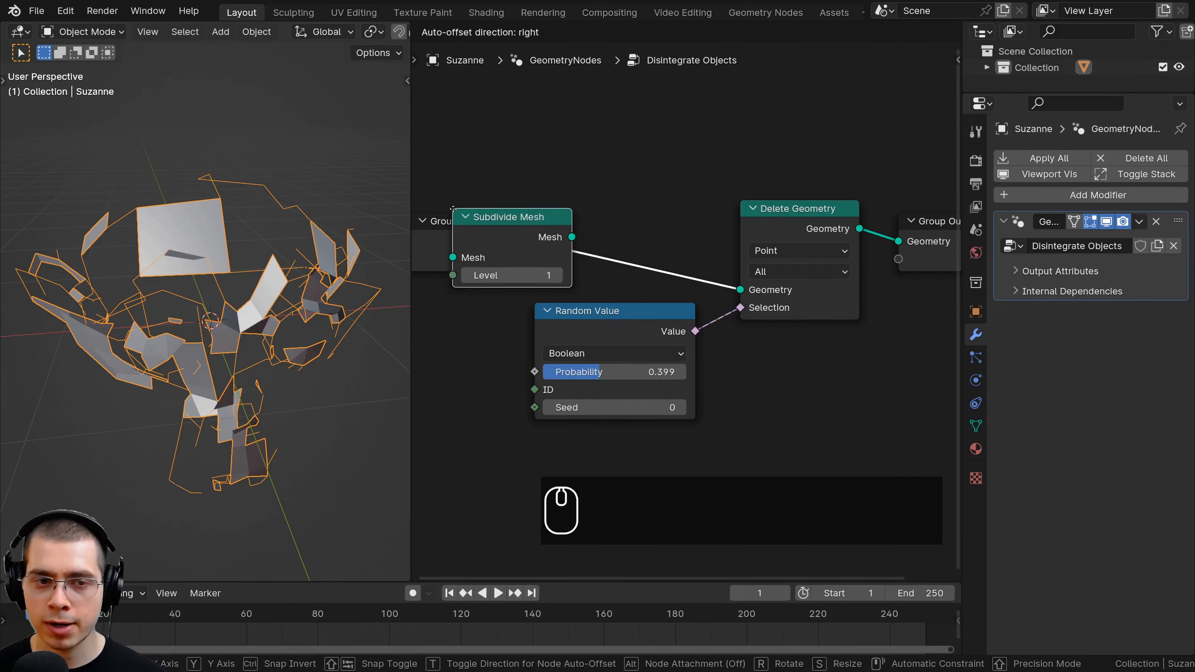
left_click(563, 205)
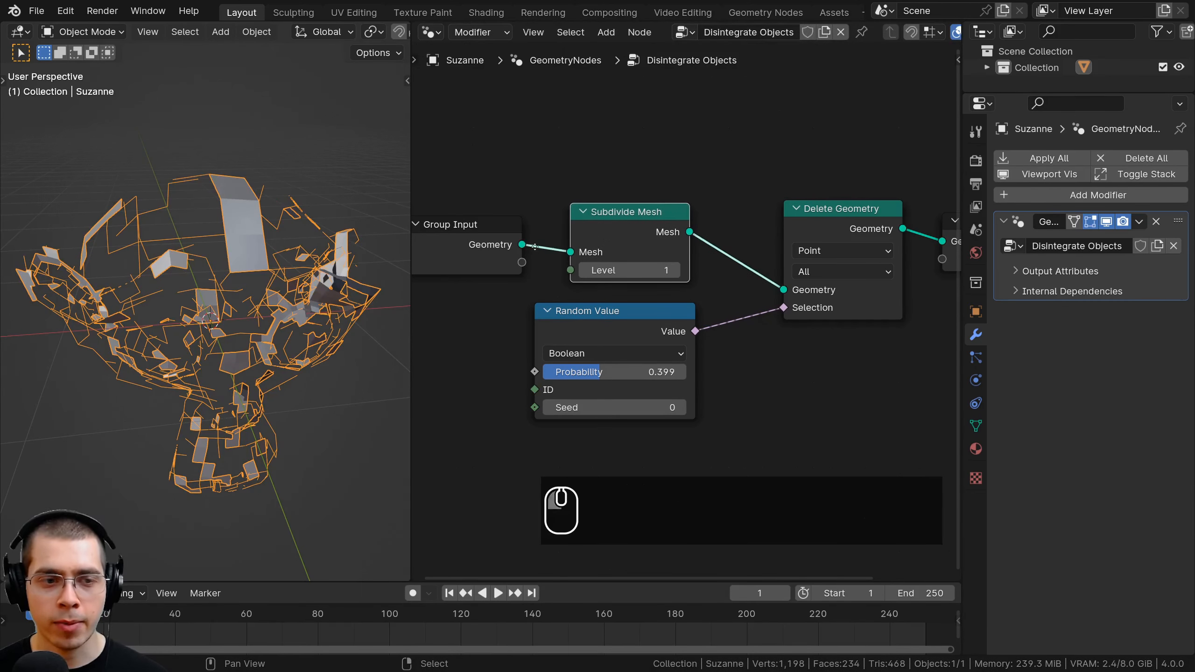
middle_click_drag(525, 291, 528, 297)
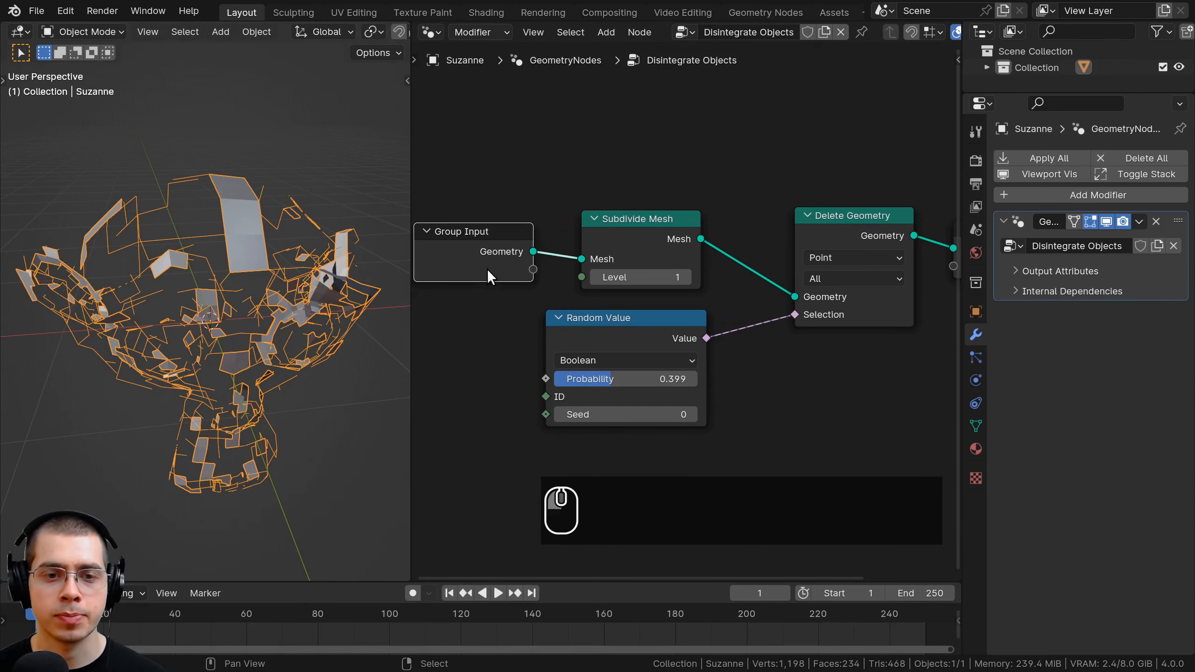
left_click_drag(487, 270, 494, 270)
left_click_drag(587, 239, 580, 239)
Step: Raise the Subdivide Mesh level to 4 and deselect the monkey in the viewport
scroll(577, 264, "up", 1)
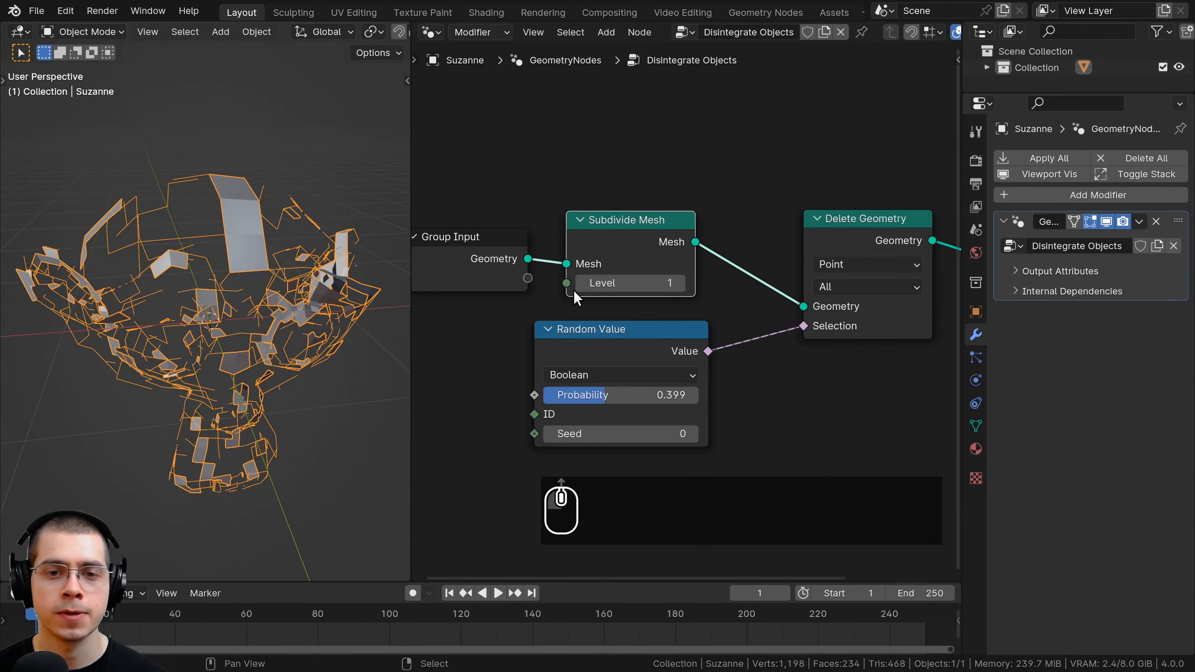
left_click(678, 283)
left_click(678, 283)
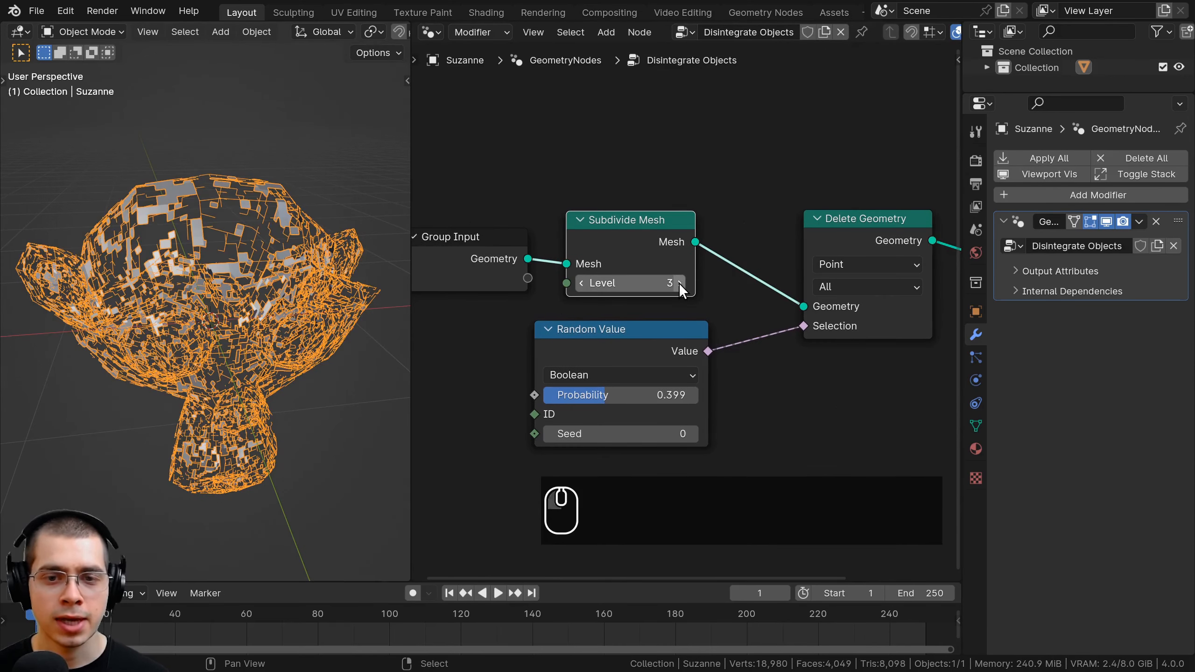
left_click(679, 283)
scroll(310, 287, "up", 3)
key("a")
key("a")
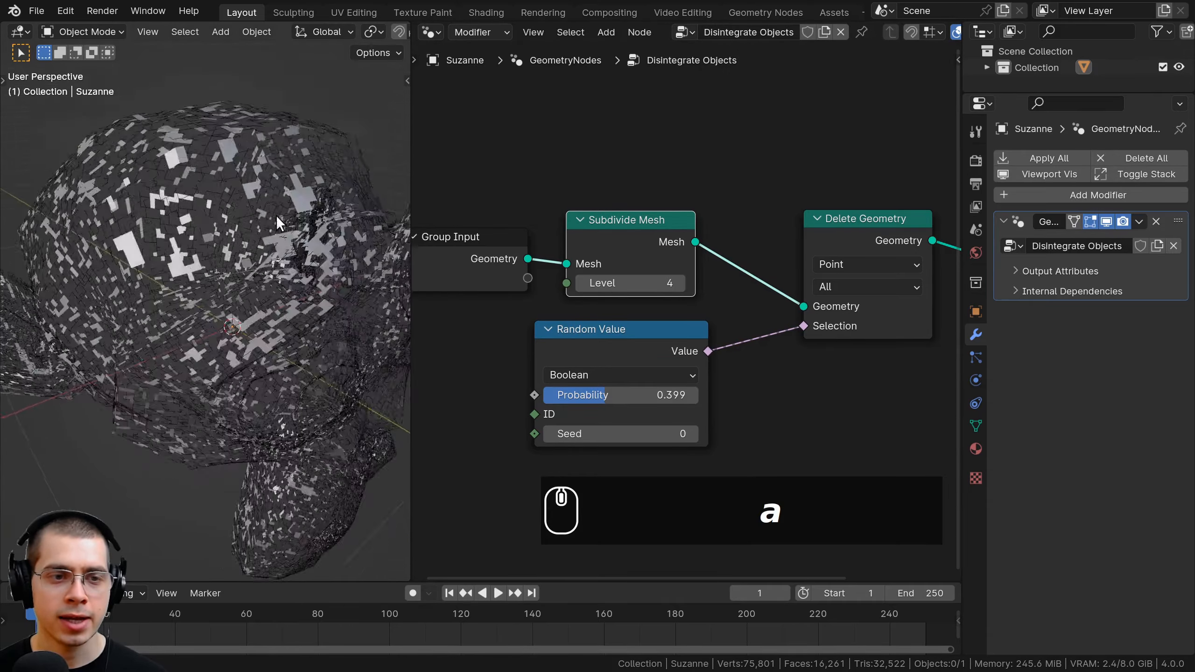
Step: Lower the Random Value probability to 0.350 and reset the Subdivide Mesh level to 1
mouse_move(611, 395)
left_mouse_down()
mouse_move(545, 395)
mouse_move(609, 395)
left_mouse_up()
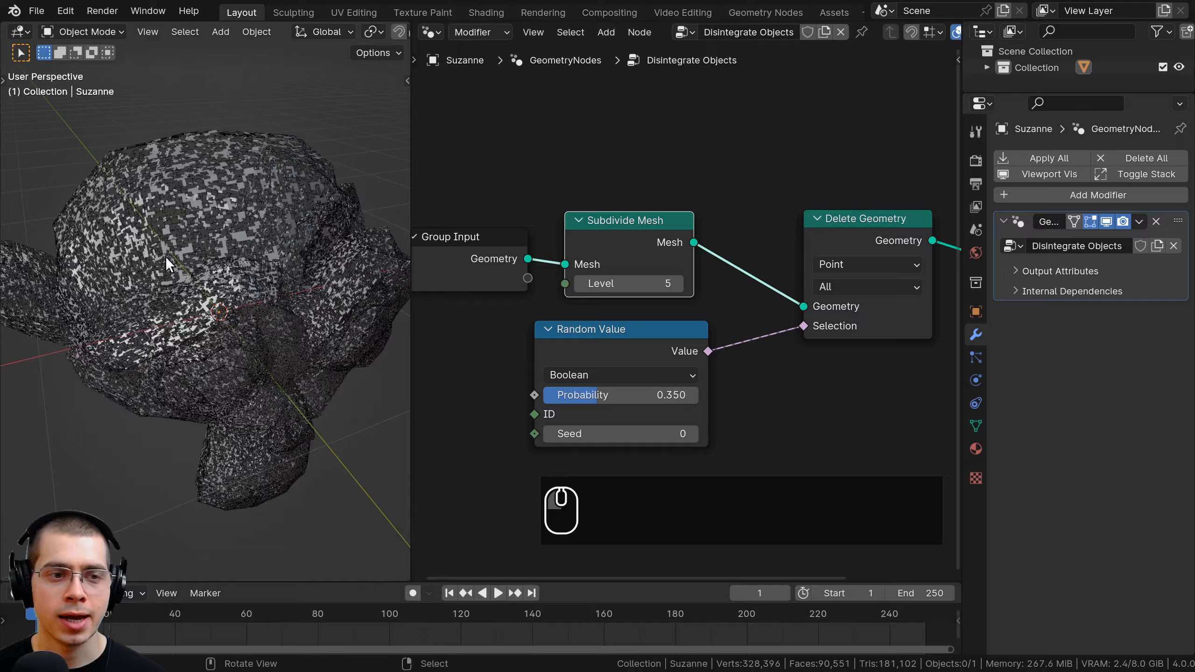
middle_click_drag(165, 257, 292, 245)
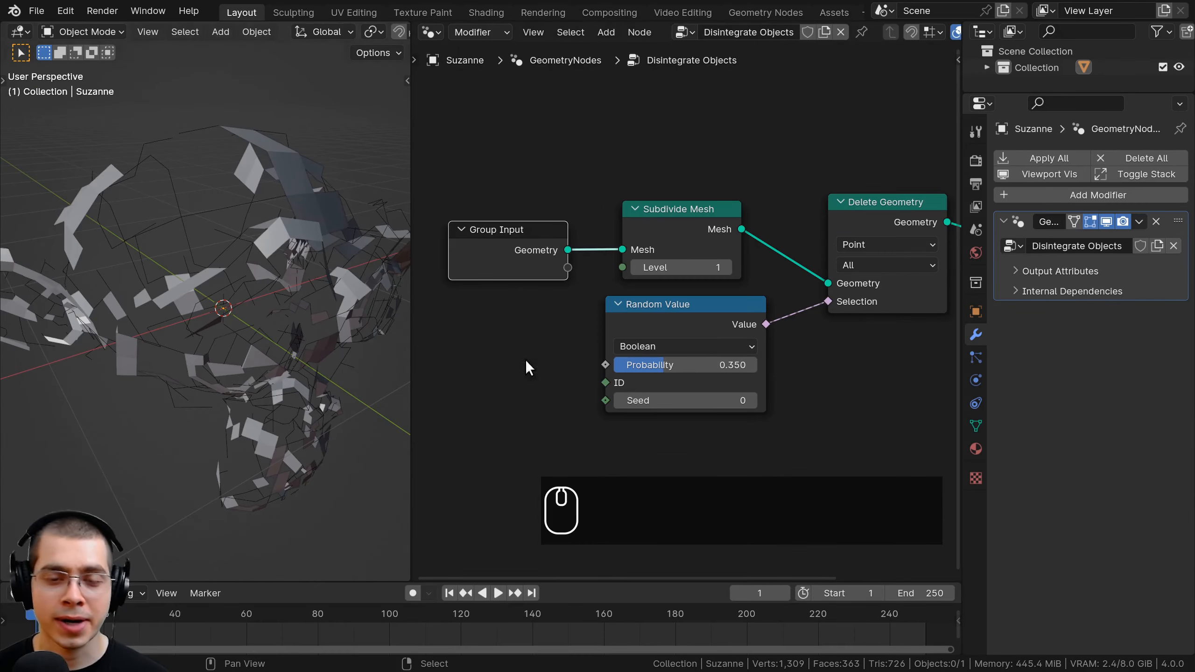
Step: Move the Group Input node slightly down and away from Subdivide Mesh, and expose the Random Value's Probability as a group input
scroll(444, 239, "up", 1)
middle_click_drag(445, 240, 503, 232)
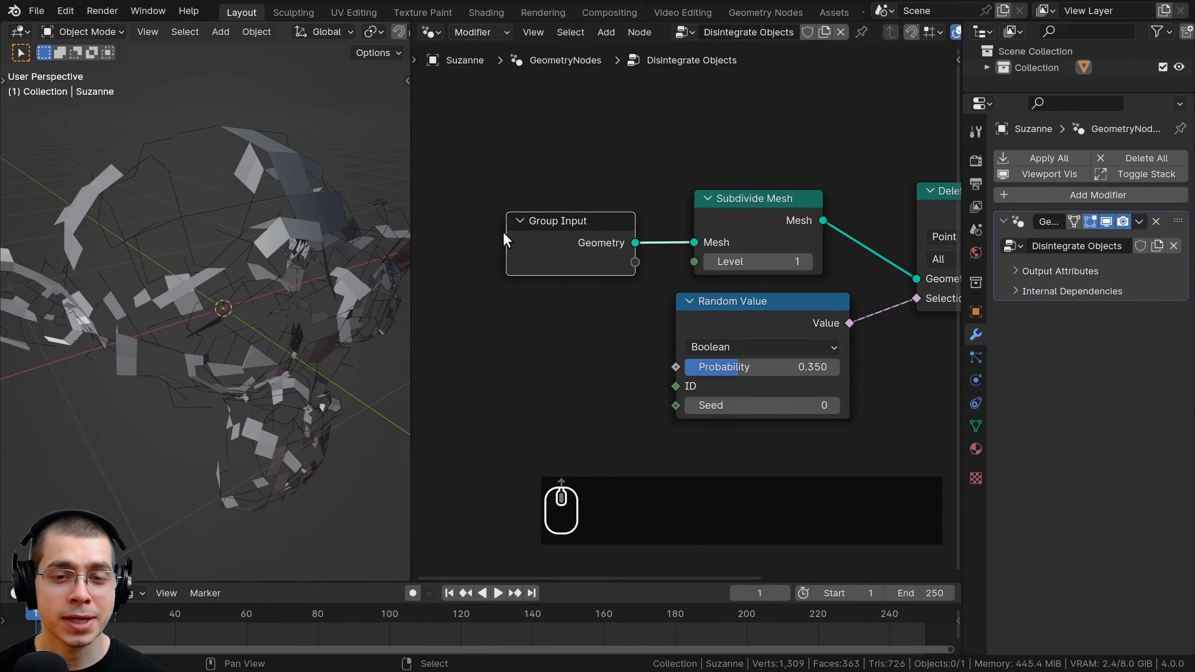
left_click(546, 296)
left_click_drag(547, 238, 504, 261)
left_click(764, 354)
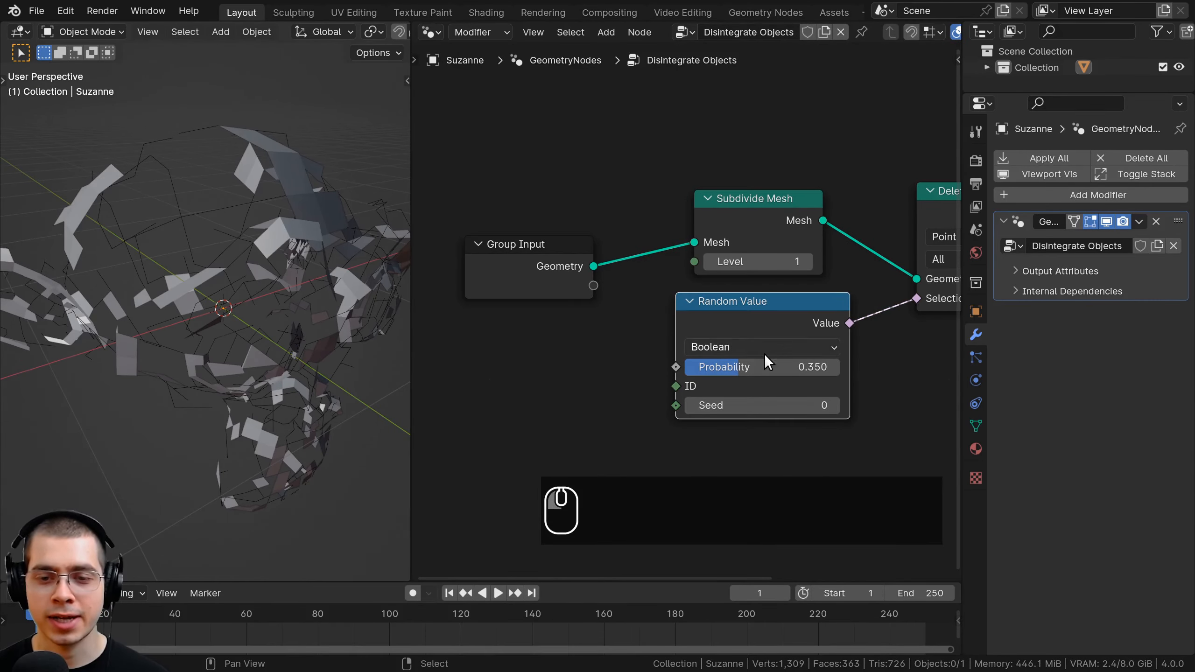
left_click_drag(676, 367, 593, 286)
scroll(594, 285, "down", 3)
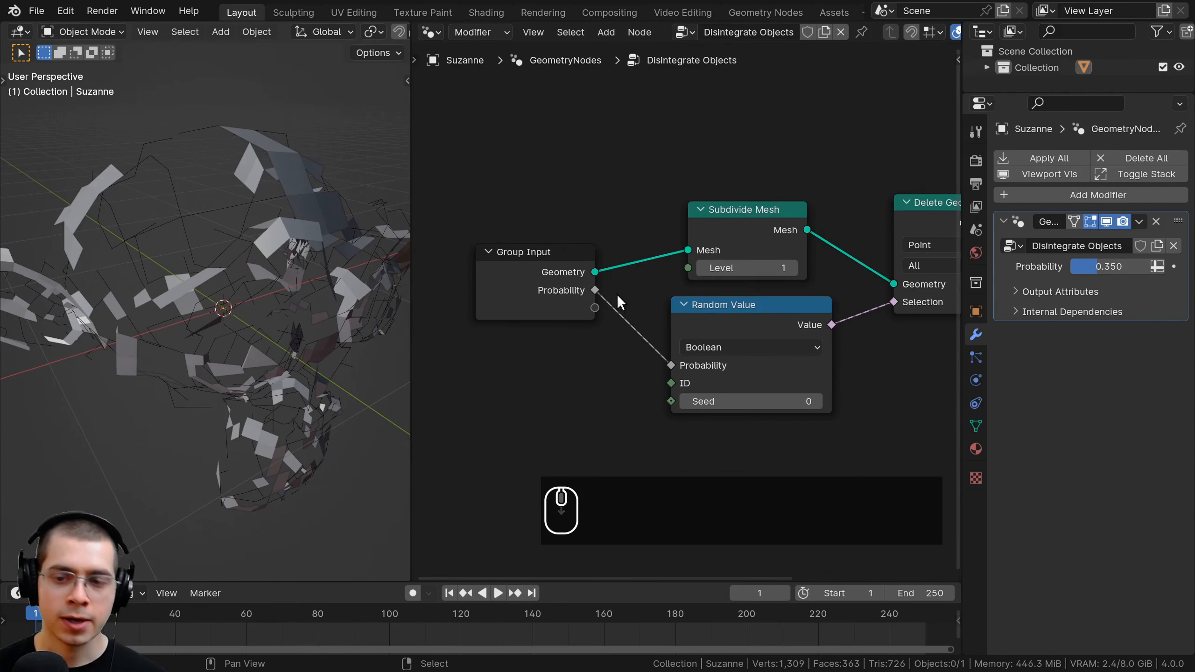
Step: Show the node group's interface settings and rename the Probability input as Disolve Mesh
key("n")
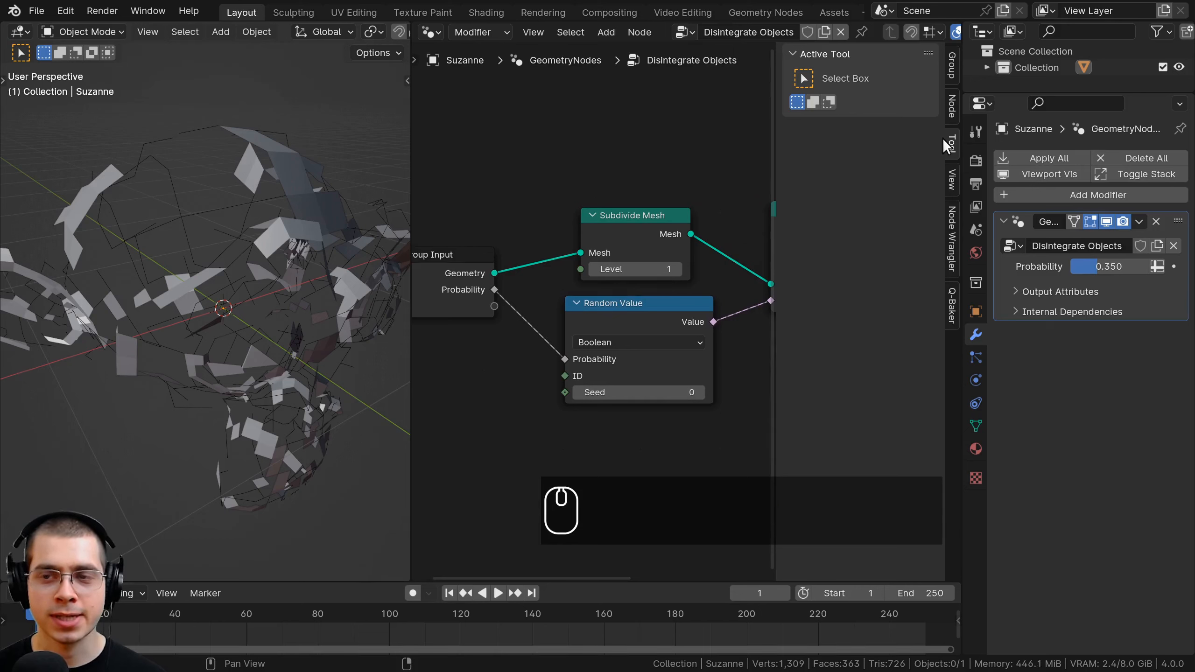
left_click(955, 65)
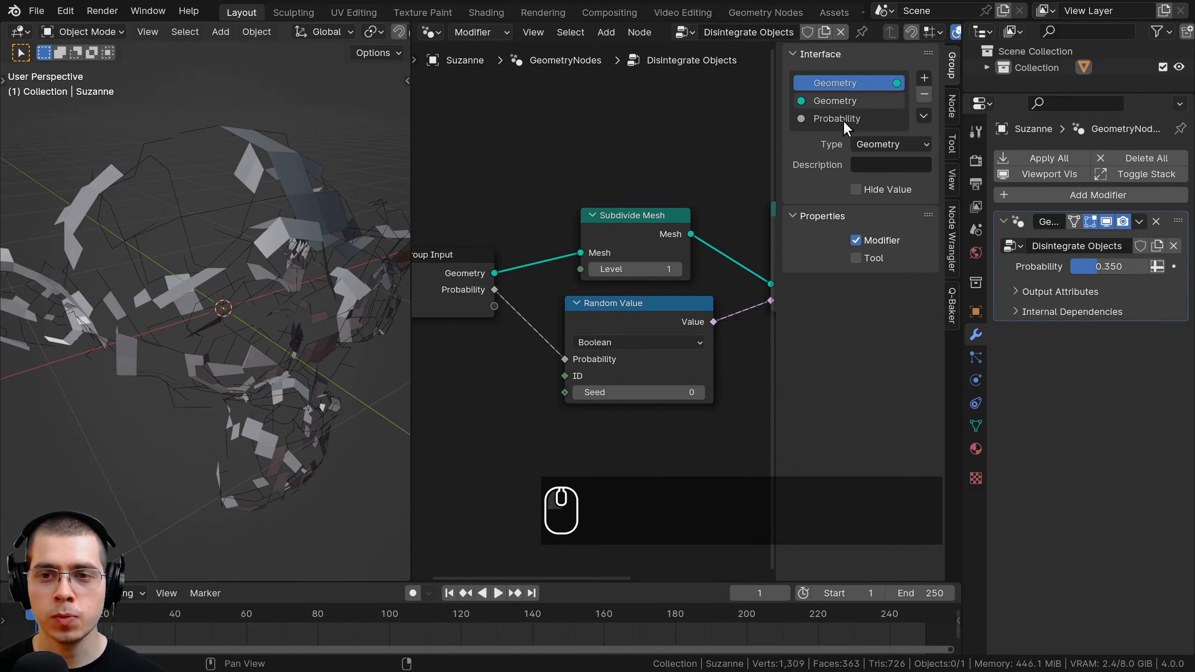
double_click(829, 121)
type("Disolve Mesh")
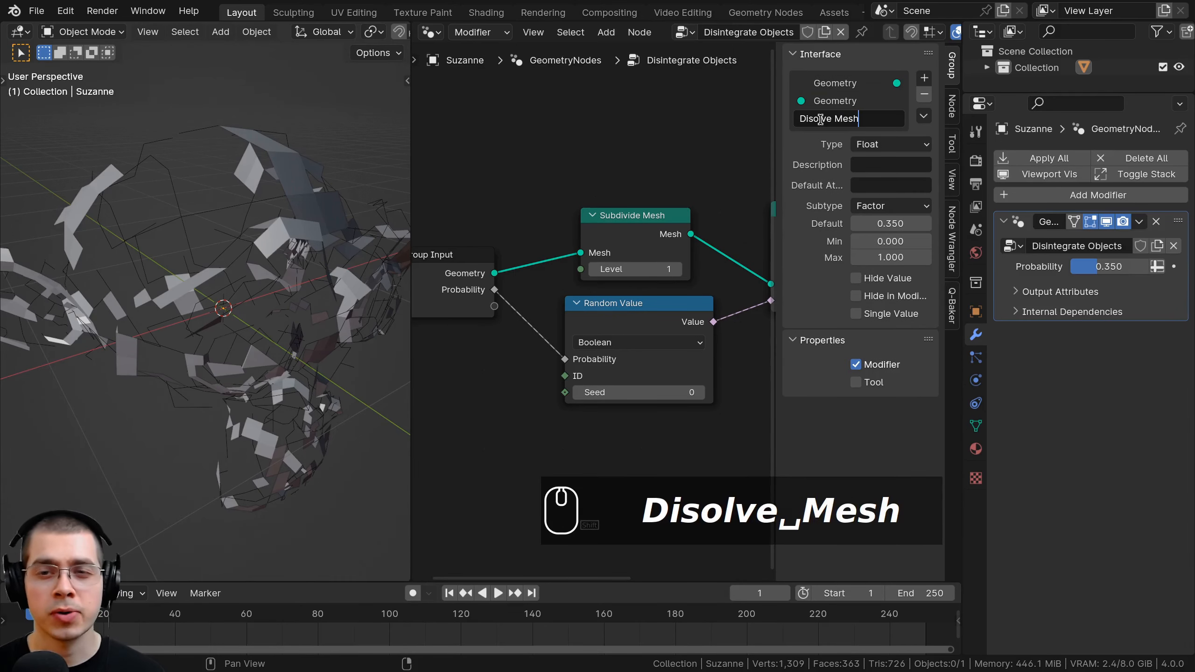
key("Return")
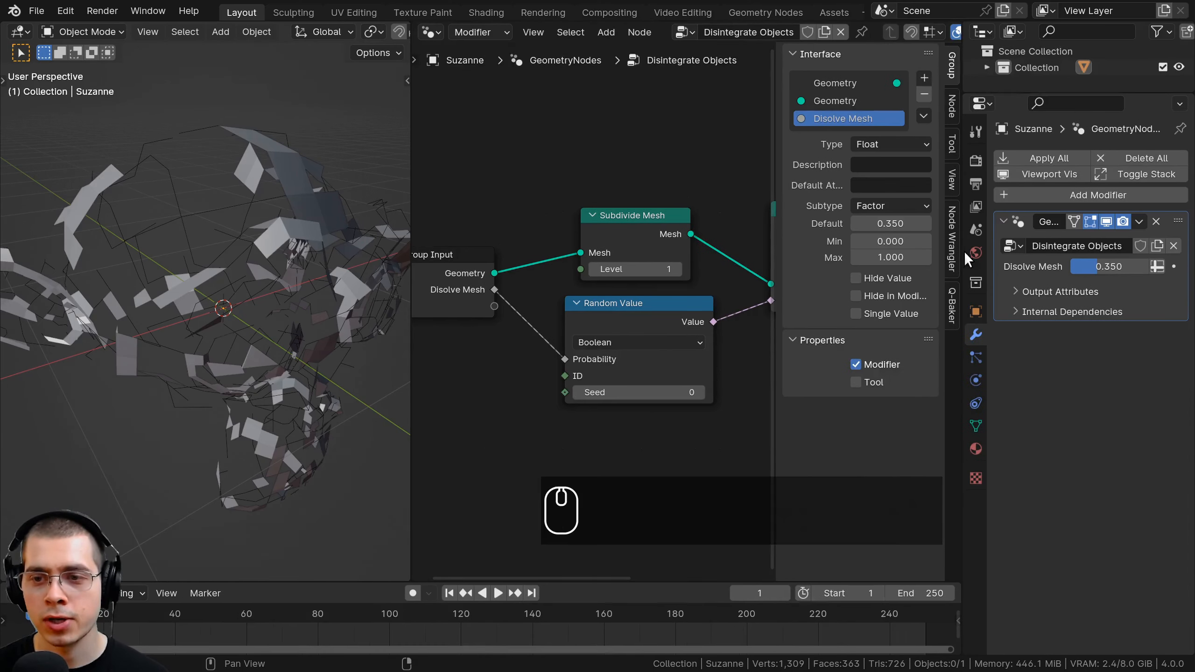
Step: Widen the Properties editor and try out a lower Disolve Mesh value on the monkey's modifier
left_click_drag(963, 251, 915, 251)
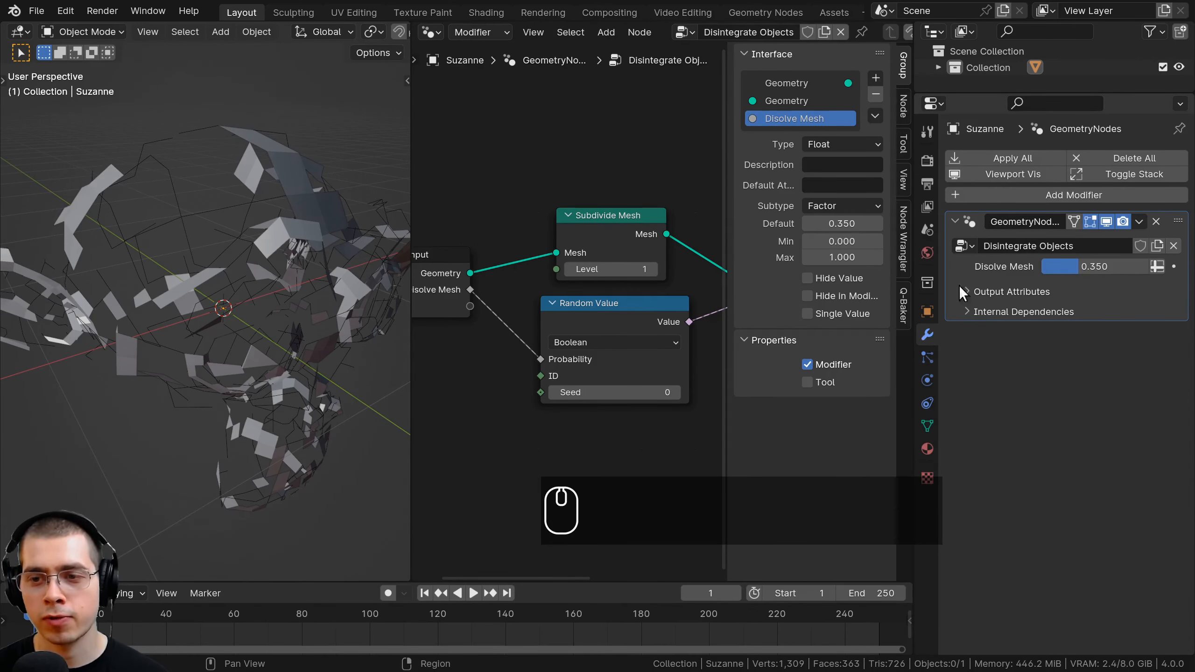
mouse_move(1075, 266)
left_mouse_down()
mouse_move(1138, 267)
mouse_move(1055, 266)
left_mouse_up()
right_click(1055, 267)
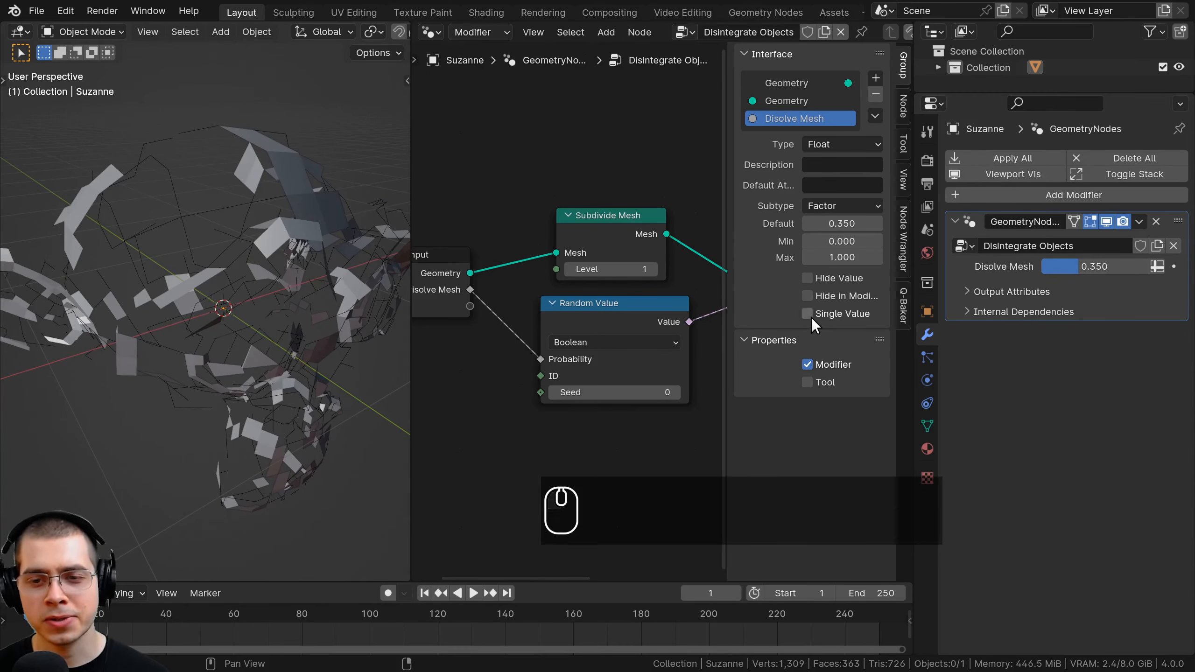
Step: Enable Single Value for the Disolve Mesh input
left_click(808, 314)
left_click(808, 314)
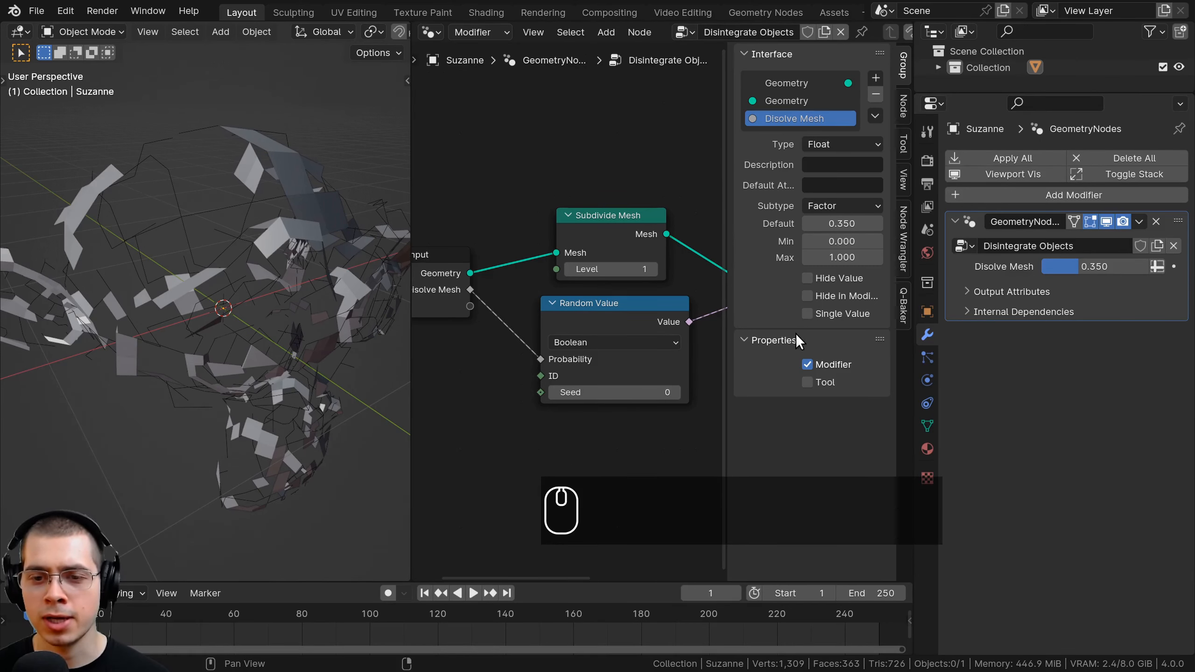
left_click(808, 314)
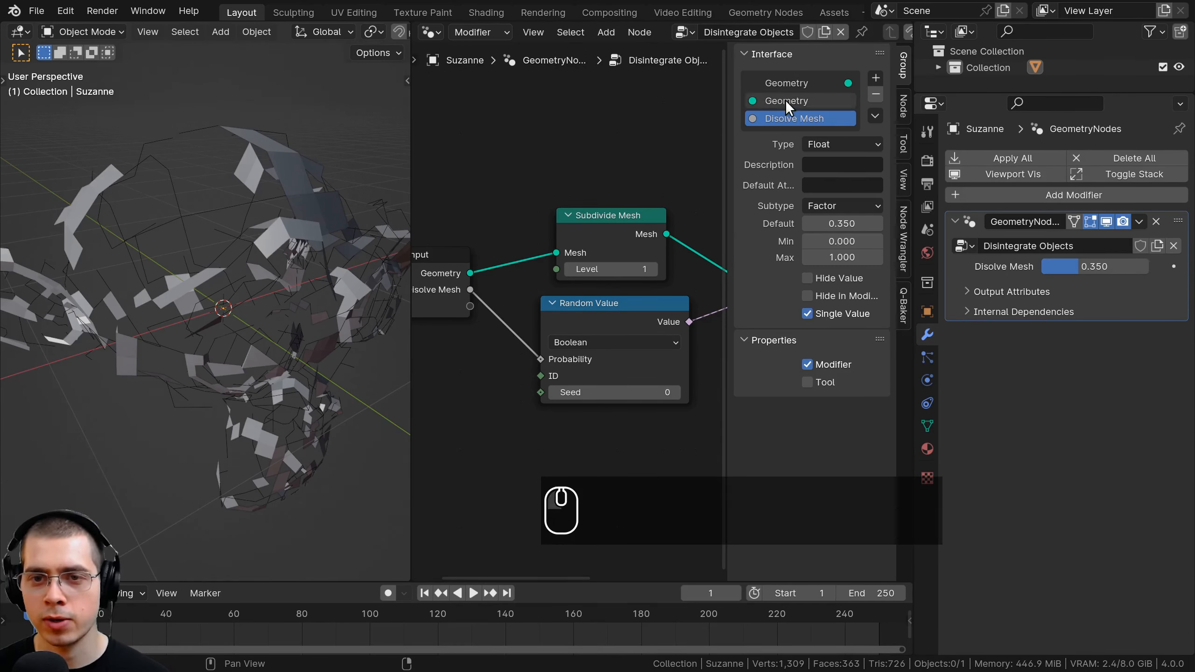
Step: Expose the Subdivide Mesh node's Level as a new group input
scroll(548, 301, "down", 1)
middle_click_drag(548, 301, 589, 283)
left_click(496, 277)
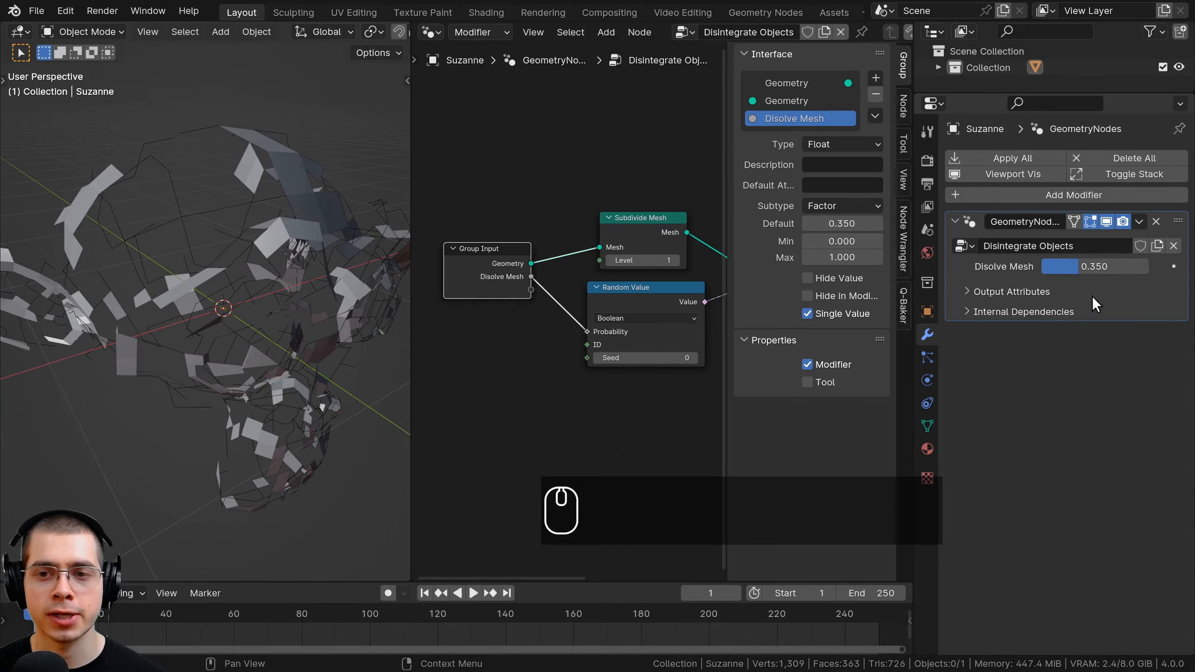
scroll(585, 250, "up", 1)
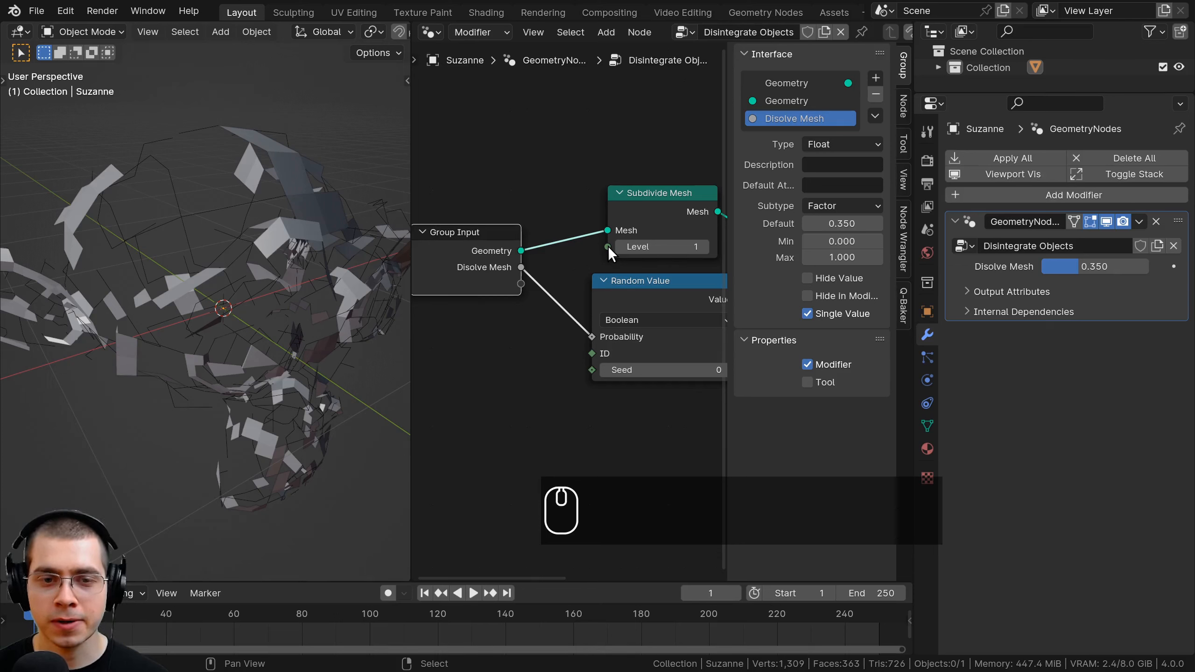
left_click_drag(608, 246, 521, 284)
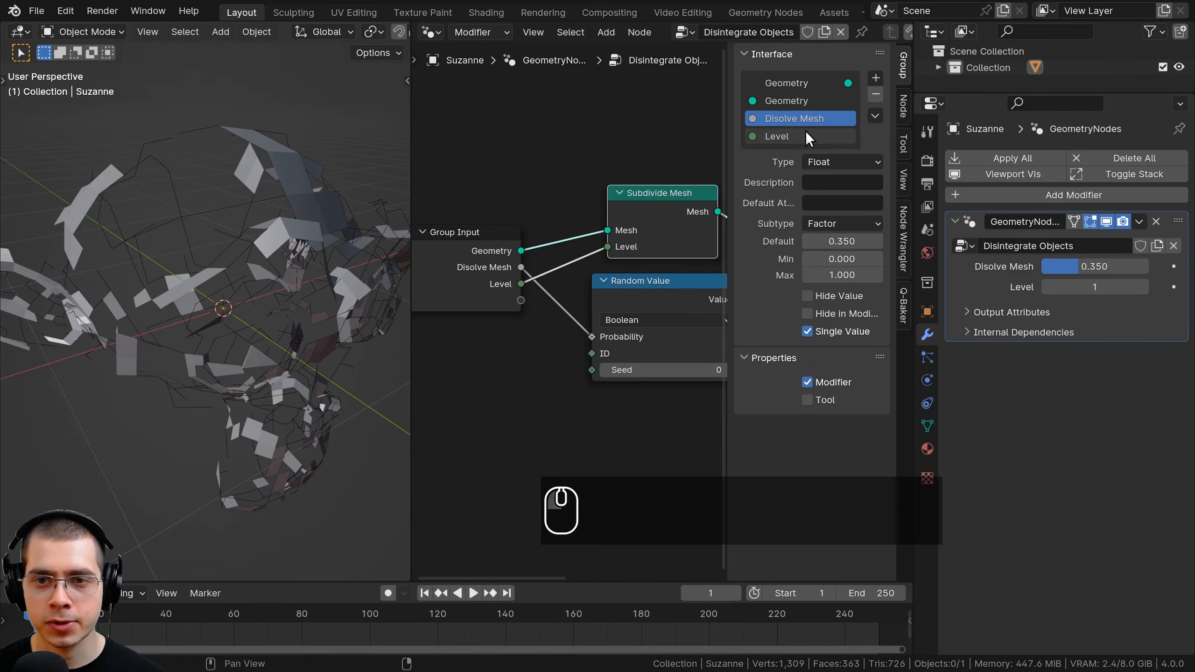
Step: Rename the Level group input as Detail Level
double_click(772, 136)
left_click(753, 136)
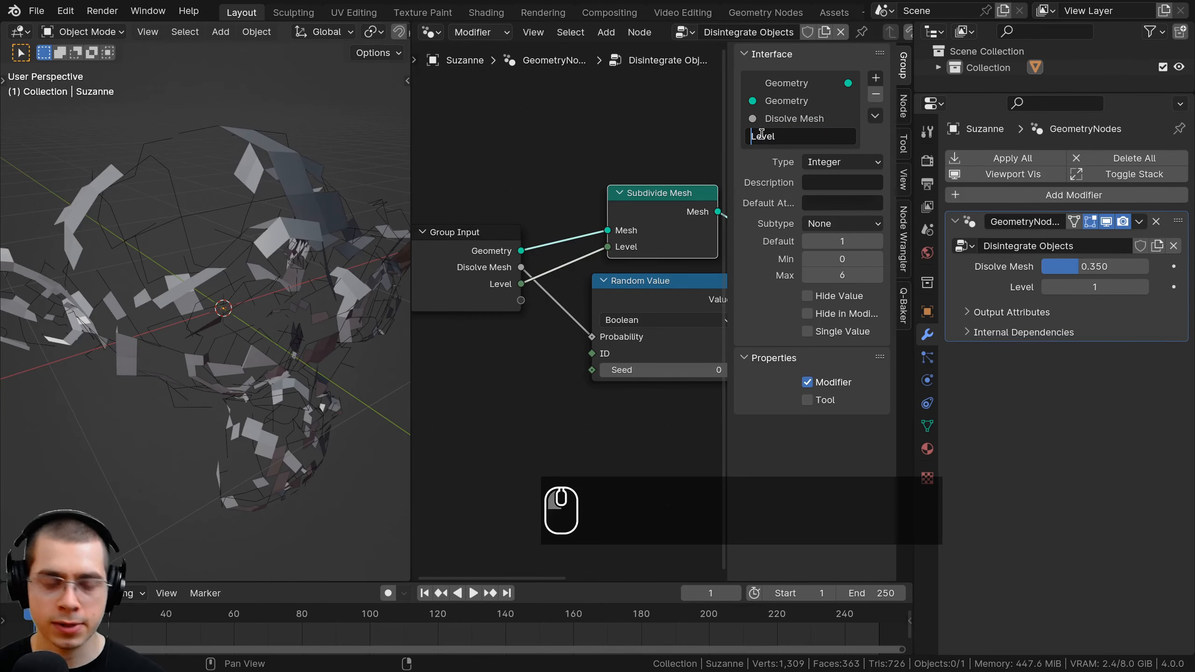
type("Detail")
key("Return")
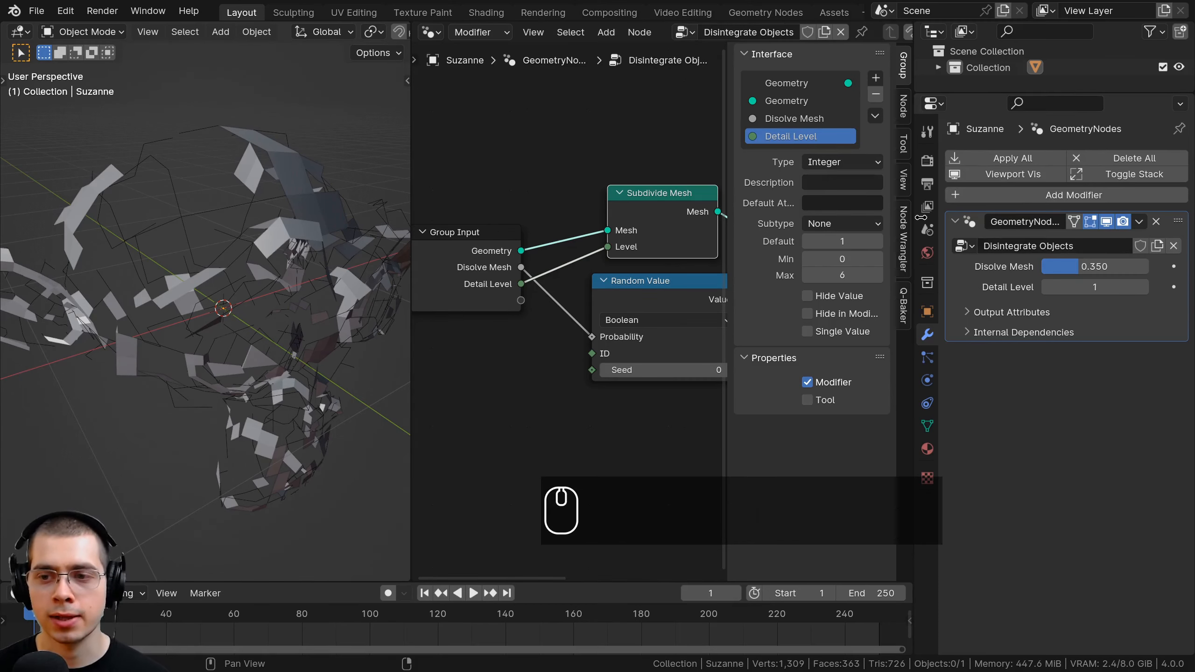
Step: Test the modifier's Detail Level at 4 and return it to 1
left_click(1144, 286)
left_click(1145, 286)
left_click(1145, 285)
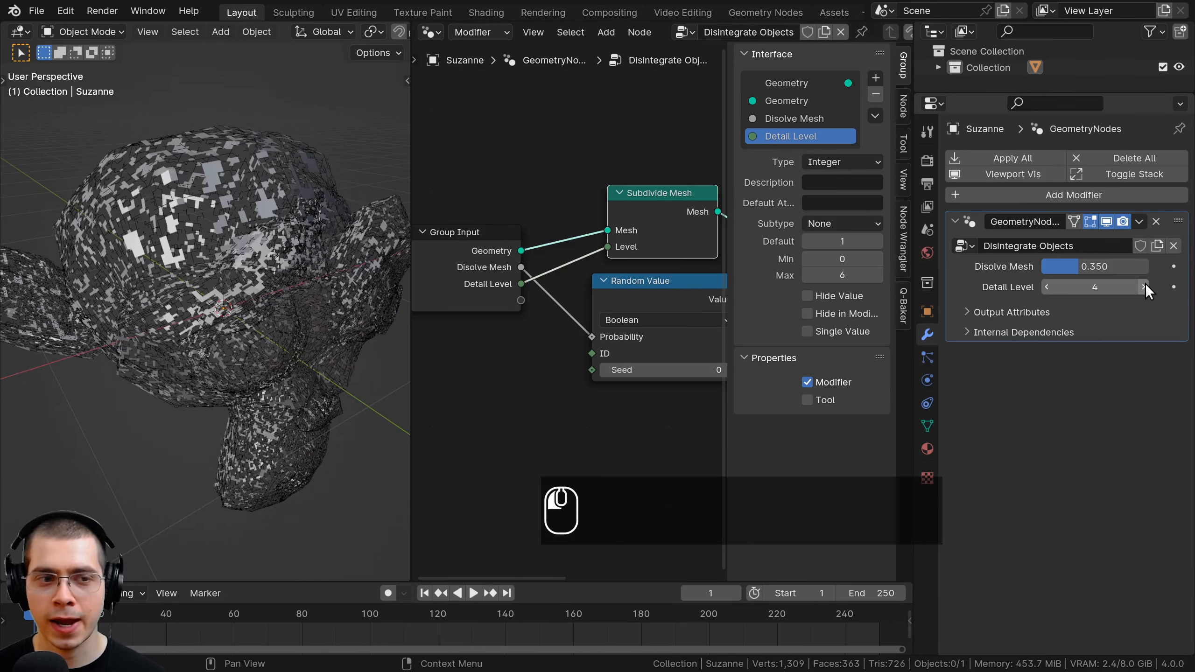
left_click(1046, 285)
left_click(1045, 285)
left_click(1045, 286)
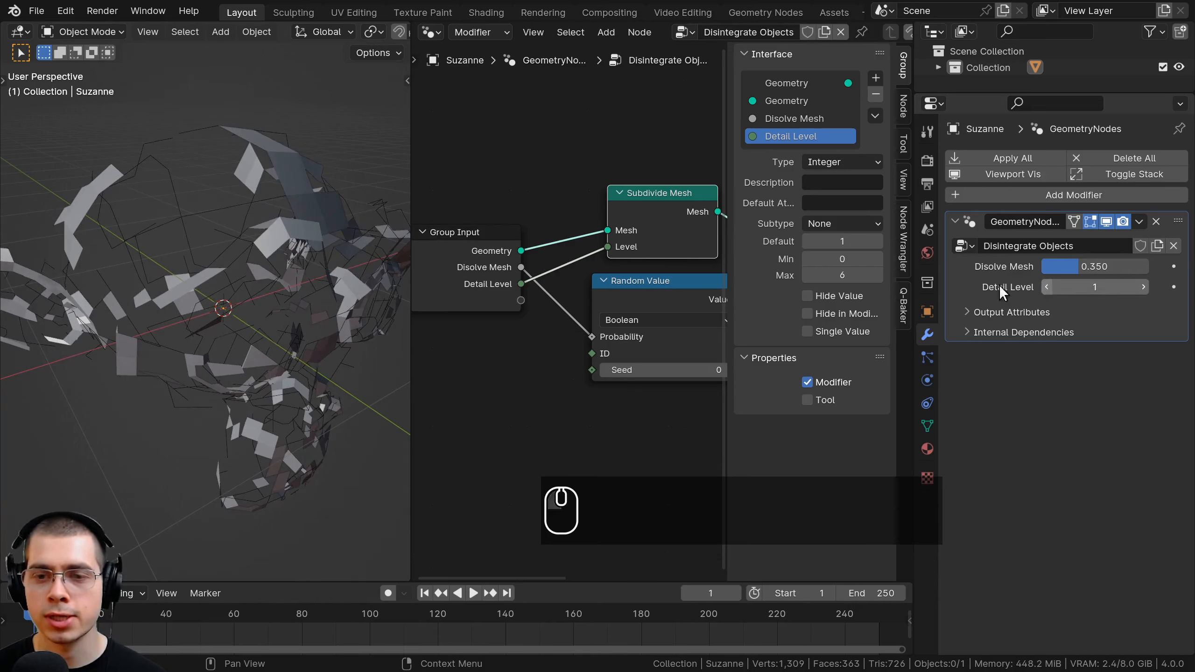
Step: Expose the Random Value's Seed as a group input named Random Seed and try varying it in the modifier
left_click_drag(594, 367, 521, 299)
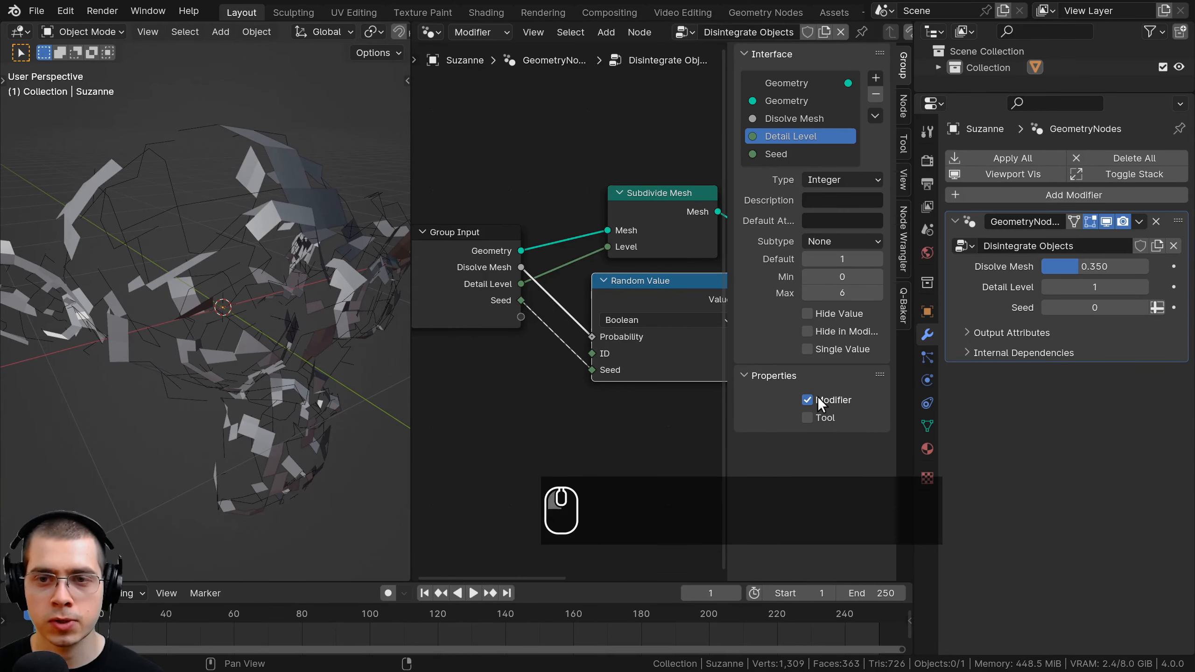
double_click(763, 155)
type("Random")
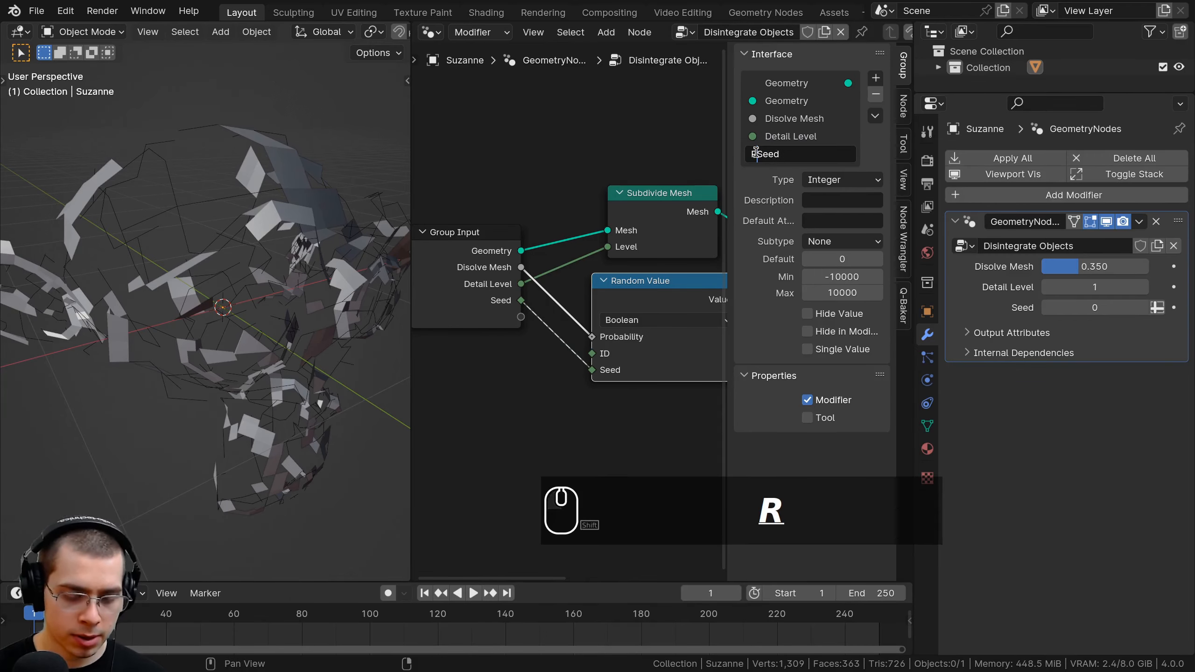
key("Return")
left_click_drag(1095, 308, 1120, 307)
right_click(1120, 307)
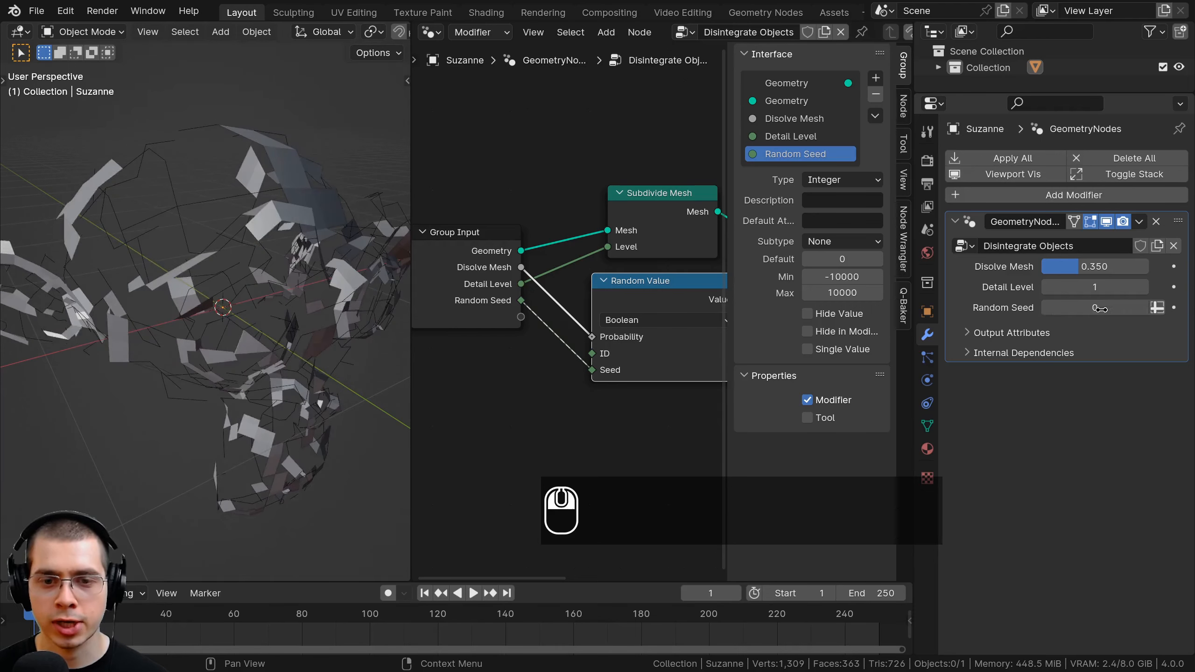
Step: Enable Single Value for the Random Seed input
scroll(541, 287, "down", 1)
middle_click_drag(560, 288, 542, 287)
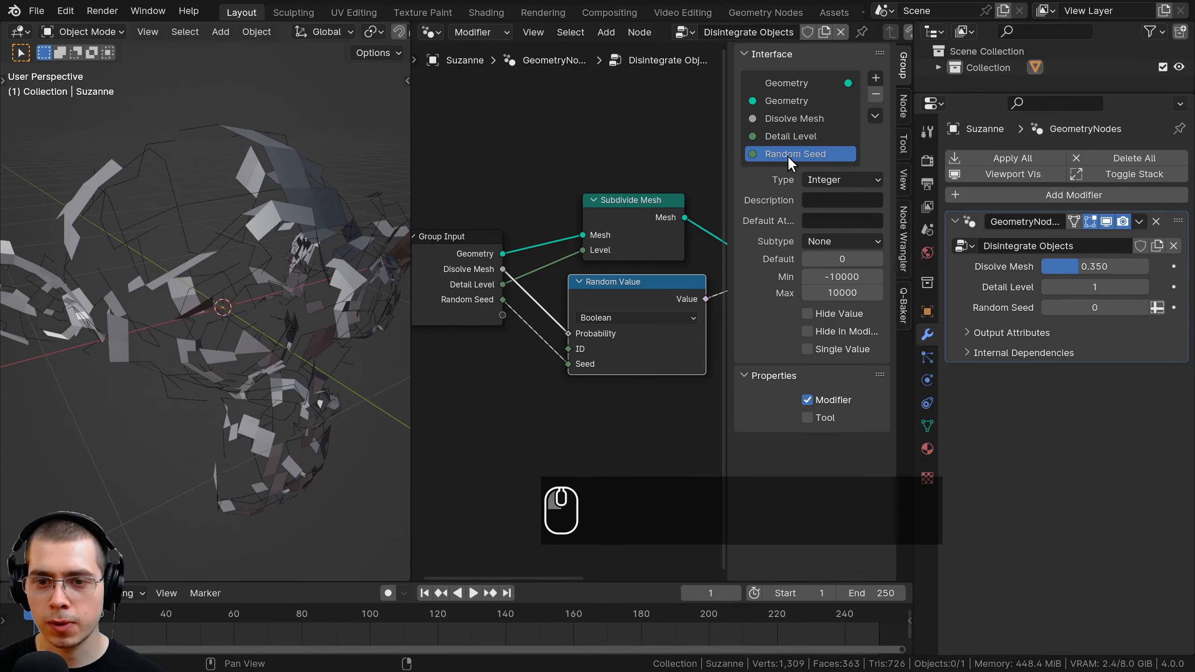
left_click(806, 350)
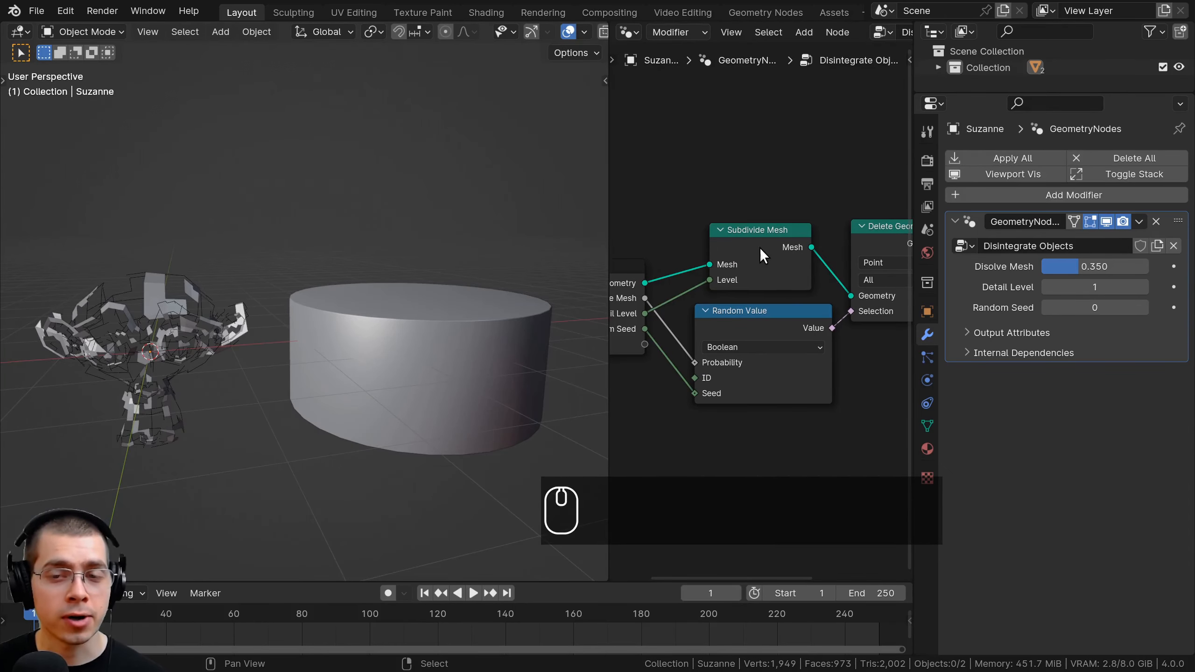
Step: Move the Subdivide Mesh node slightly upward, away from the Random Value node
left_click(764, 254)
key("g")
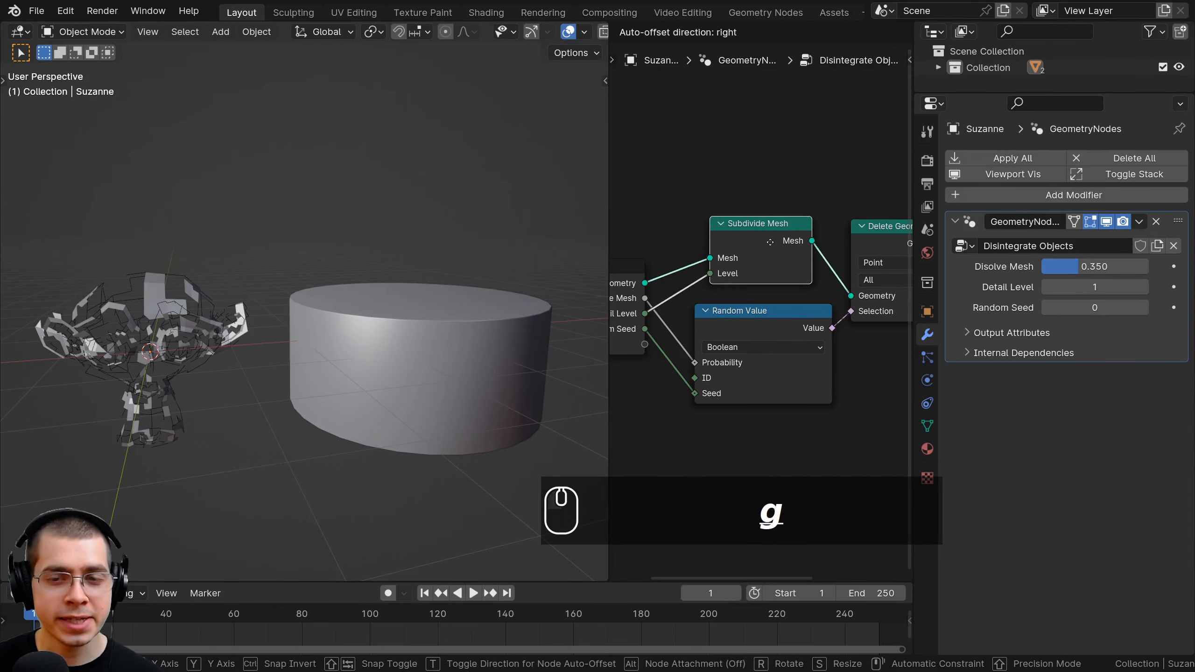
left_click(768, 249)
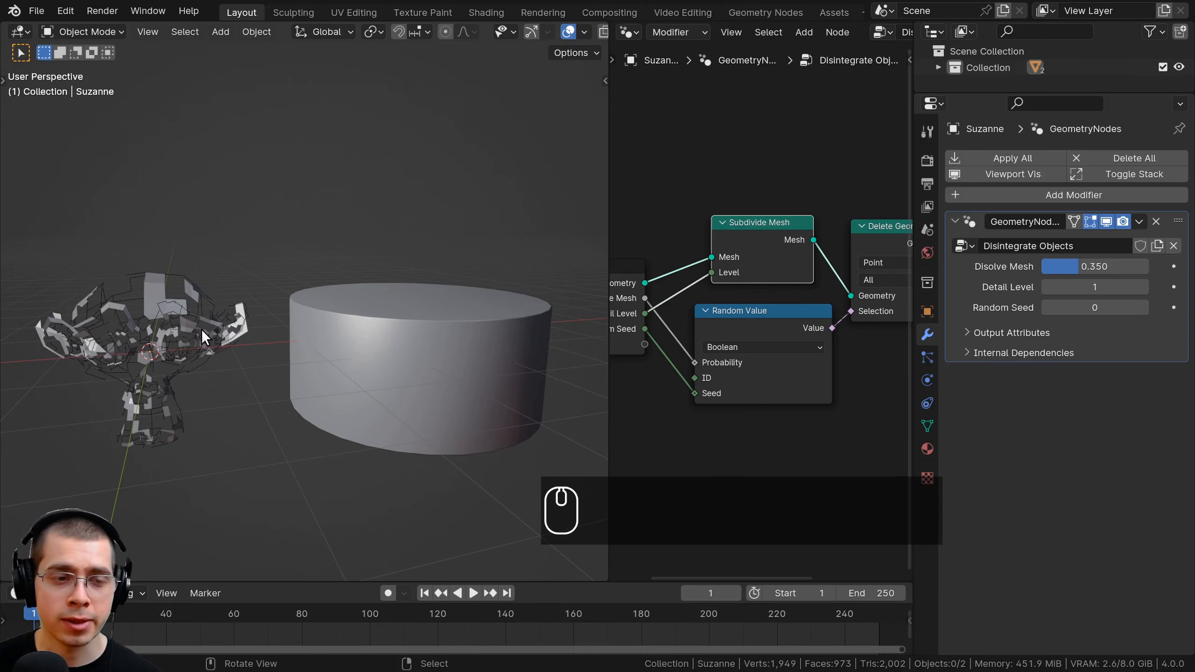
Step: Add a Geometry Nodes modifier to the cylinder below its Bevel and assign the Disintegrate Objects node group
key("g")
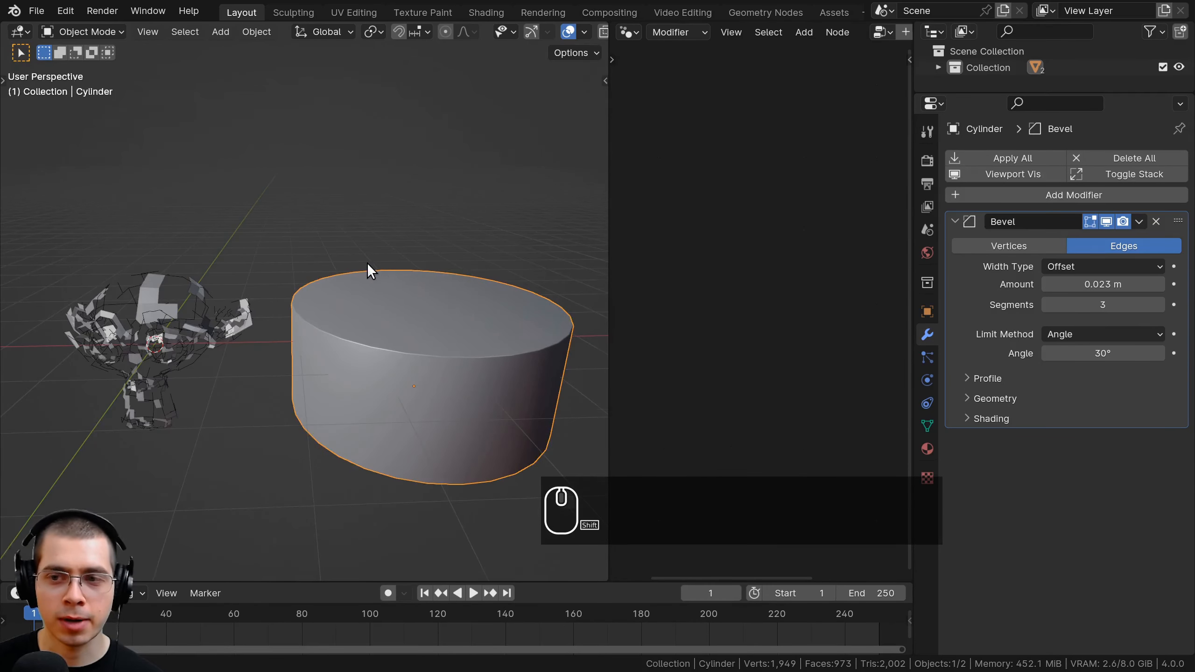
middle_click_drag(367, 263, 349, 256, "shift")
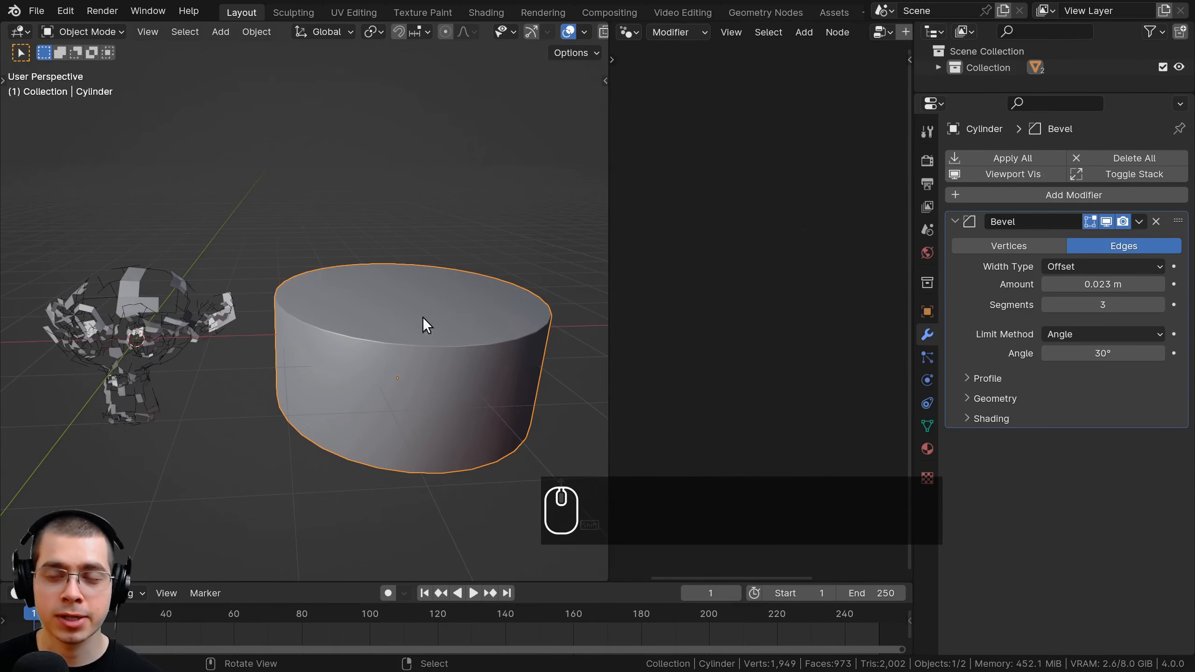
middle_click_drag(423, 318, 395, 402)
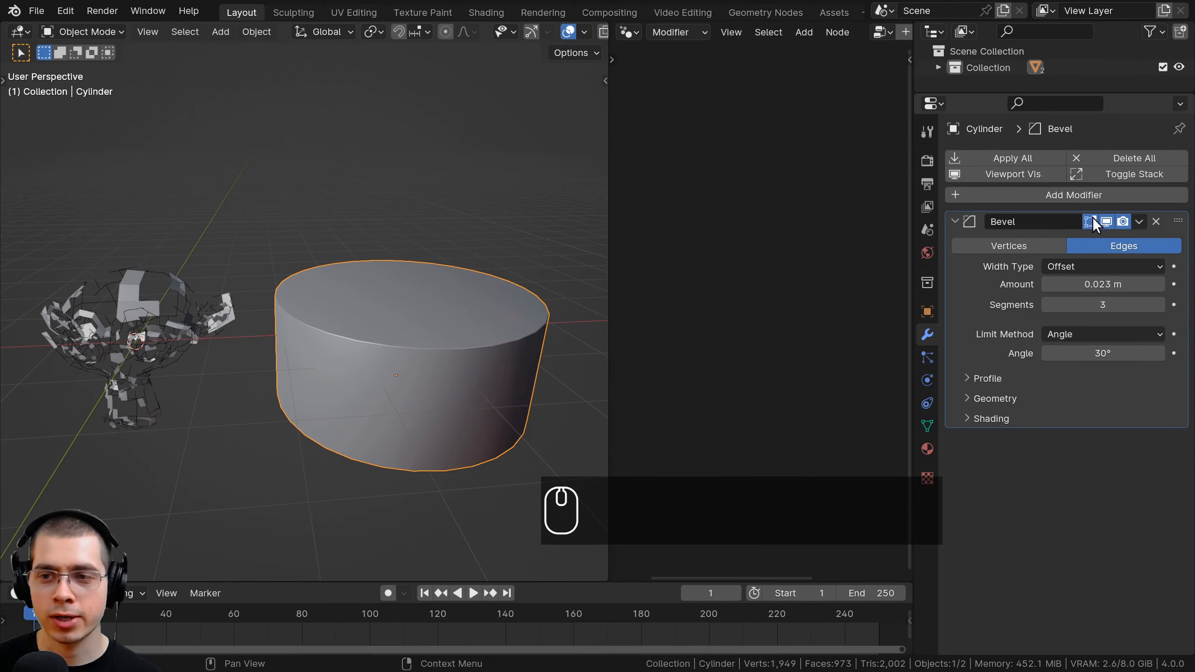
left_click(1069, 195)
left_click(1041, 218)
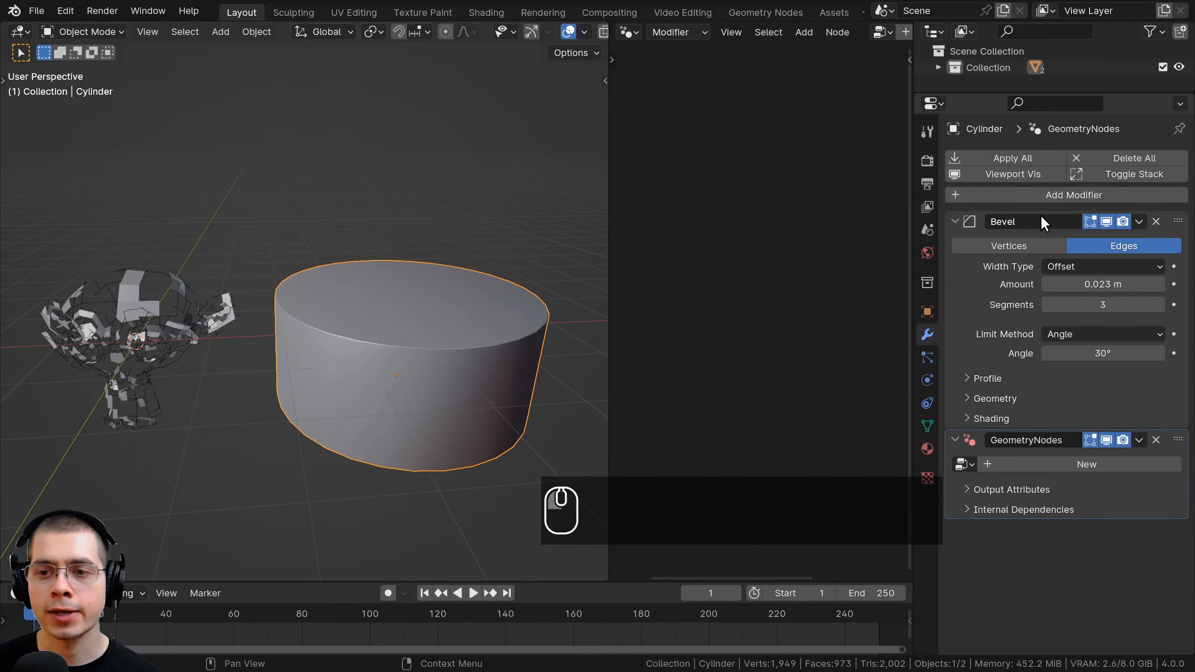
left_click(962, 464)
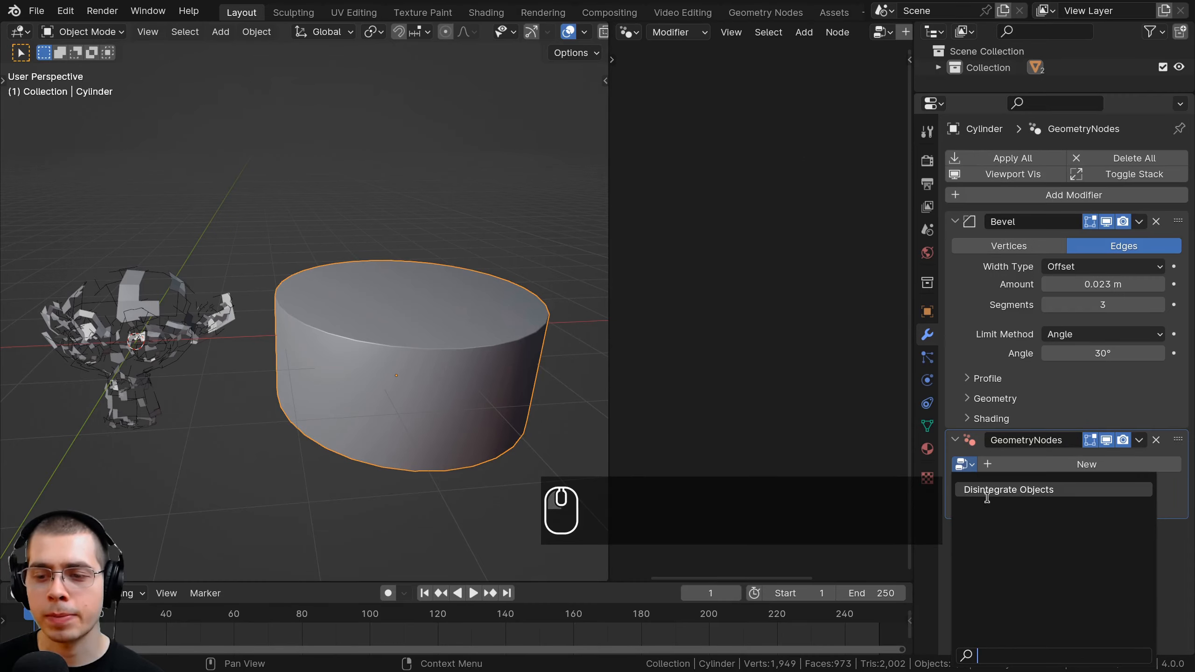
left_click(1010, 492)
Step: Raise the cylinder's Detail Level to 4
middle_click_drag(419, 365, 464, 414)
mouse_move(1061, 484)
left_mouse_down()
mouse_move(1032, 484)
mouse_move(1061, 484)
left_mouse_up()
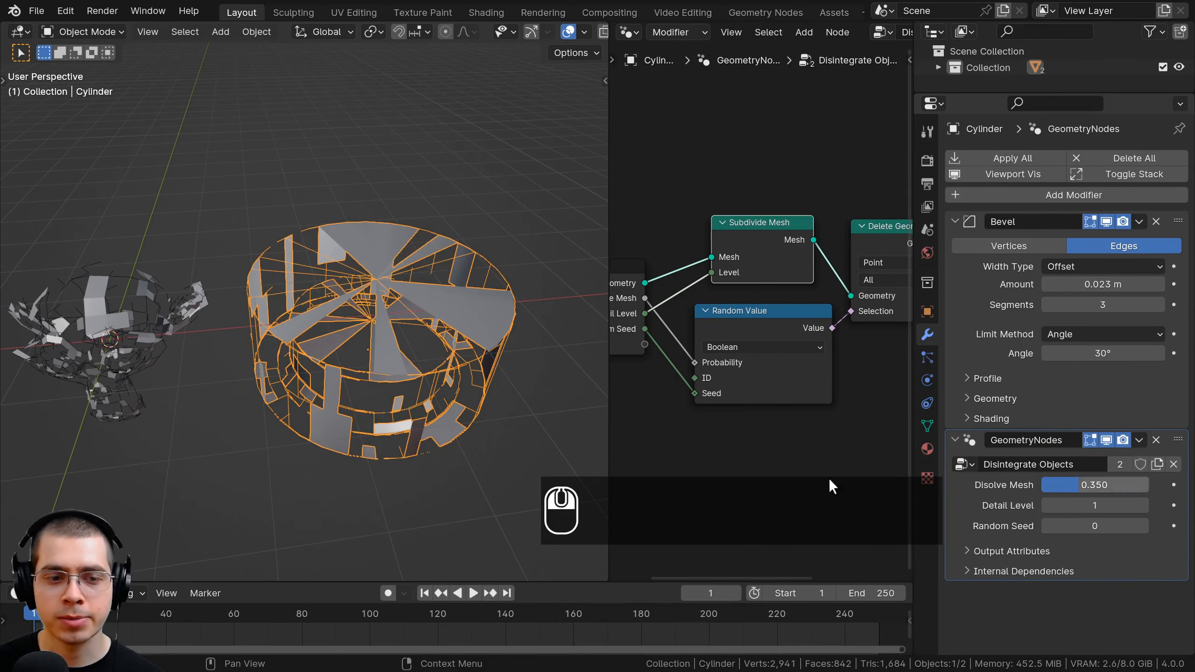
scroll(379, 406, "up", 2)
middle_click_drag(396, 454, 332, 340)
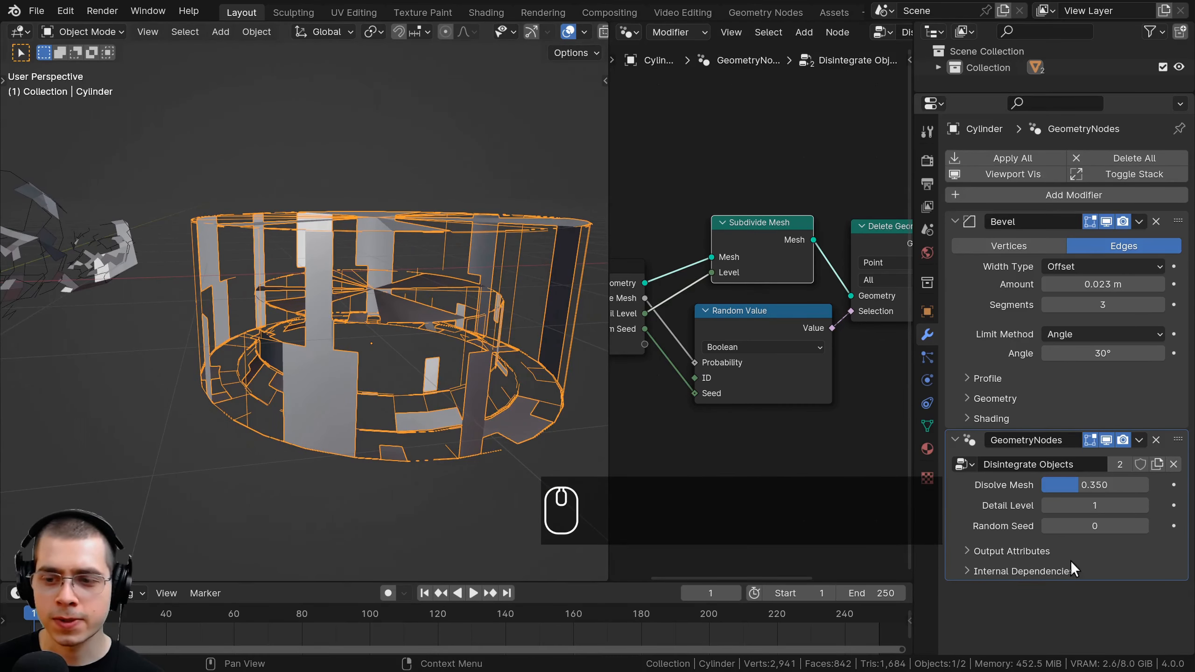
left_click(1143, 503)
left_click(1143, 502)
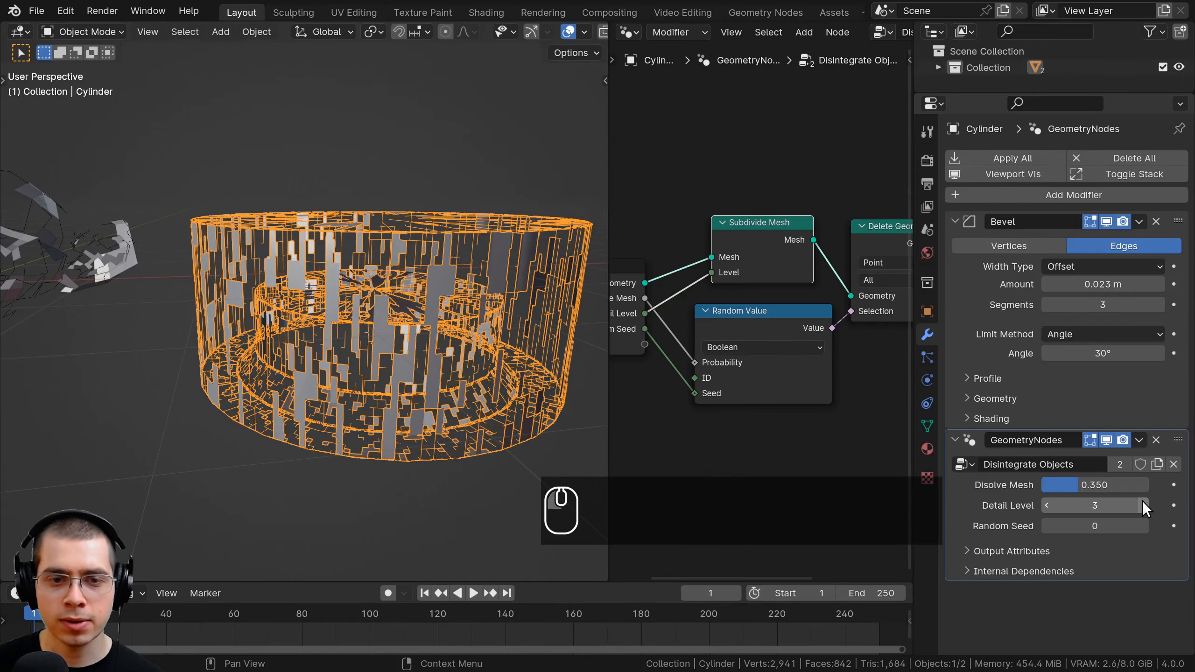
left_click(1143, 502)
Step: Deselect the cylinder and lower its Disolve Mesh value to 0.000
middle_click_drag(335, 368, 426, 346)
key("a")
left_click_drag(1089, 482, 1038, 484)
middle_click_drag(387, 299, 343, 258)
scroll(343, 258, "up", 1)
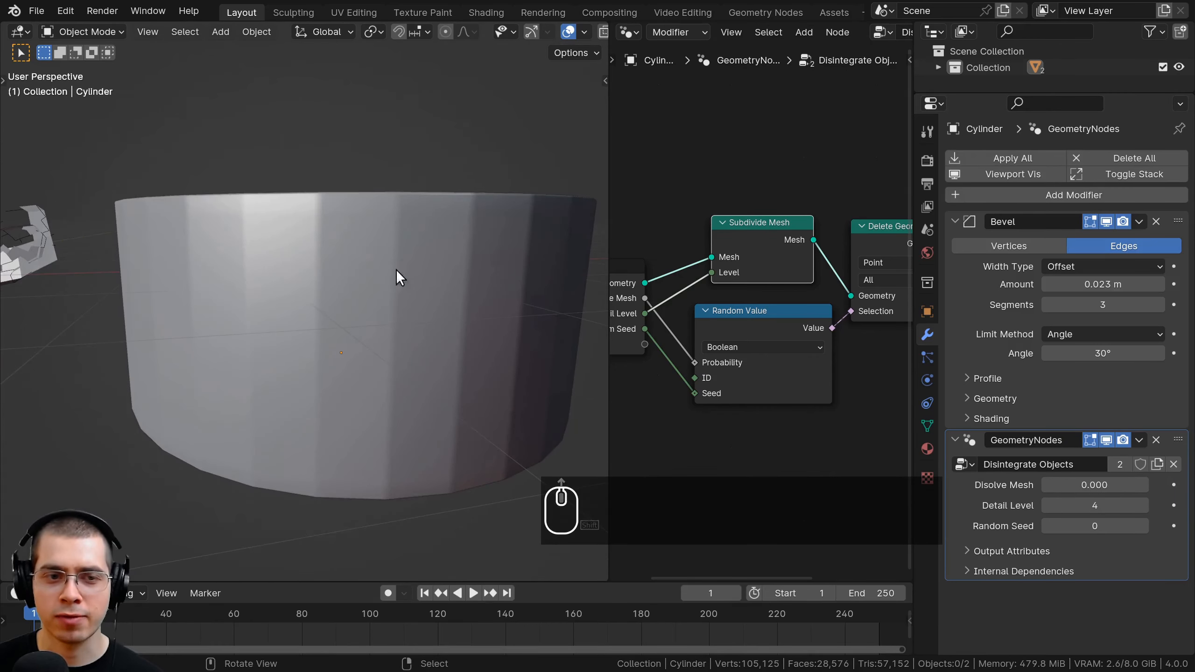
middle_click_drag(398, 350, 393, 303)
scroll(765, 237, "up", 6)
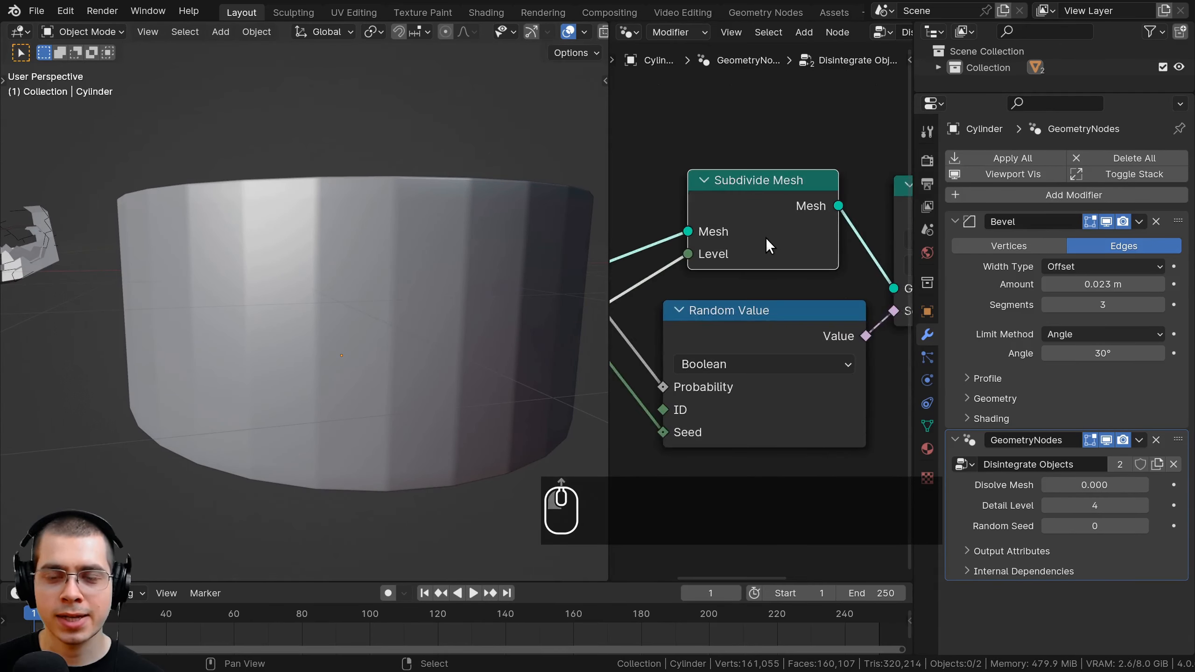
Step: Select the cylinder and examine the shading of its side and upper edge up close
key("g")
right_click(753, 245)
scroll(670, 223, "down", 1)
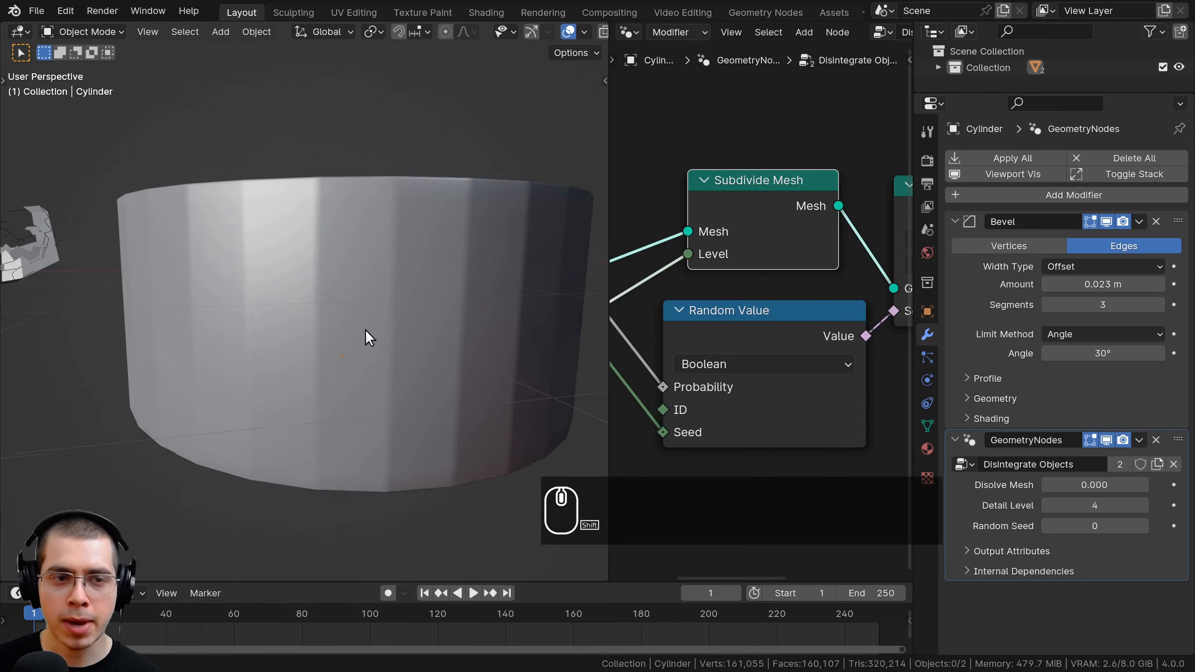
scroll(425, 185, "up", 2)
scroll(406, 244, "down", 3)
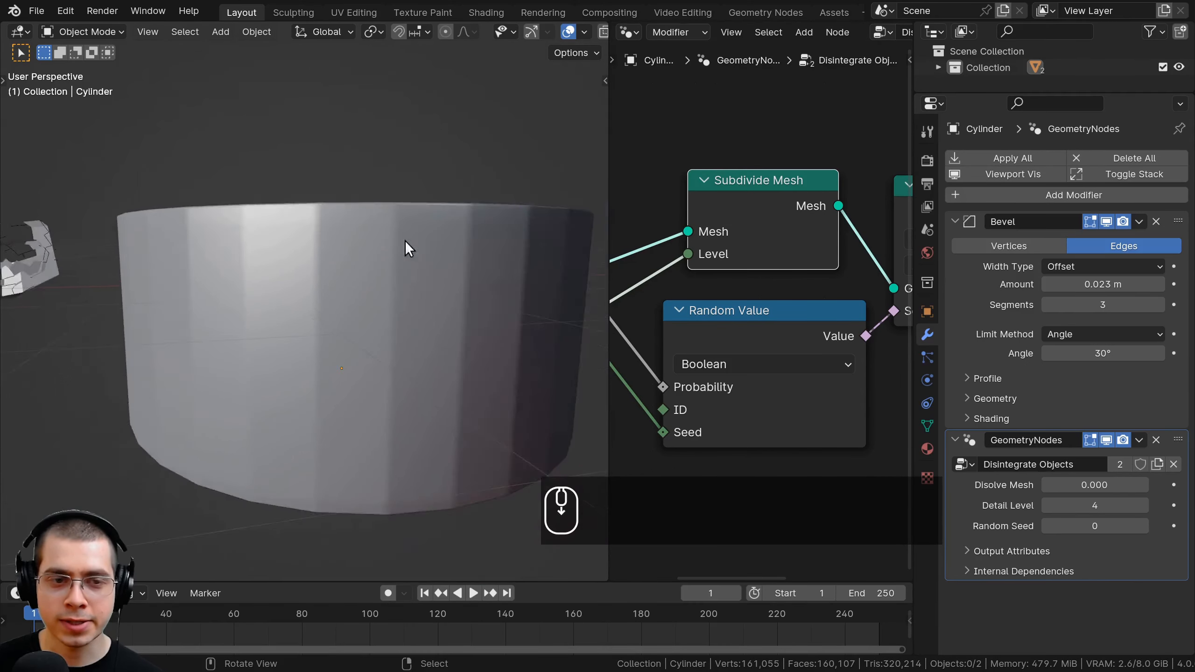
middle_click_drag(406, 244, 394, 301)
right_click(394, 301)
key("w")
left_click(329, 288)
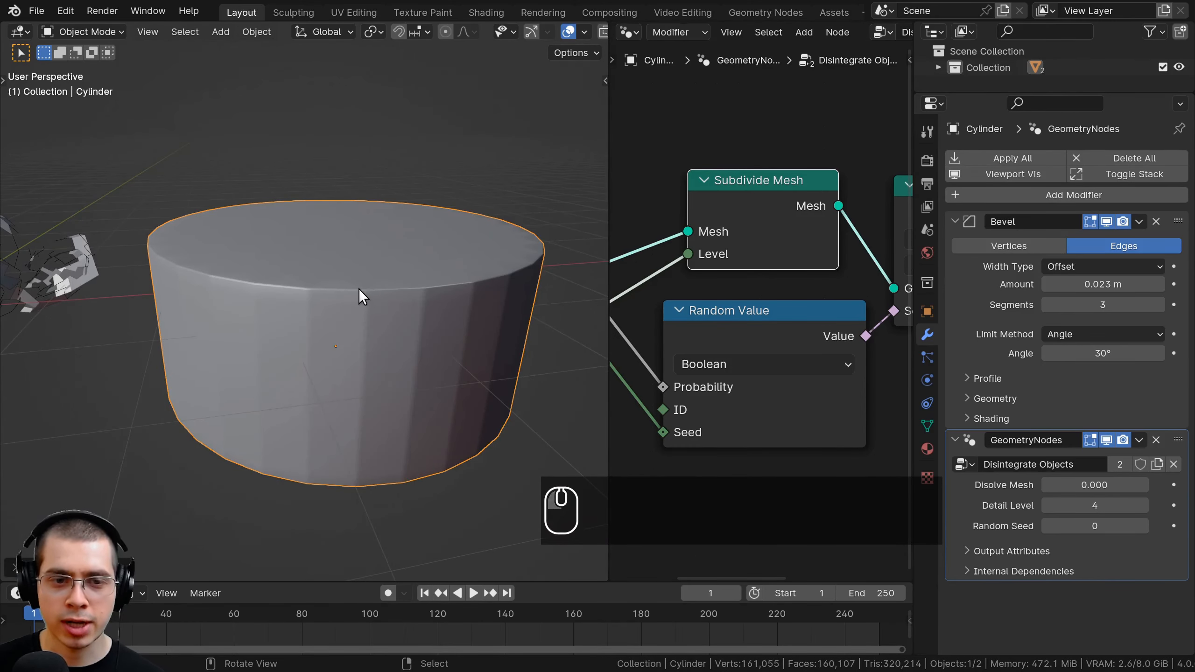
scroll(359, 282, "up", 4)
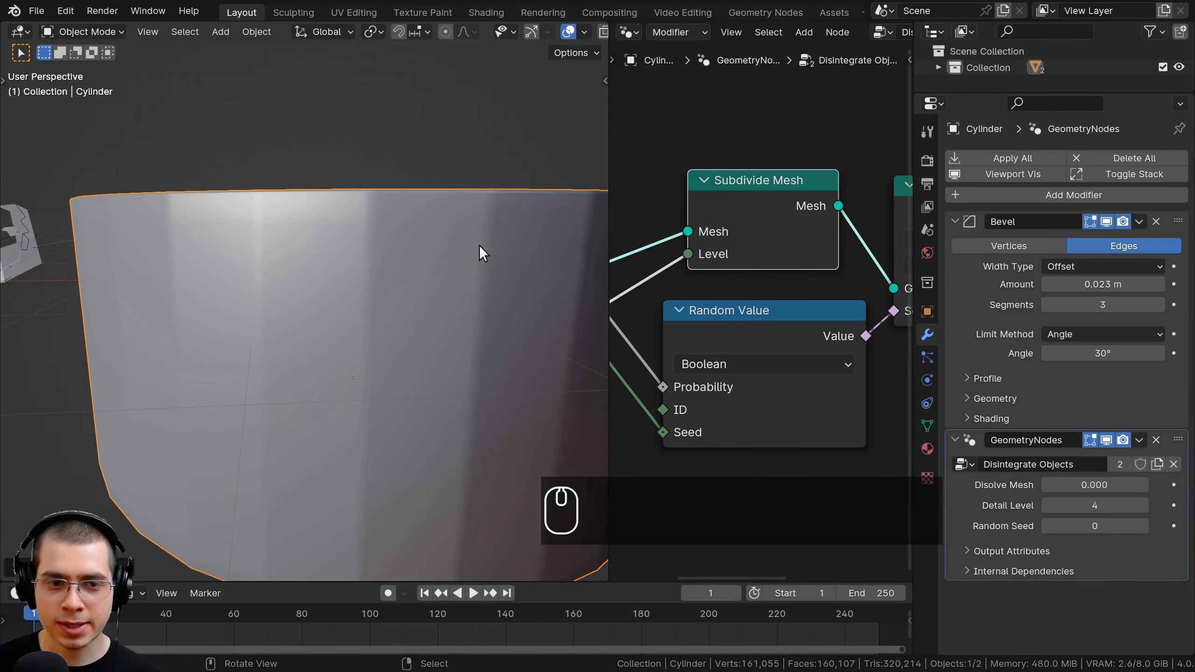
middle_click_drag(396, 233, 379, 200)
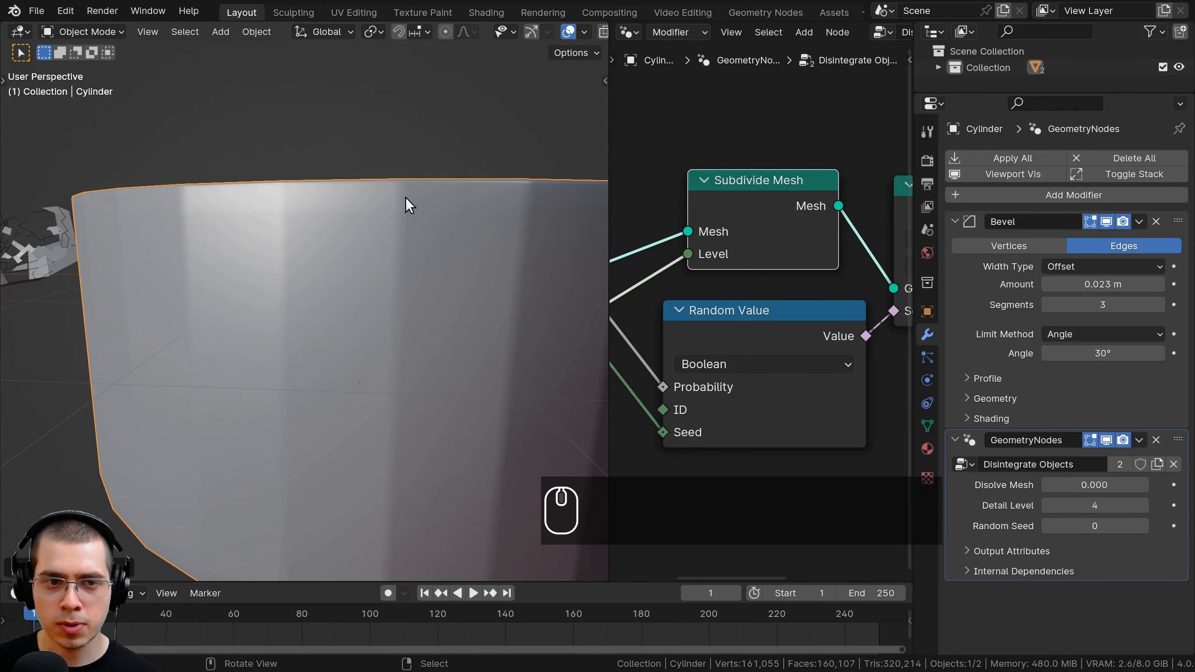
Step: Lower the cylinder's Detail Level to 0 and raise its Disolve Mesh value to about 0.246
left_click(1050, 506)
left_click(1051, 506)
left_click(1050, 506)
left_click(1050, 507)
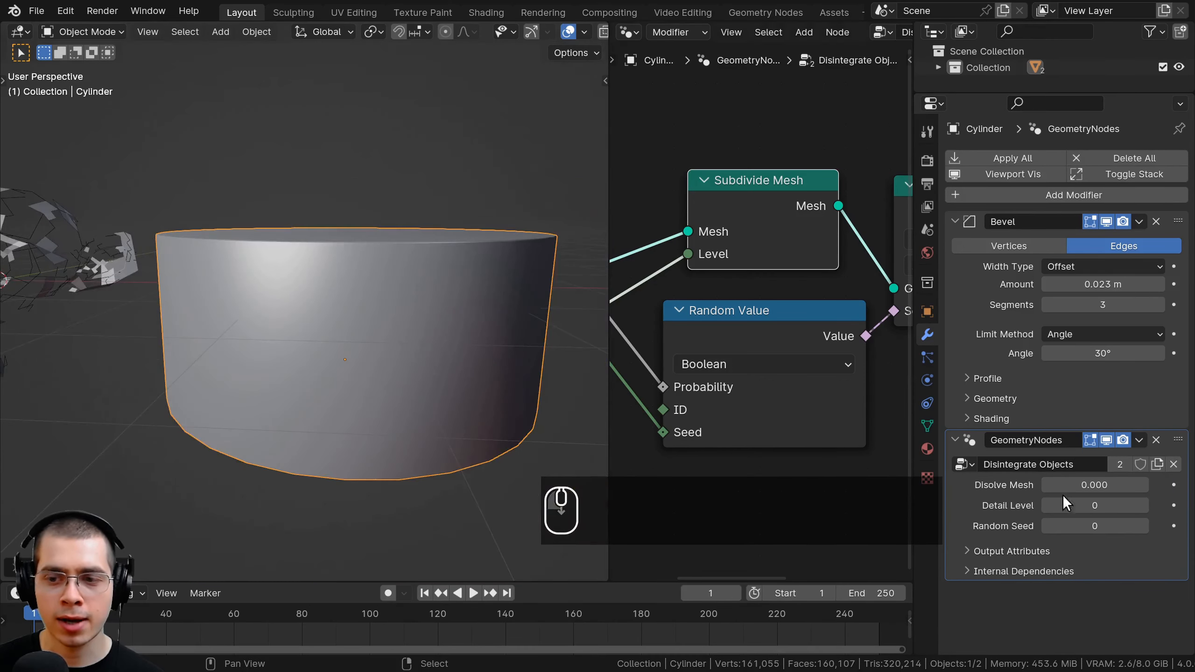
left_click_drag(1091, 485, 1117, 485)
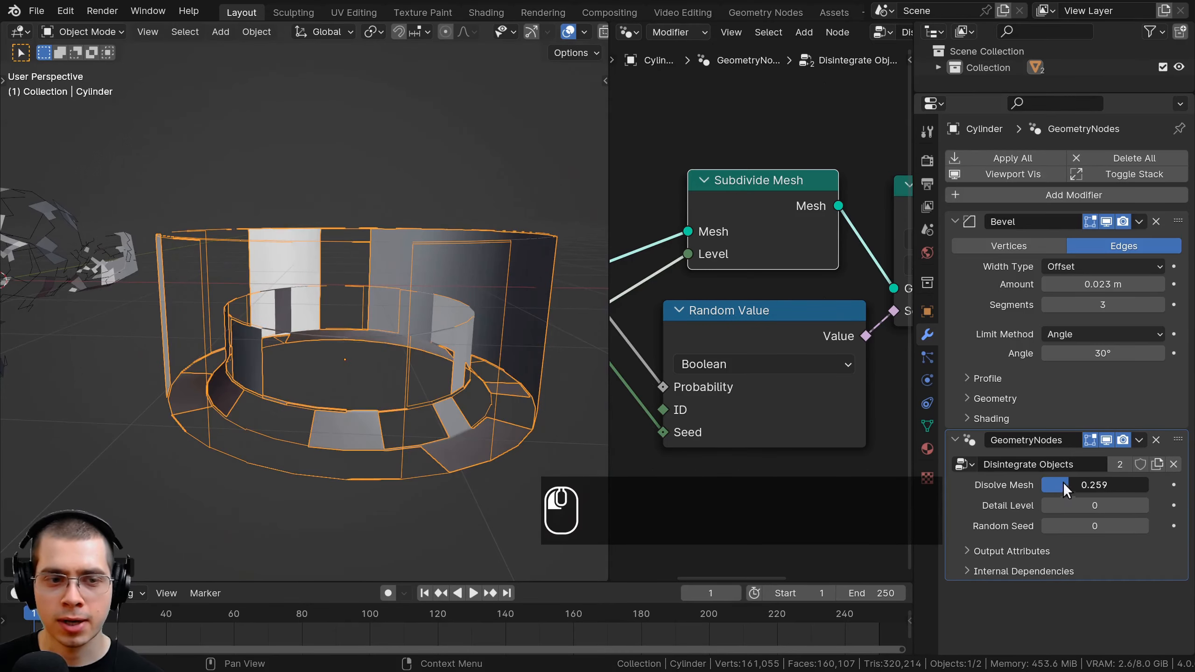
middle_click_drag(321, 400, 452, 329)
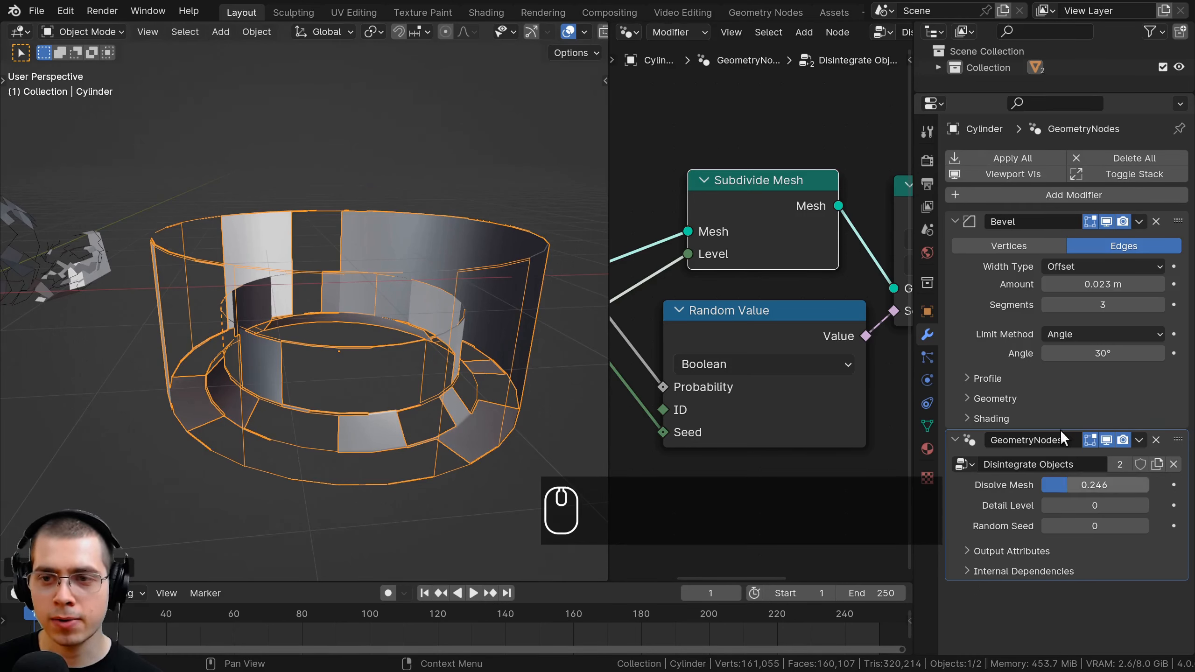
Step: Add a Subdivision Surface modifier to the cylinder below its GeometryNodes modifier
left_click(1017, 193)
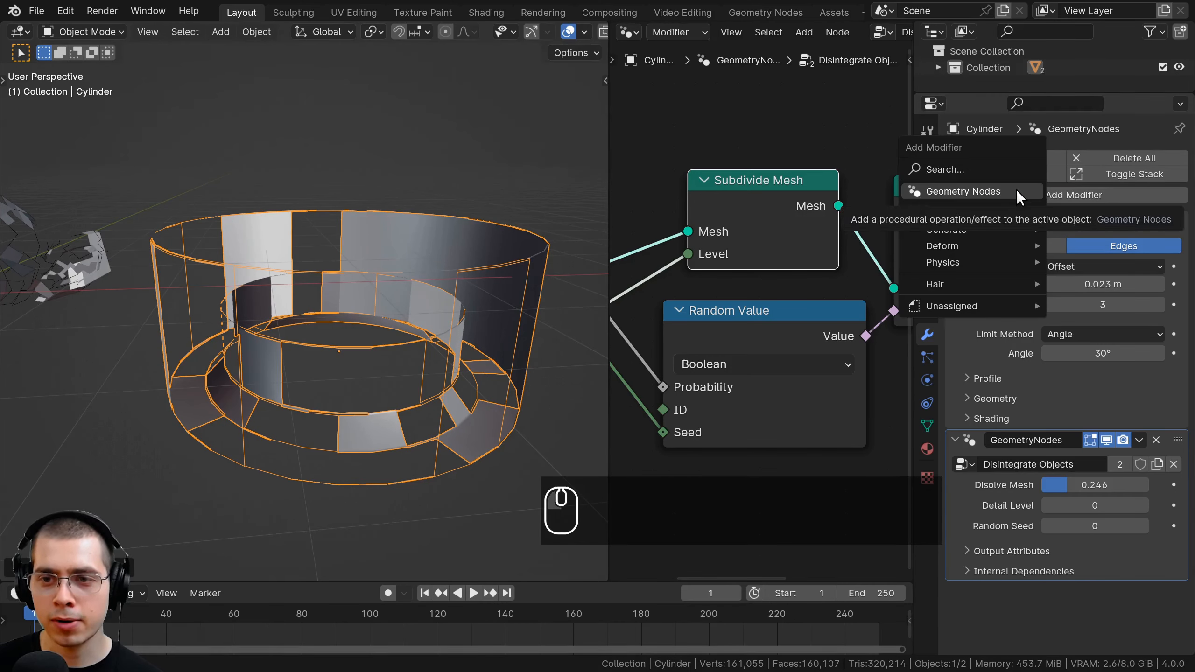
left_click(987, 168)
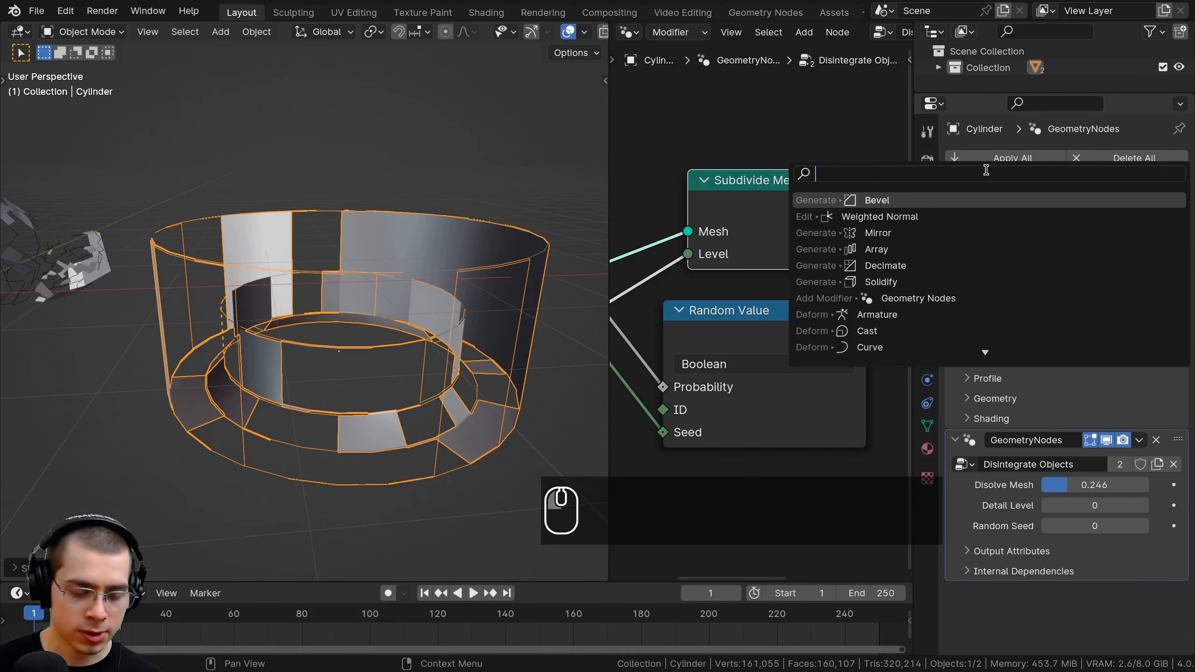
type("sub")
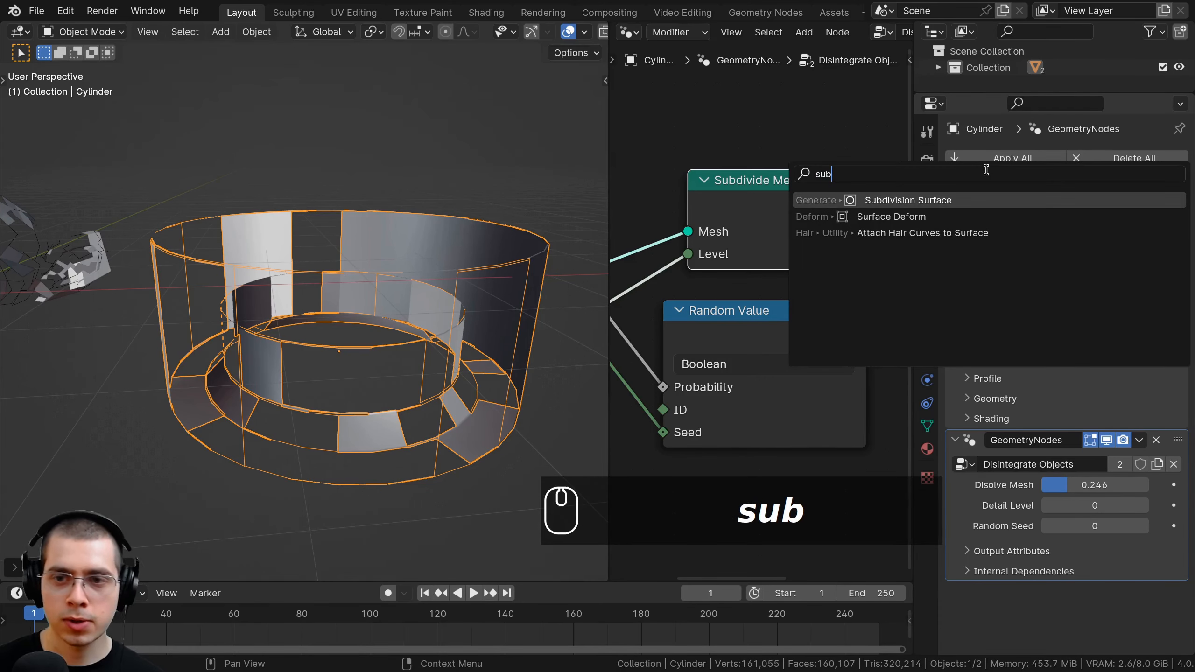
left_click(879, 203)
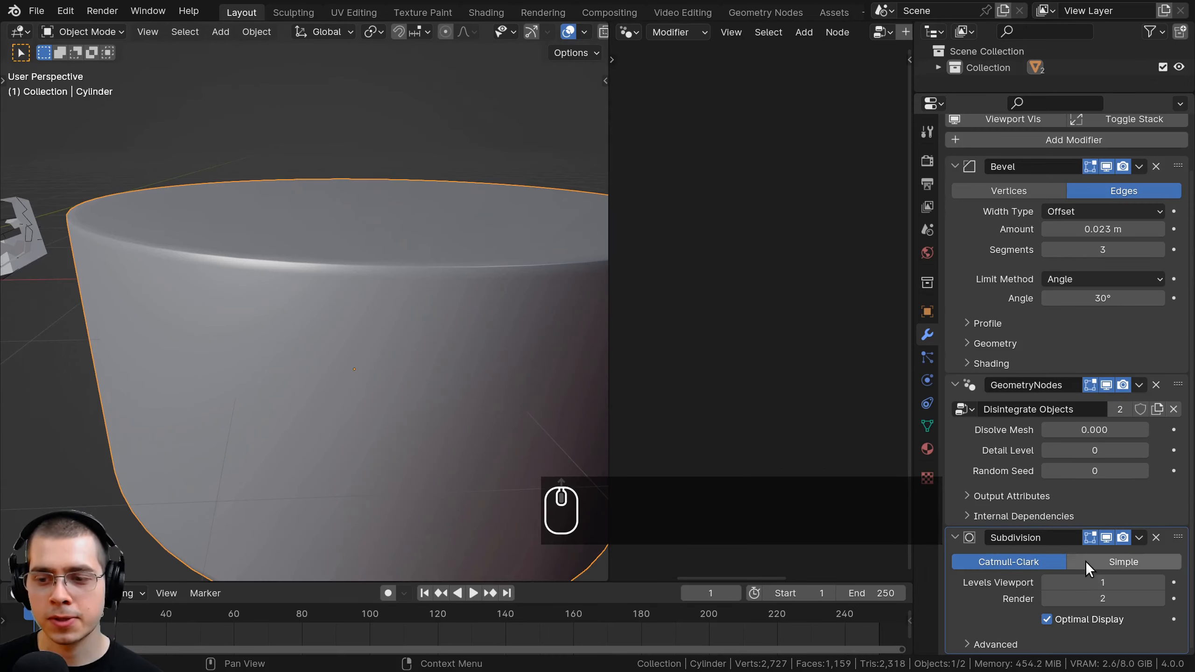
Step: Set the cylinder's Disolve Mesh to about 0.190, deselect it and examine the shape of its remaining faces up close
left_click(1078, 430)
left_click_drag(1077, 430, 1098, 430)
scroll(527, 362, "down", 2)
middle_click_drag(513, 359, 482, 333)
scroll(482, 333, "up", 6)
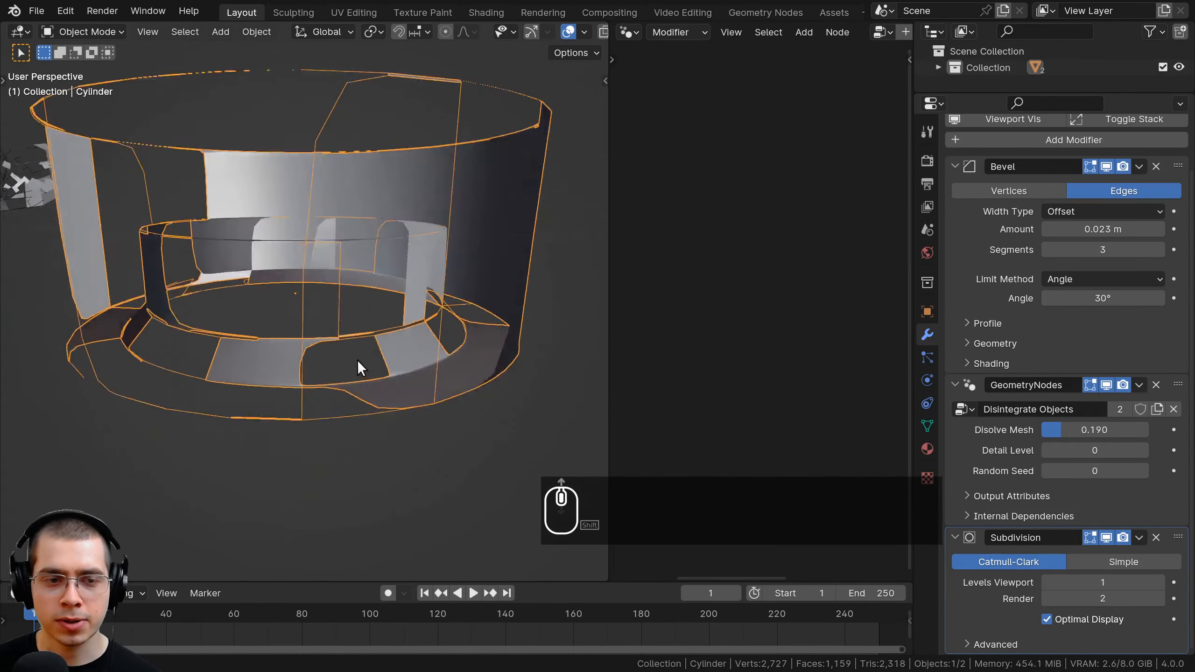
key("alt+a")
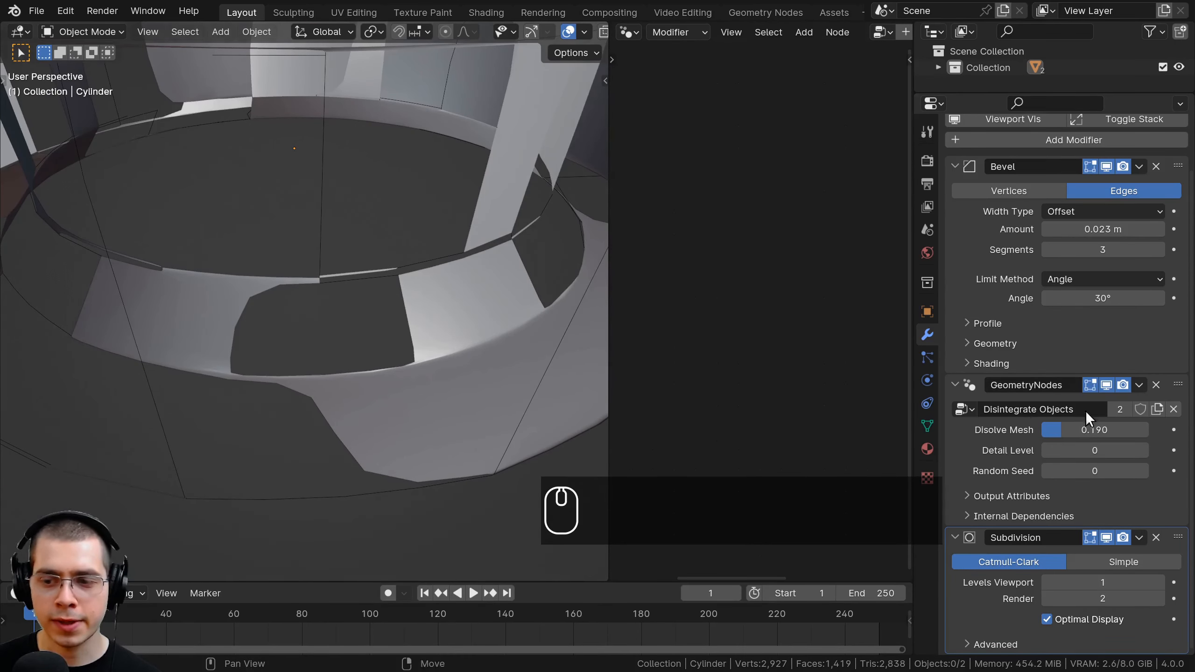
scroll(466, 330, "down", 2)
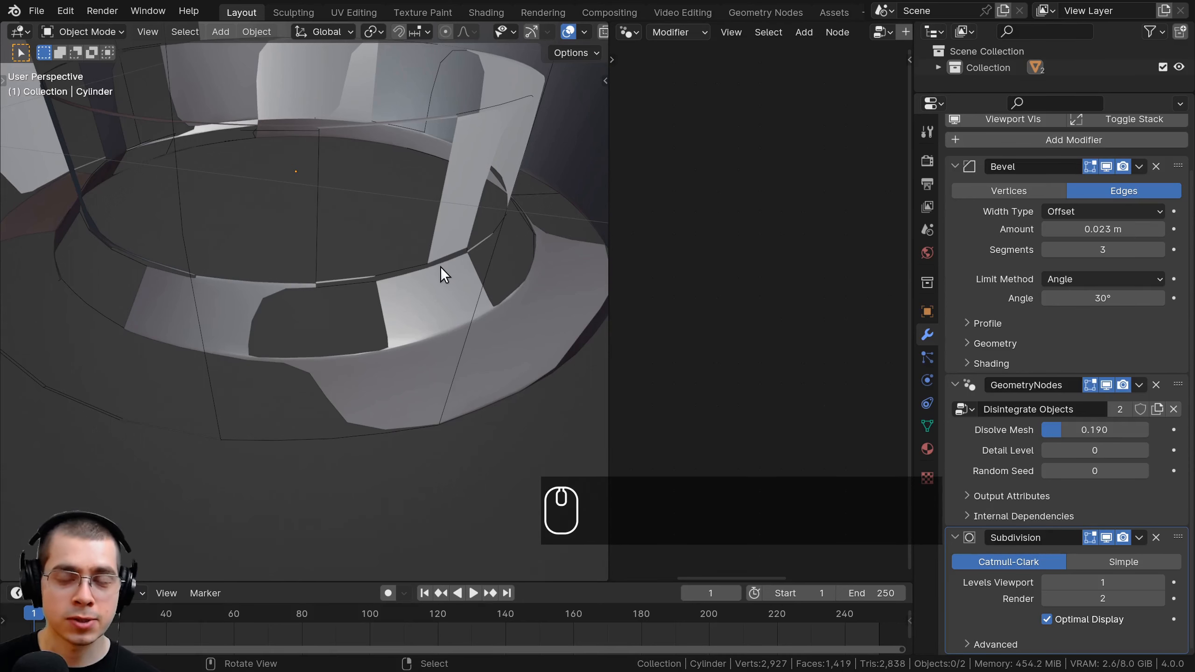
middle_click_drag(441, 267, 440, 280)
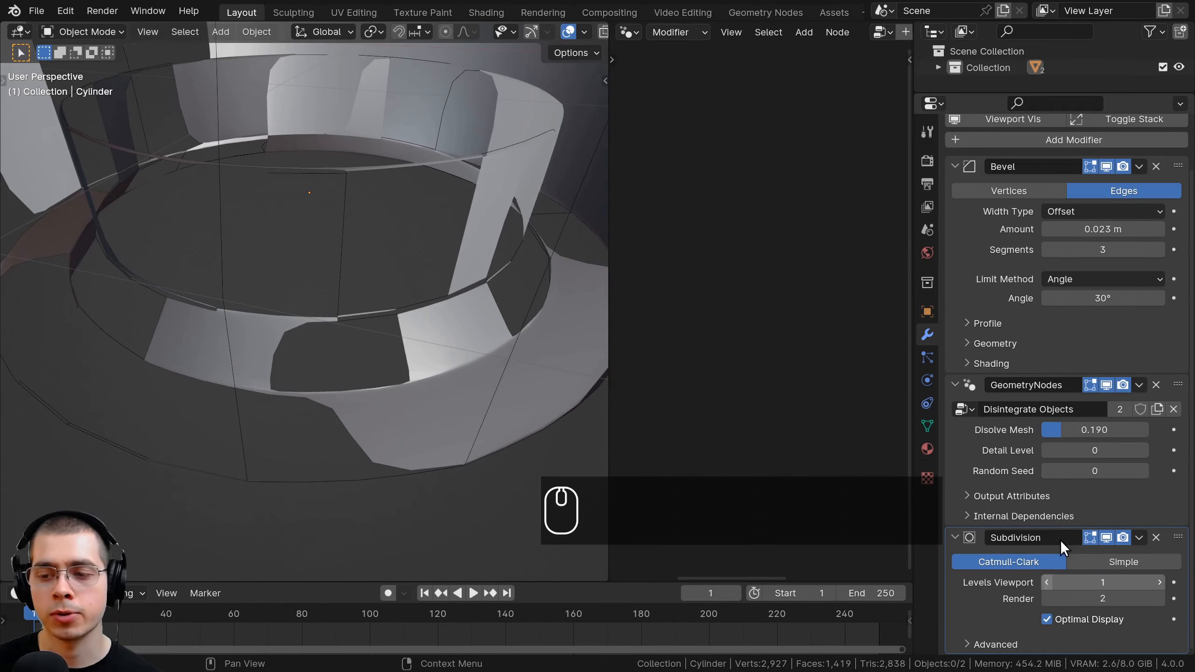
scroll(1035, 531, "down", 2)
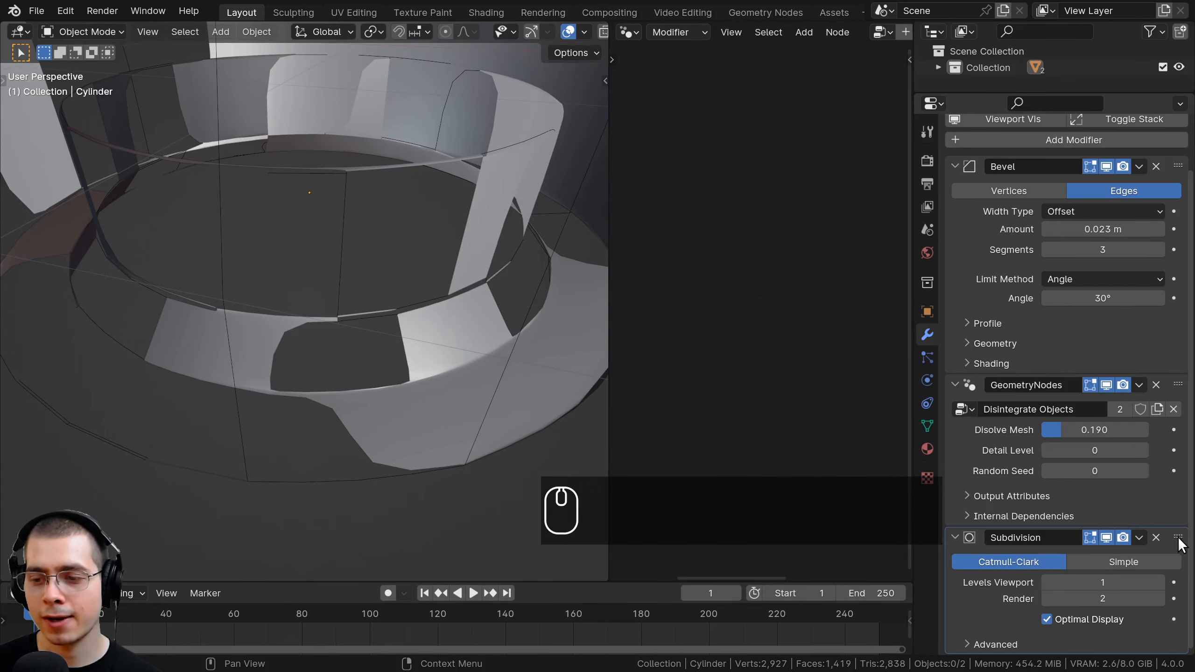
Step: Move the cylinder's Subdivision modifier between Bevel and GeometryNodes, with viewport and render levels of 3
left_click_drag(1178, 539, 1182, 392)
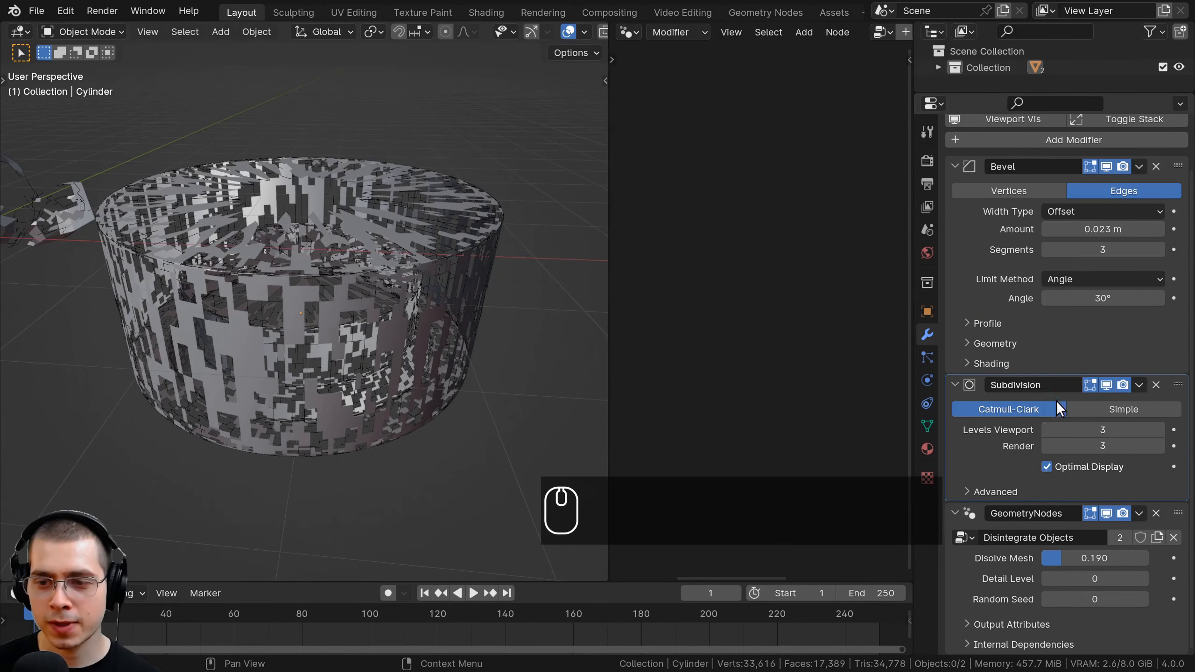
middle_click_drag(418, 249, 394, 268)
scroll(419, 250, "up", 1)
Step: Lower the cylinder's Disolve Mesh to 0.000 and examine the shading of its surface
left_click_drag(1104, 559, 1064, 558)
mouse_move(294, 343)
middle_mouse_down()
mouse_move(285, 232)
mouse_move(282, 325)
middle_mouse_up()
scroll(436, 170, "up", 1)
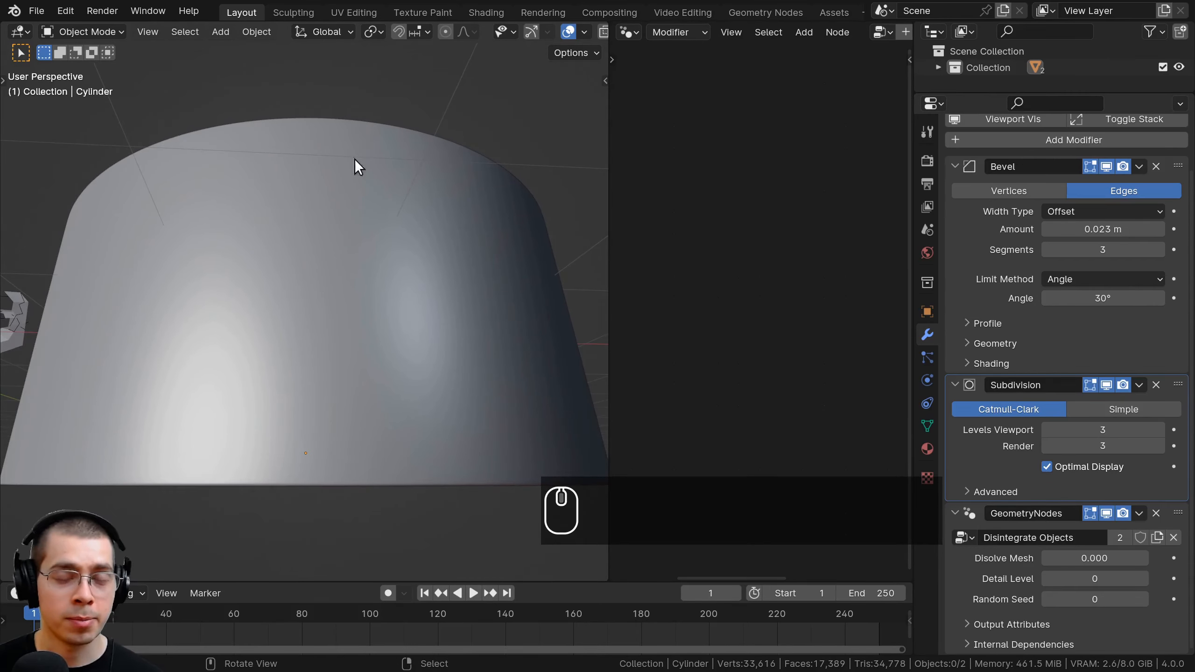
mouse_move(1063, 563)
left_mouse_down()
mouse_move(1139, 558)
mouse_move(1075, 558)
left_mouse_up()
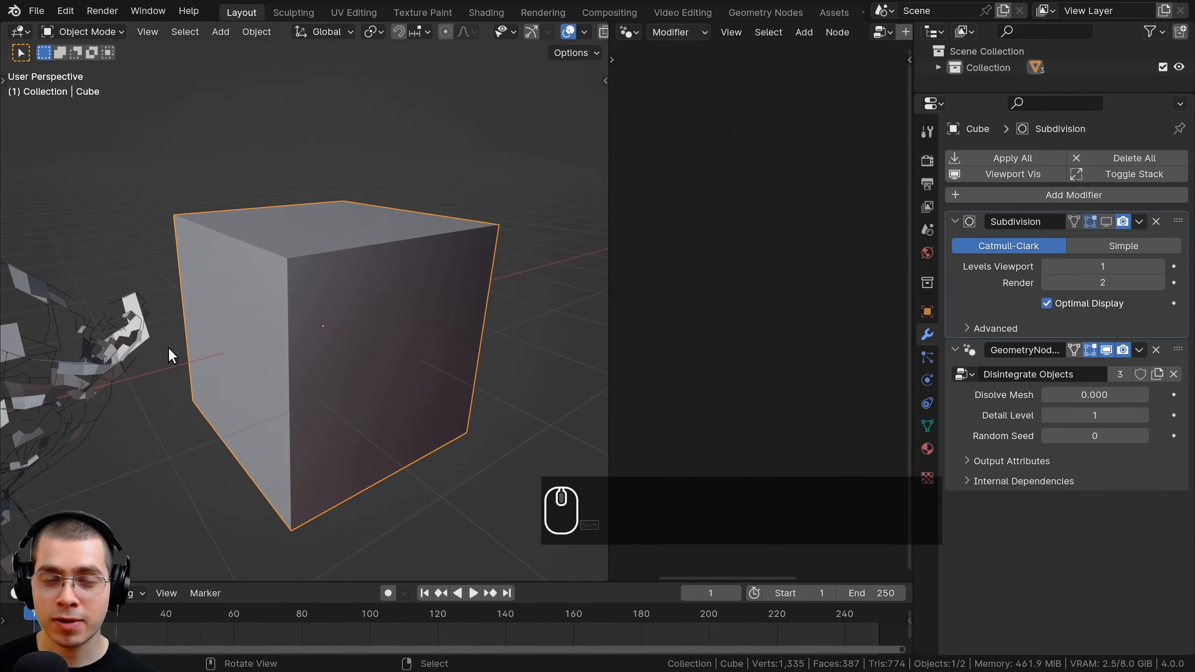
Step: Enable the cube's Subdivision modifier in the viewport and set its viewport and render levels to 2
left_click(1050, 284)
left_click(1107, 222)
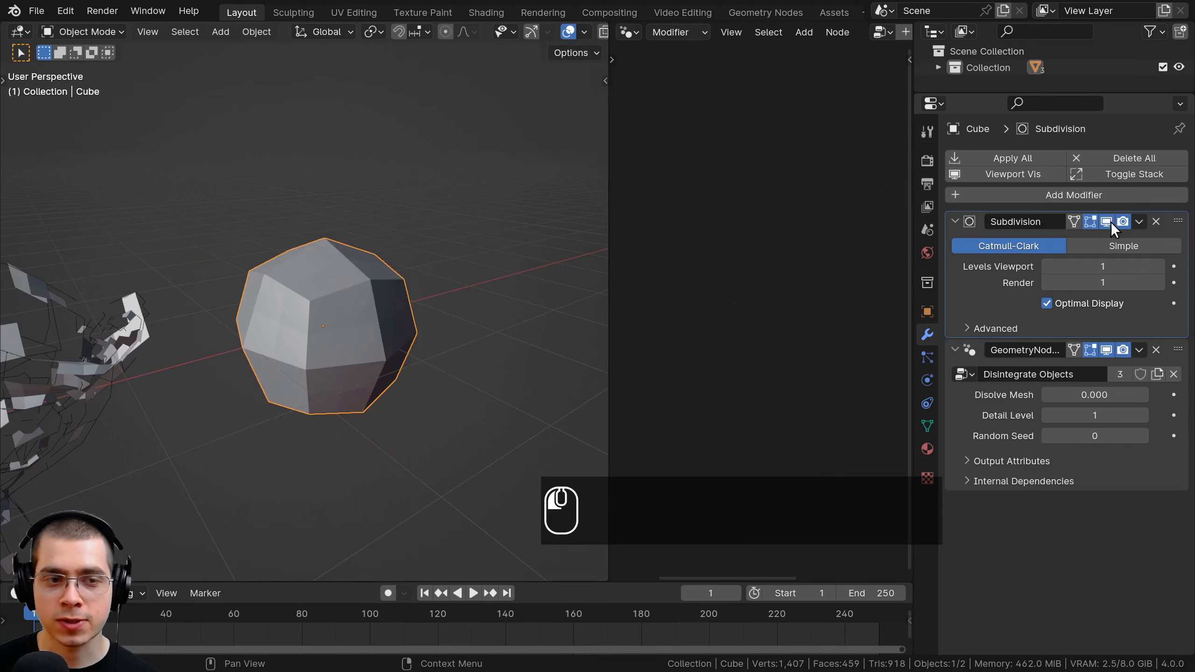
middle_click_drag(518, 226, 253, 223)
mouse_move(487, 290)
middle_mouse_down()
mouse_move(476, 284)
mouse_move(503, 286)
middle_mouse_up()
left_click(1158, 267)
left_click(1160, 282)
left_click_drag(1077, 395, 1038, 392)
middle_click_drag(361, 237, 363, 229, "shift")
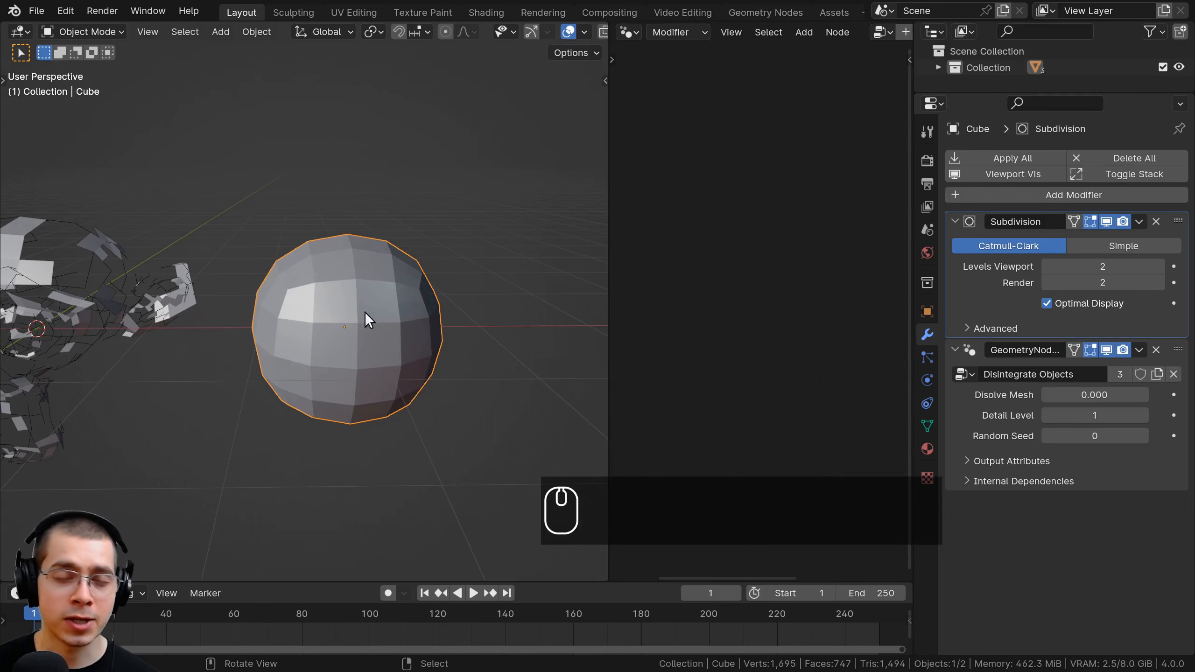
middle_click_drag(366, 318, 385, 207)
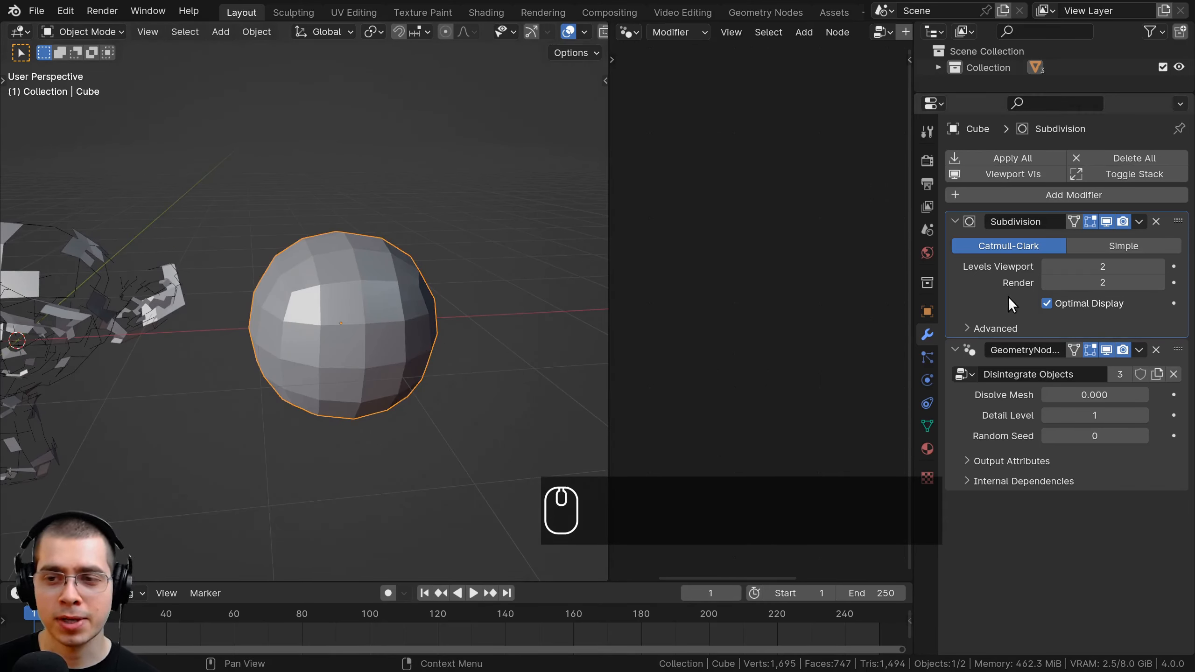
Step: Switch the cube's Subdivision to Simple and set its viewport and render levels to 3, keeping Disolve Mesh at 0.000
left_click(1115, 241)
middle_click_drag(602, 278, 306, 246)
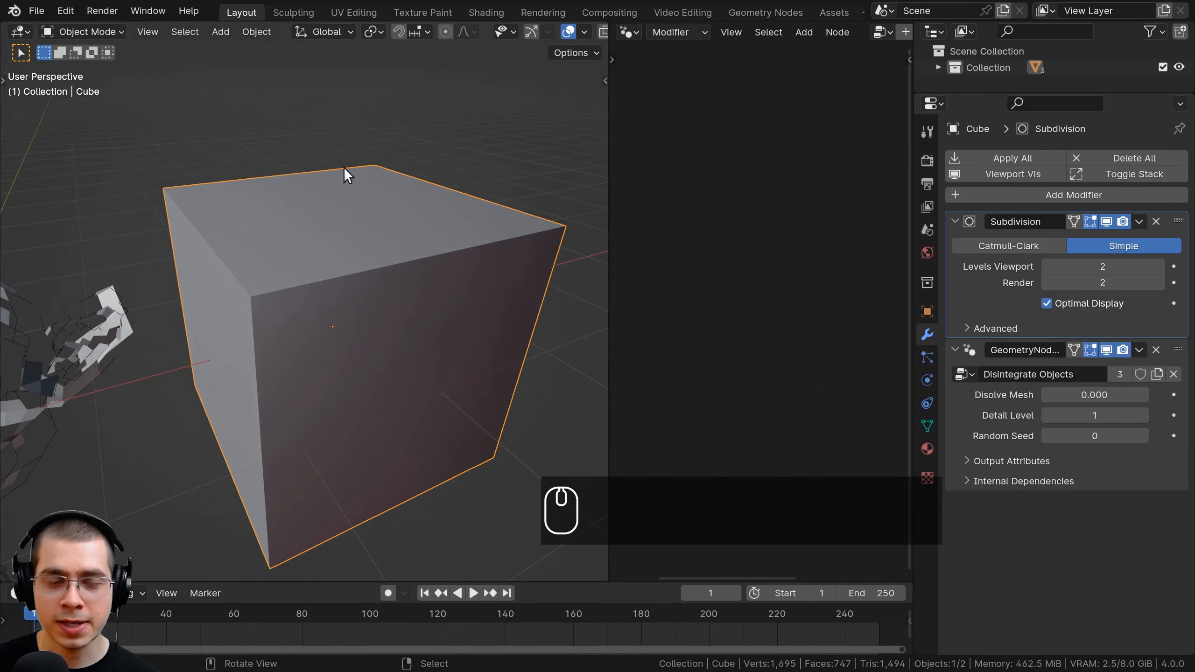
middle_click_drag(418, 322, 420, 295)
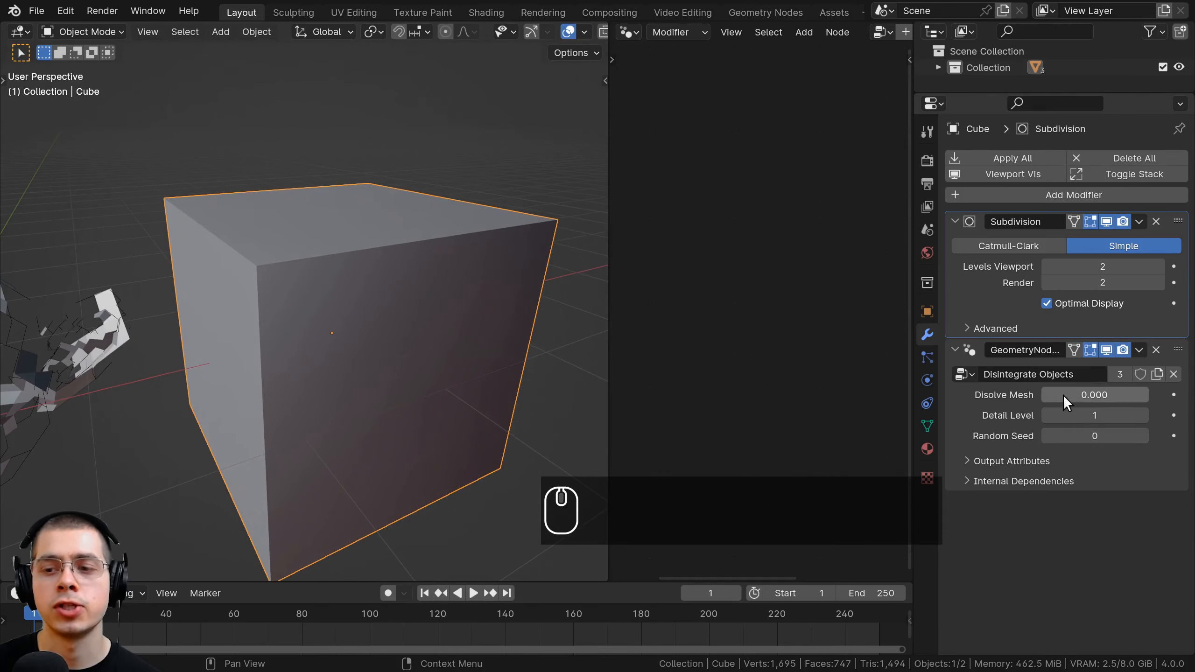
mouse_move(1062, 395)
left_mouse_down()
mouse_move(1082, 395)
mouse_move(1054, 395)
left_mouse_up()
left_click_drag(1135, 273, 1152, 299)
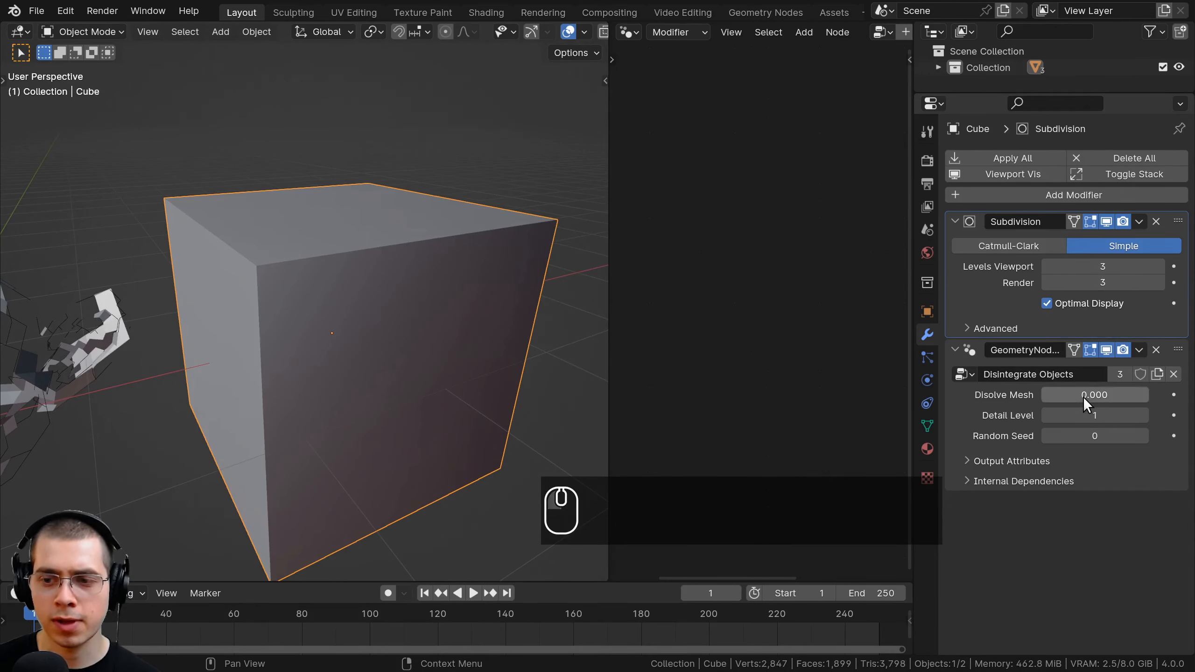
left_click_drag(1083, 395, 1054, 395)
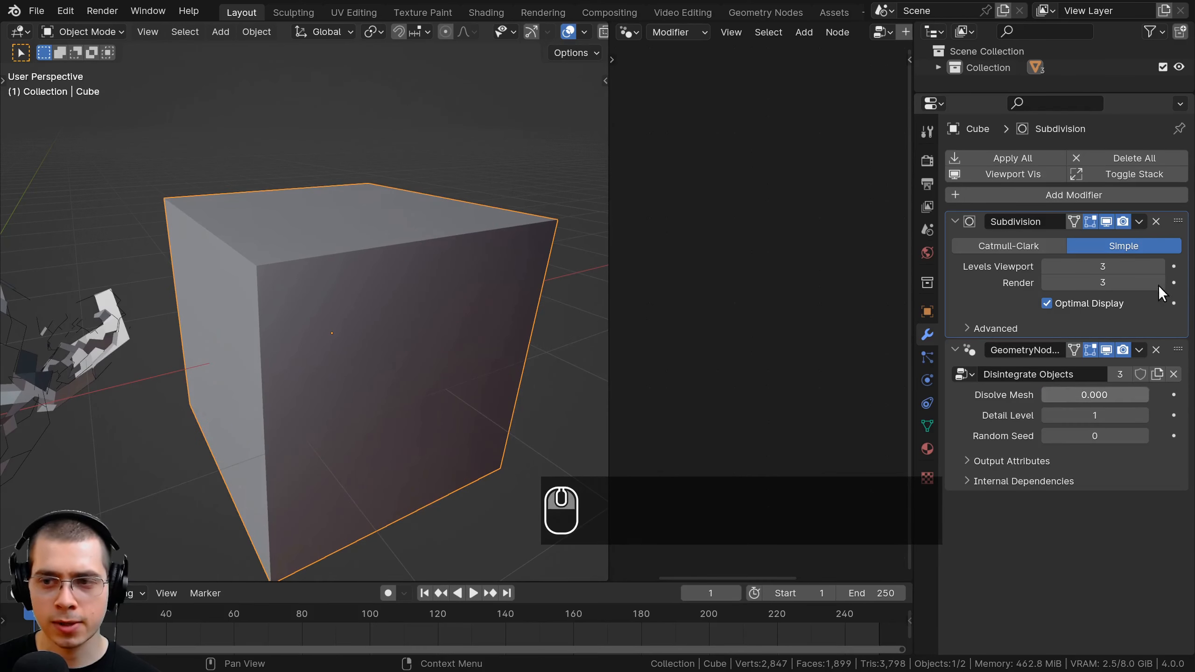
Step: Remove the cube's Subdivision modifier and raise its Detail Level to 4
left_click(1155, 222)
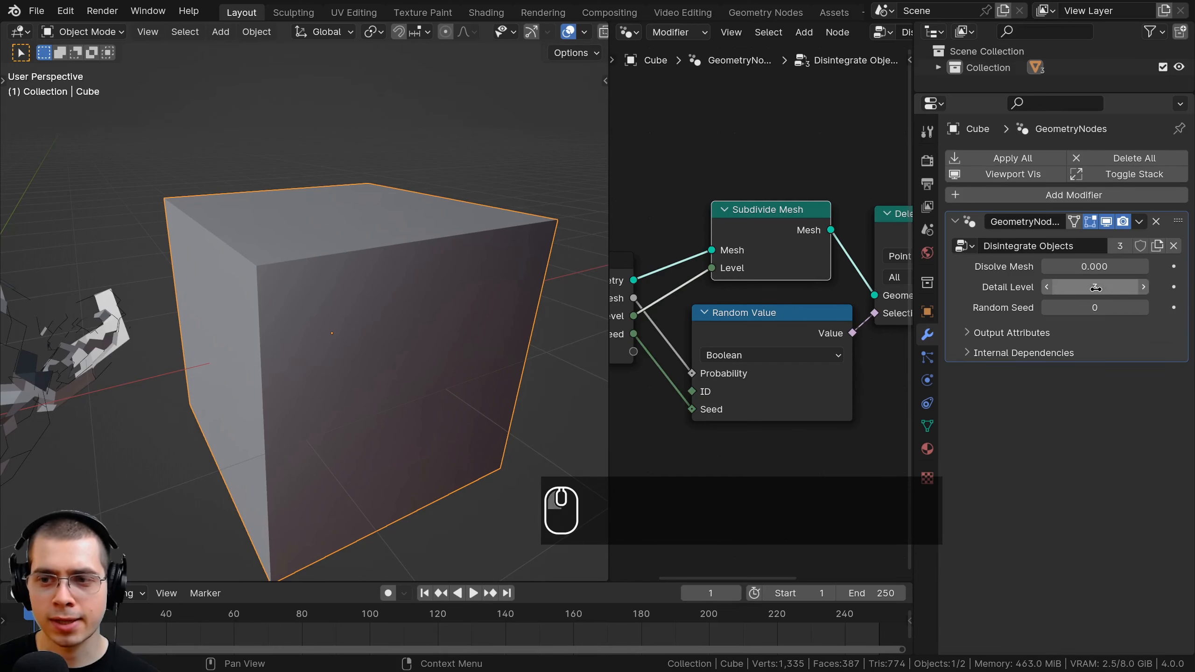
left_click(1144, 286)
Step: Raise the cube's Disolve Mesh to about 0.297, deselect it and try a Detail Level of 5
left_click_drag(1129, 267, 1161, 266)
key("a")
scroll(240, 283, "down", 2)
middle_click_drag(240, 282, 285, 265)
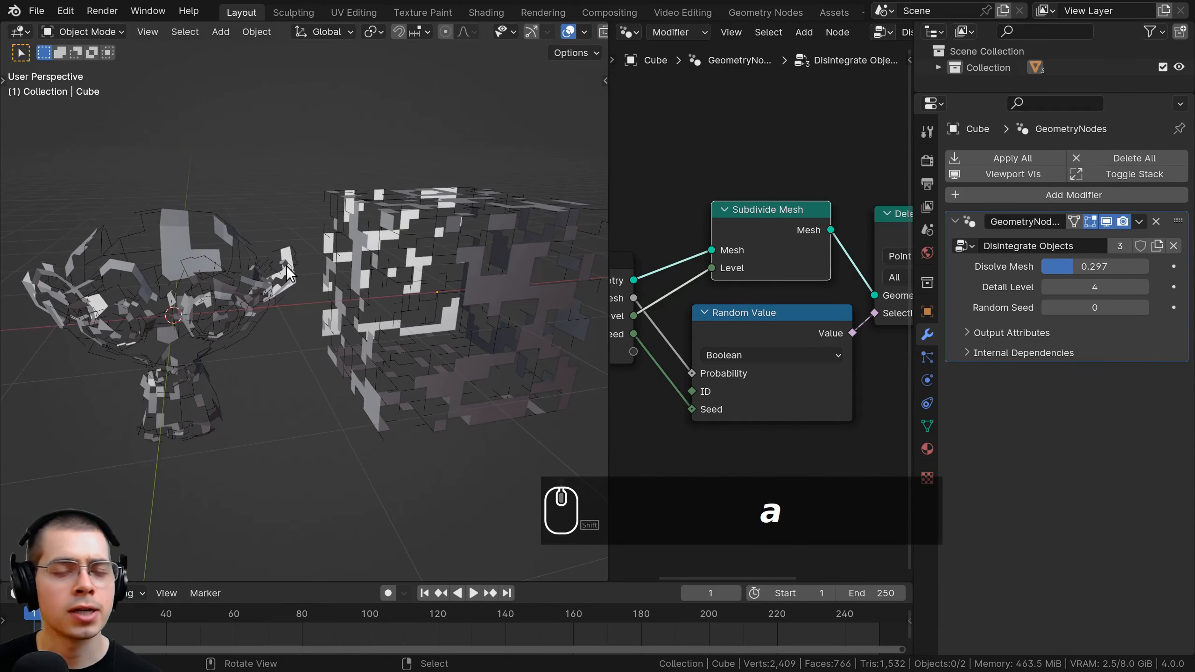
middle_click_drag(539, 249, 532, 250, "shift")
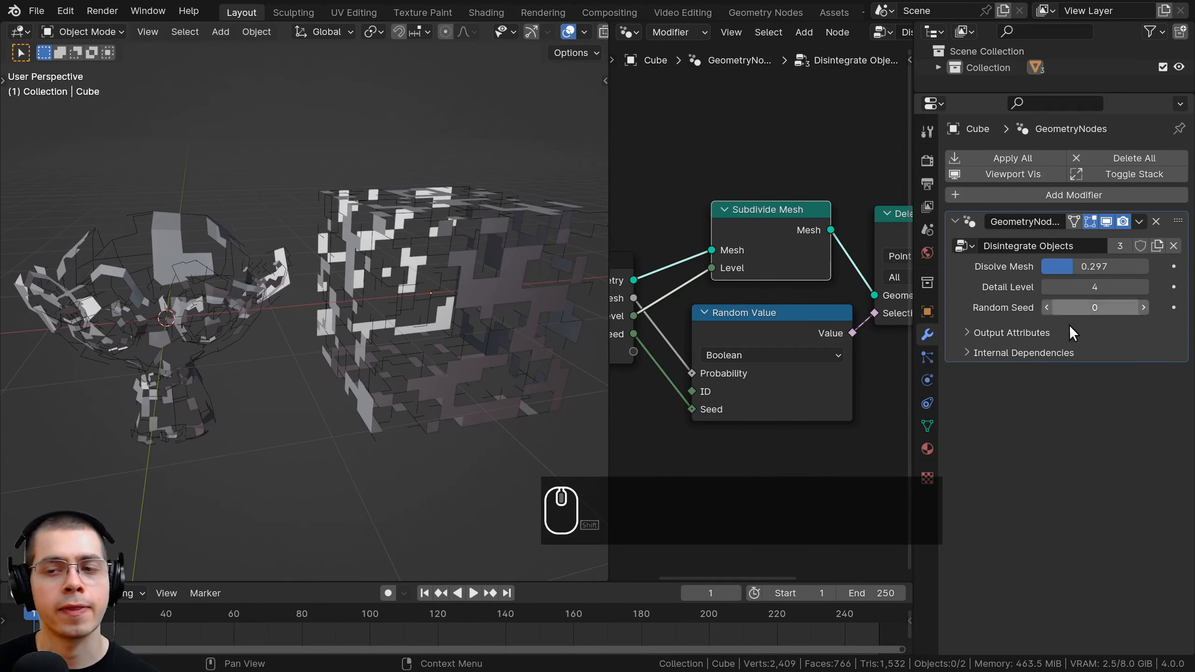
left_click(1145, 287)
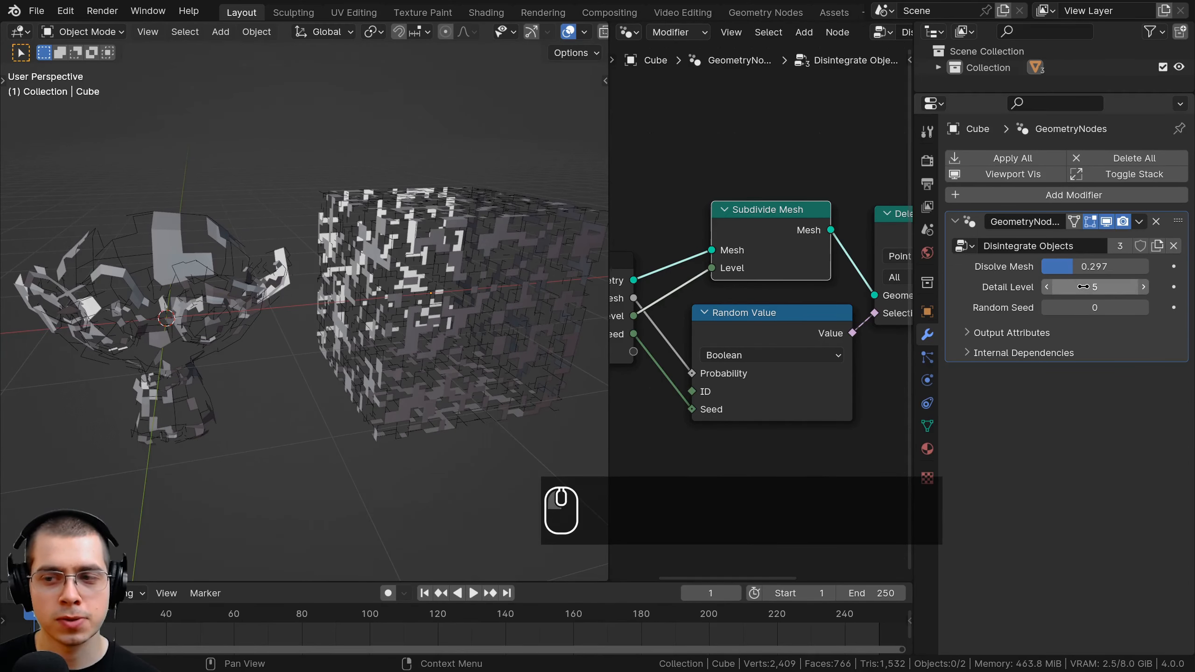
left_click_drag(1083, 287, 1055, 287)
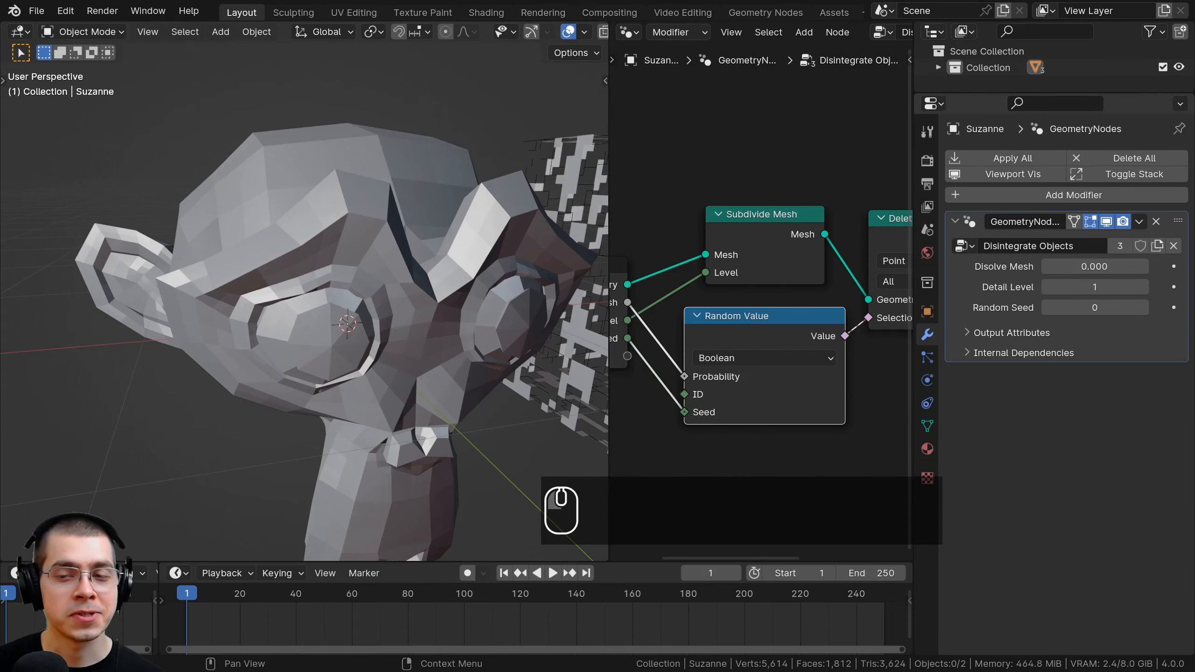
Step: Keyframe Suzanne's Disolve Mesh value of 0.000 at frame 40
mouse_move(1078, 267)
left_mouse_down()
mouse_move(1106, 266)
mouse_move(1072, 266)
left_mouse_up()
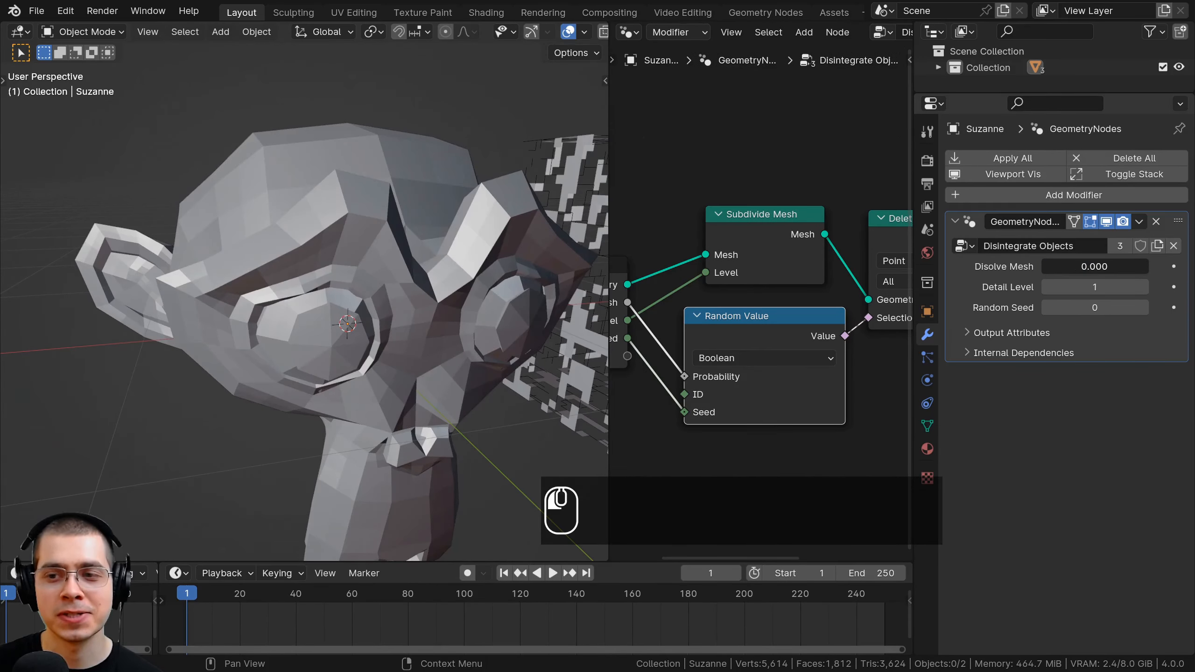
left_click_drag(191, 592, 296, 596)
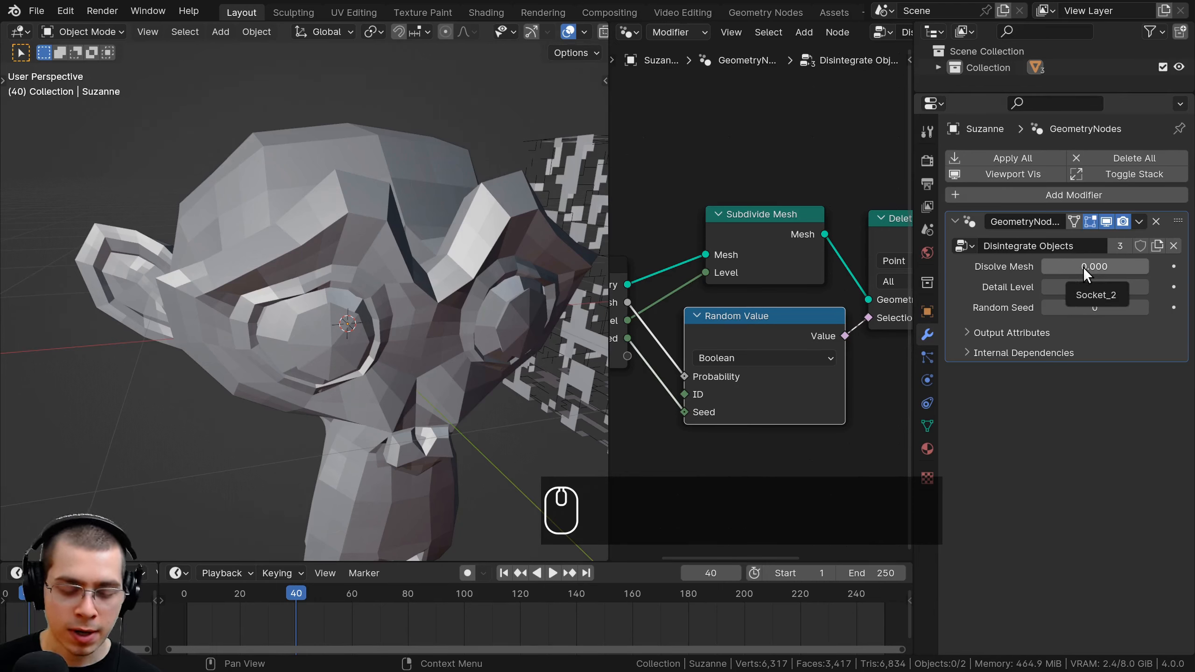
key("i")
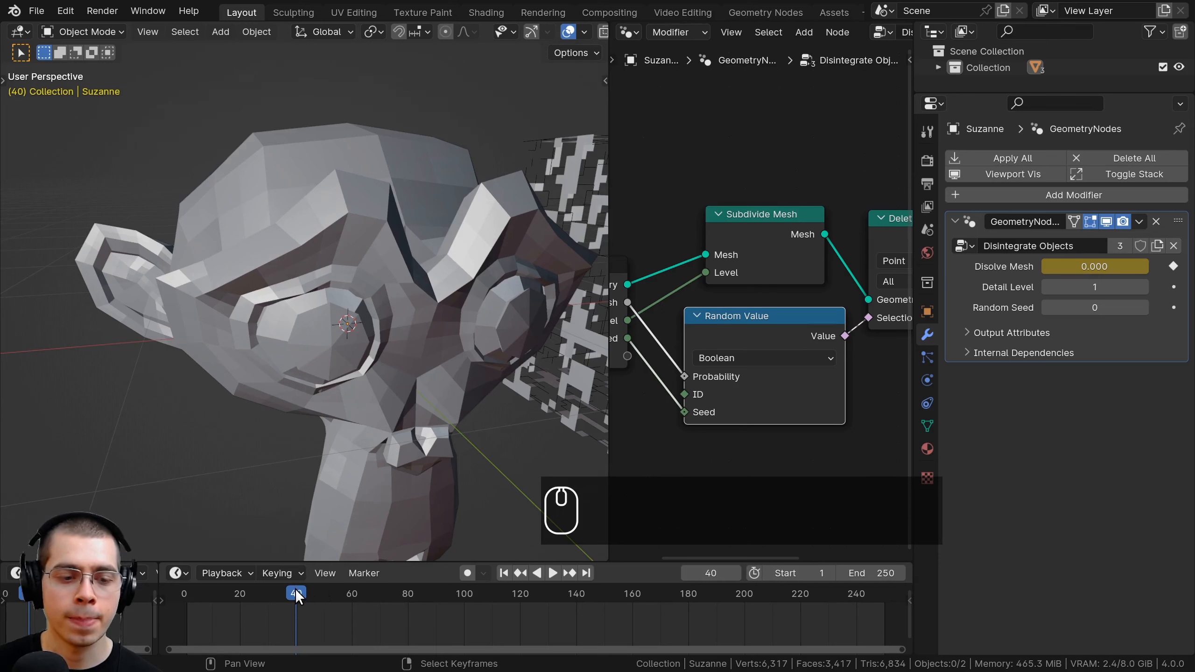
Step: Keyframe Suzanne's Disolve Mesh value of 1.000 at frame 120 and scrub back to frame 62 to preview the disintegration
key("space")
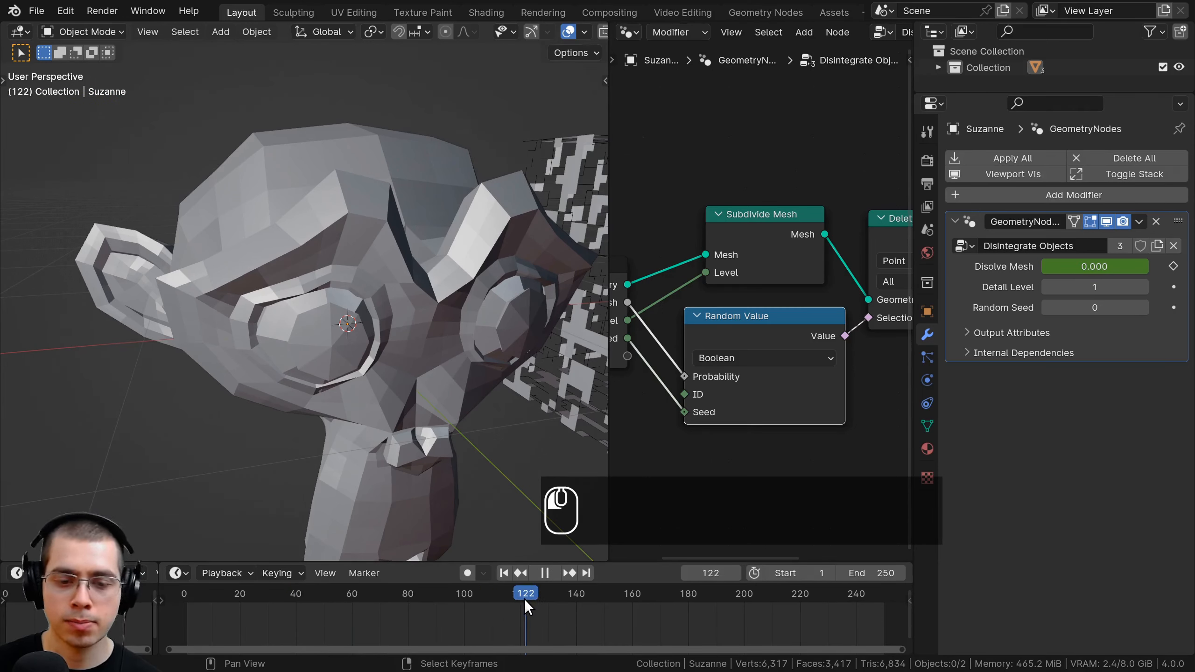
left_click_drag(525, 599, 520, 600)
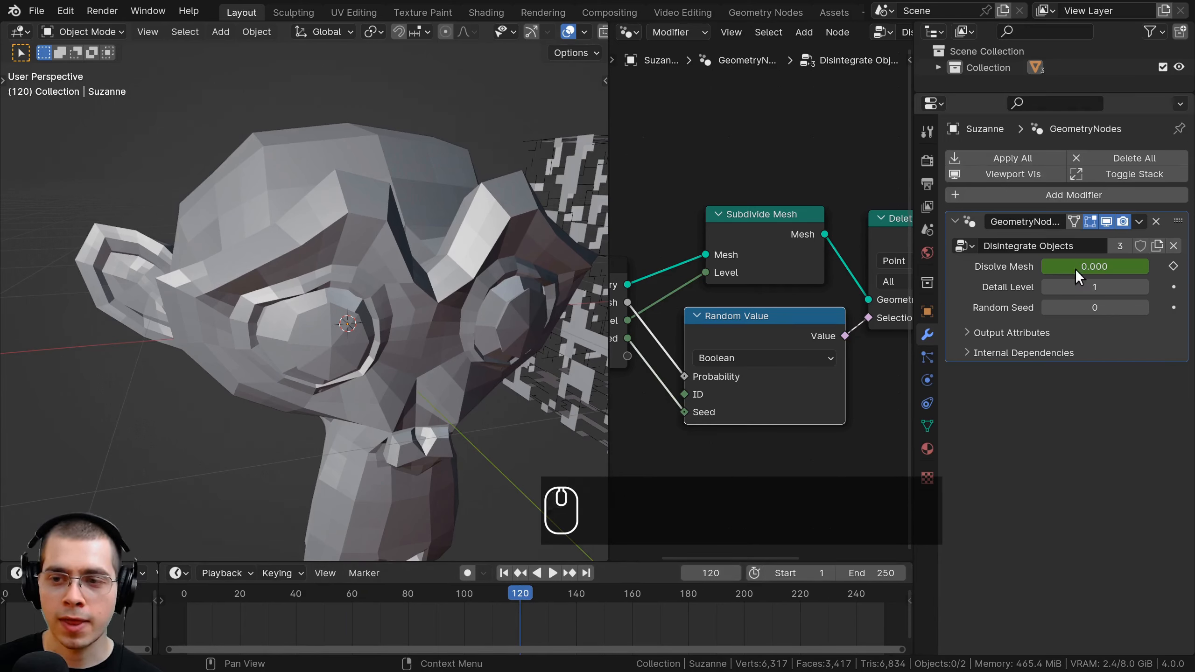
left_click_drag(1054, 265, 1111, 266)
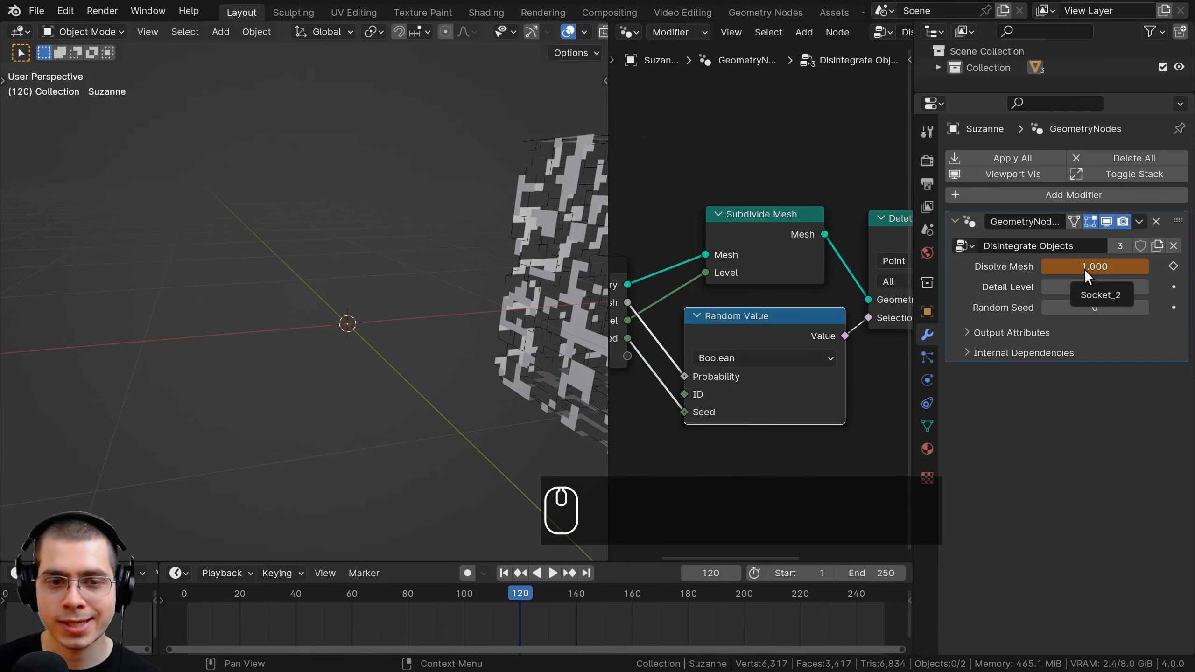
key("i")
left_click_drag(520, 594, 359, 591)
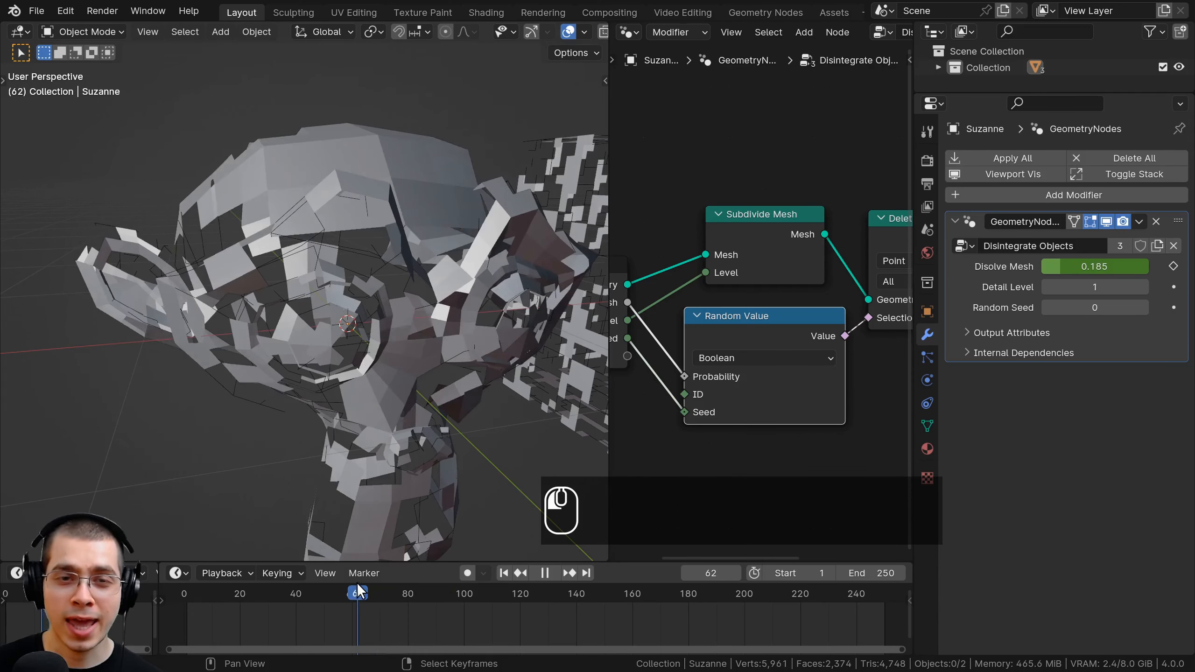
Step: Turn the geometry node editor into a Graph Editor and select Suzanne to show the animated Disolve Mesh curve
left_click(631, 34)
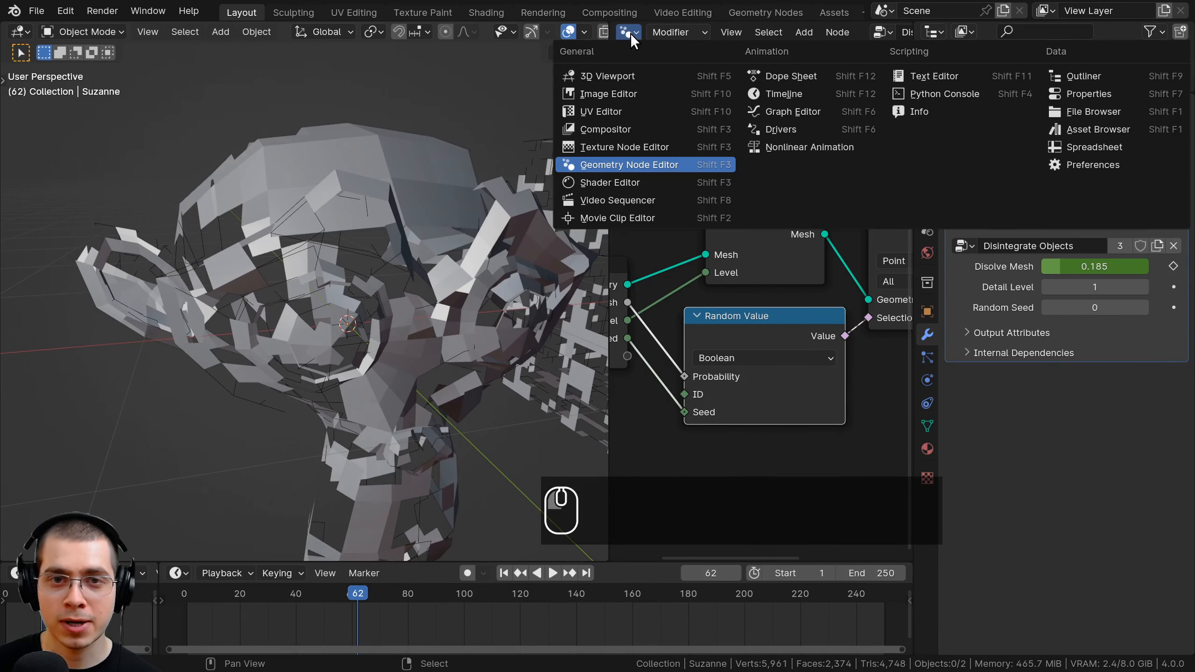
left_click(782, 115)
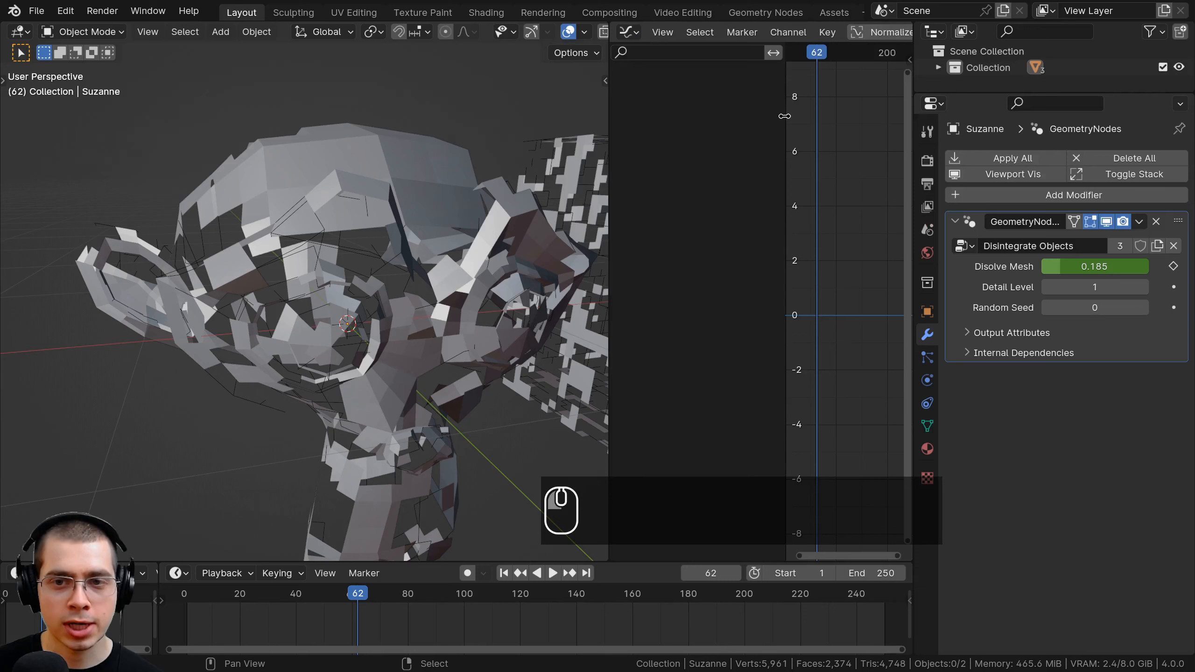
left_click(372, 191)
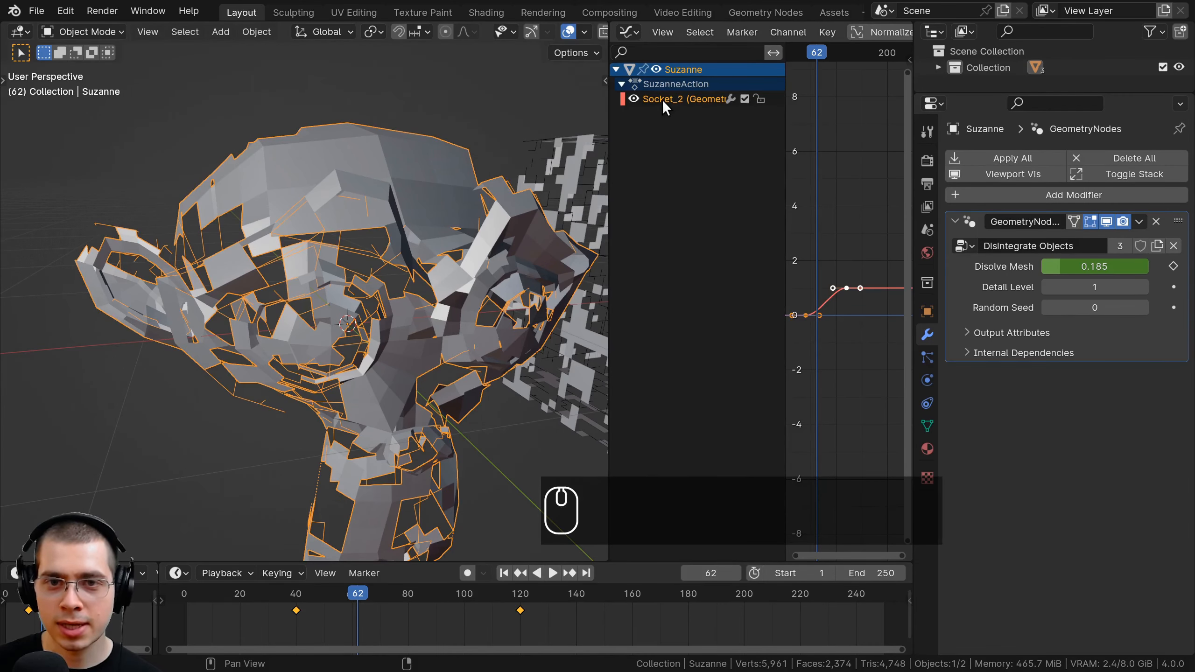
Step: Widen the Graph Editor into the 3D viewport and the properties area, keeping its sidebar collapsed around the dissolve curve
left_click_drag(611, 130, 484, 131)
key("n")
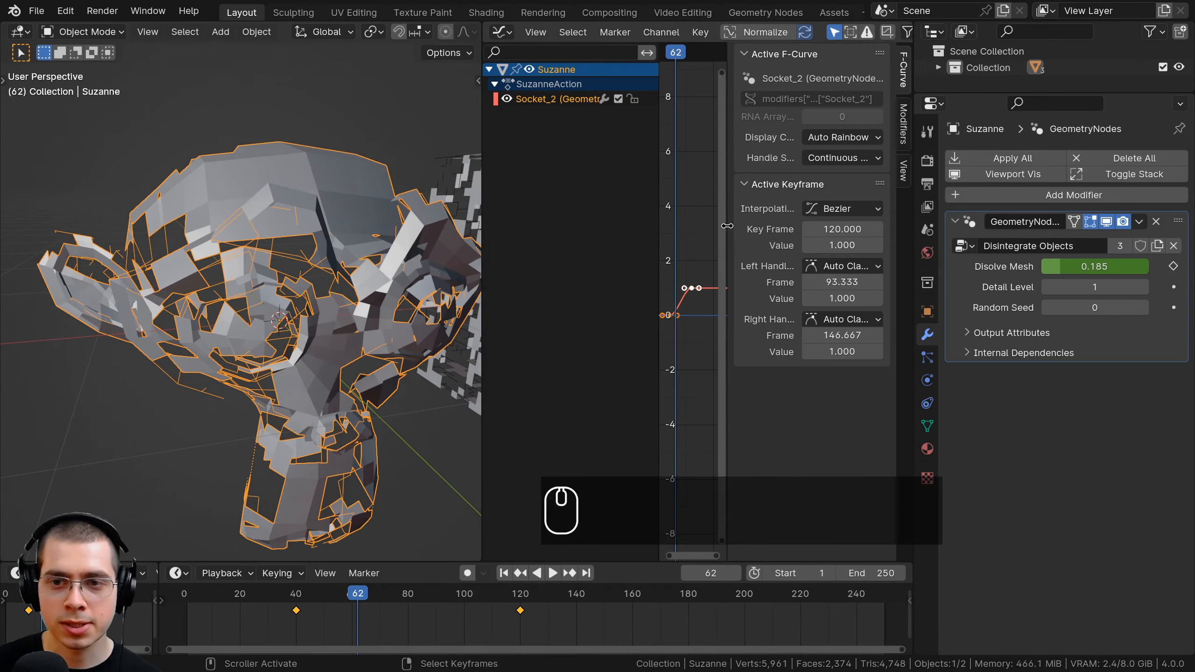
left_click_drag(727, 226, 995, 236)
left_click_drag(915, 225, 1069, 231)
scroll(889, 341, "up", 4)
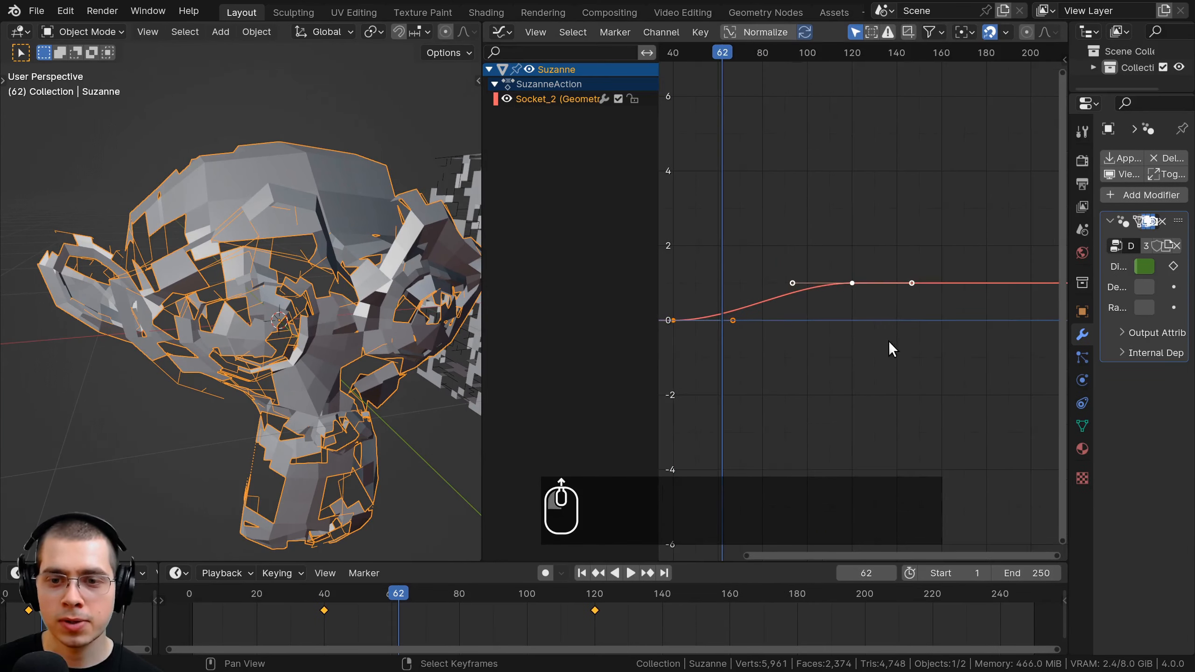
middle_click_drag(892, 272, 977, 269)
scroll(894, 292, "up", 1)
Step: Move the dissolve curve's end keyframe to about frame 83 and play the animation from around frame 40
key("a")
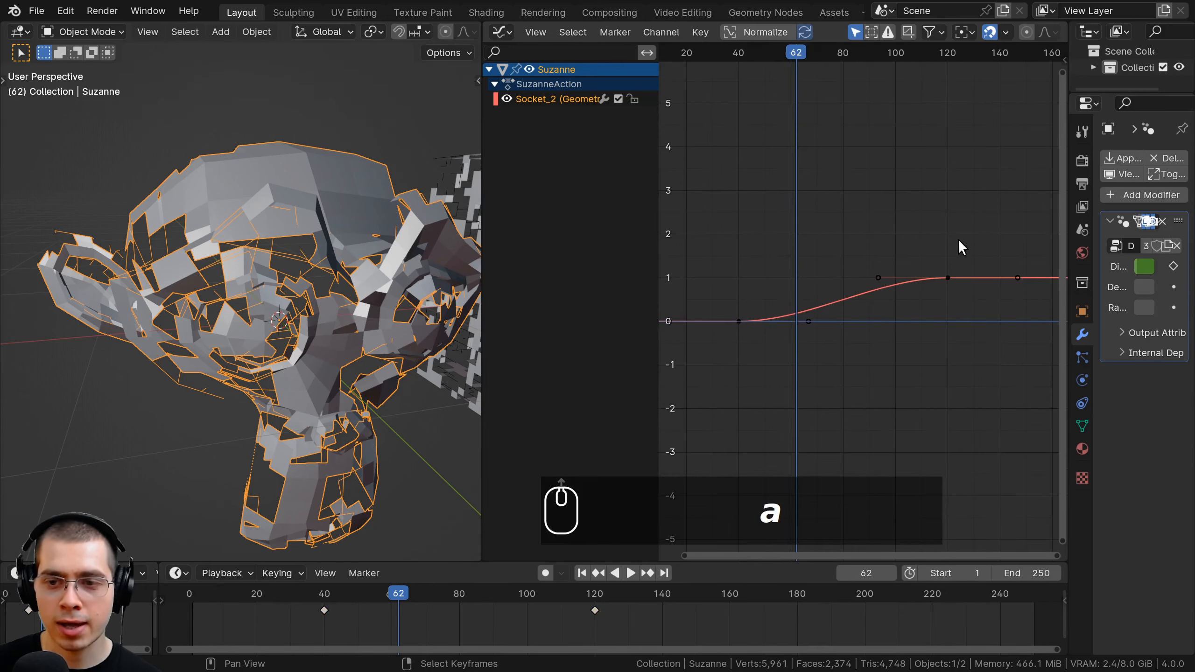
left_click(949, 278)
key("g")
key("g")
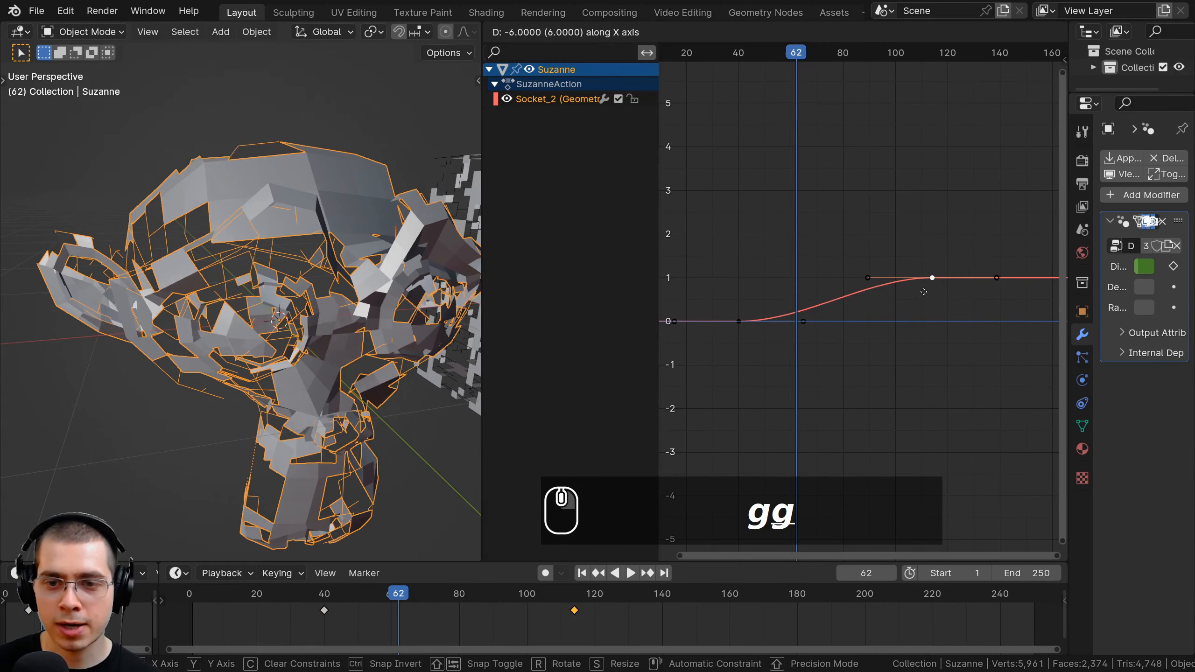
right_click(950, 275)
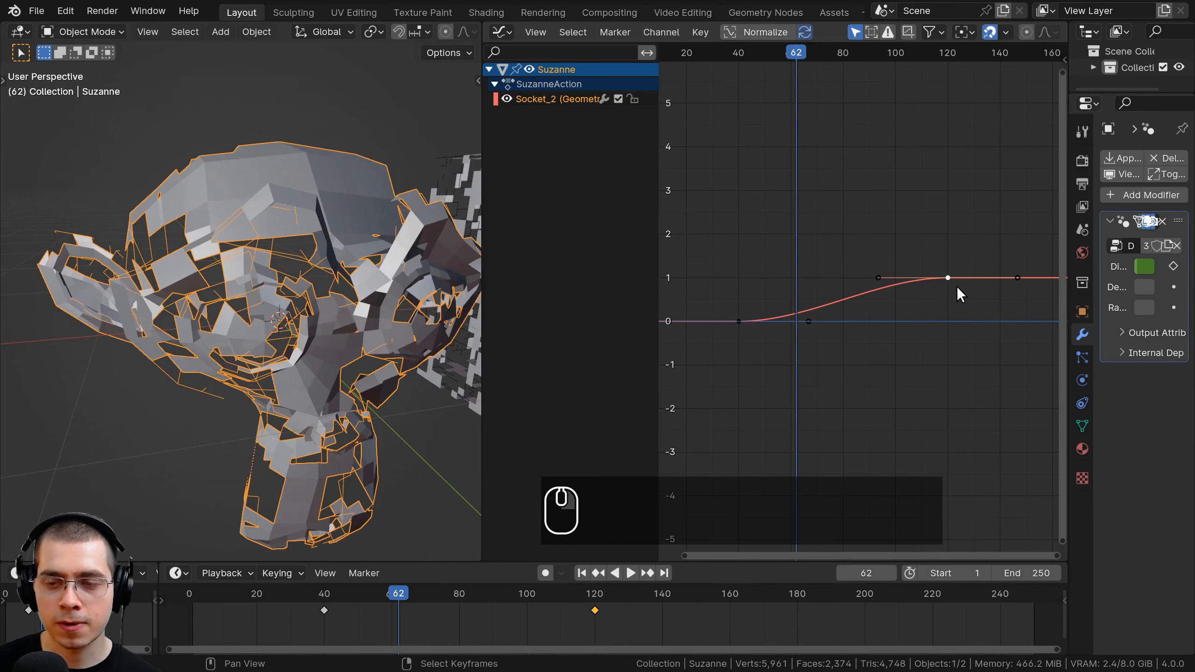
key("g")
left_click(739, 329)
key("space")
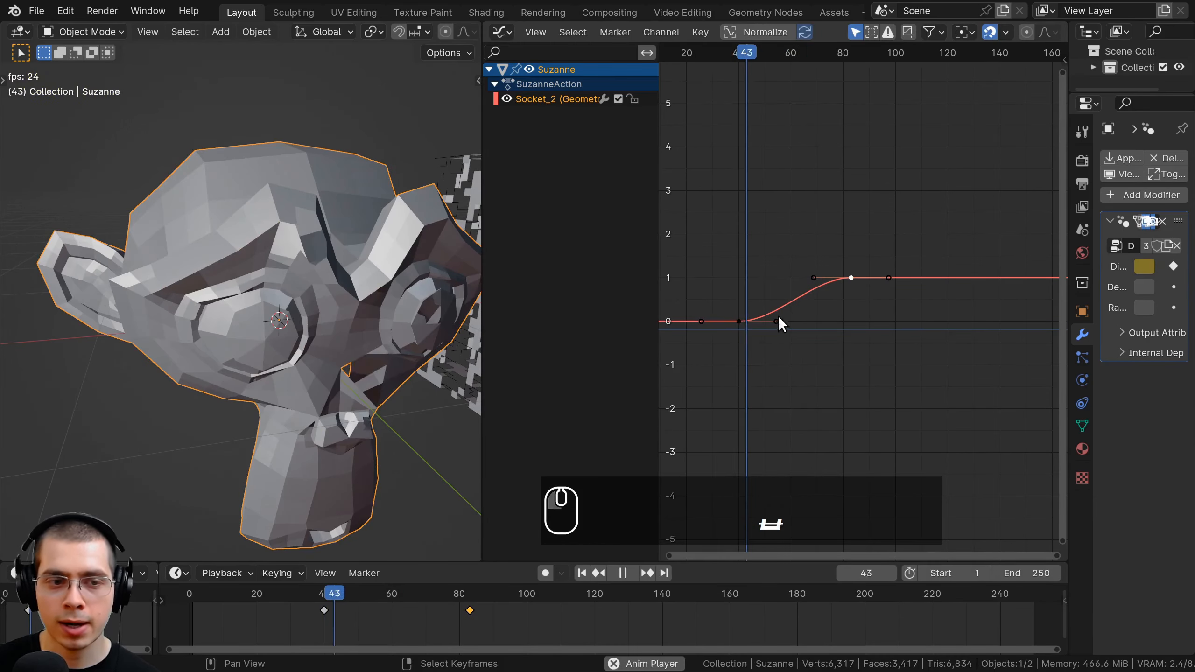
left_click(727, 343)
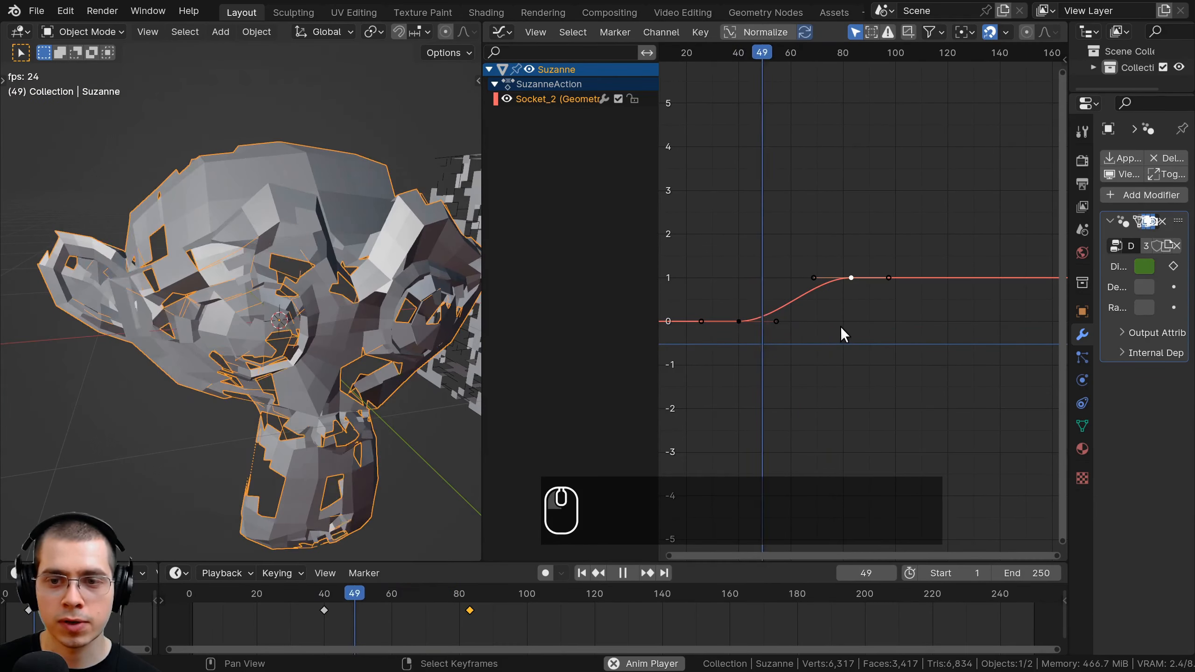
Step: Move the dissolve curve's end keyframe to about frame 132 and replay the slower disintegration
scroll(841, 326, "up", 2)
scroll(855, 312, "down", 4)
key("g")
left_click(961, 322)
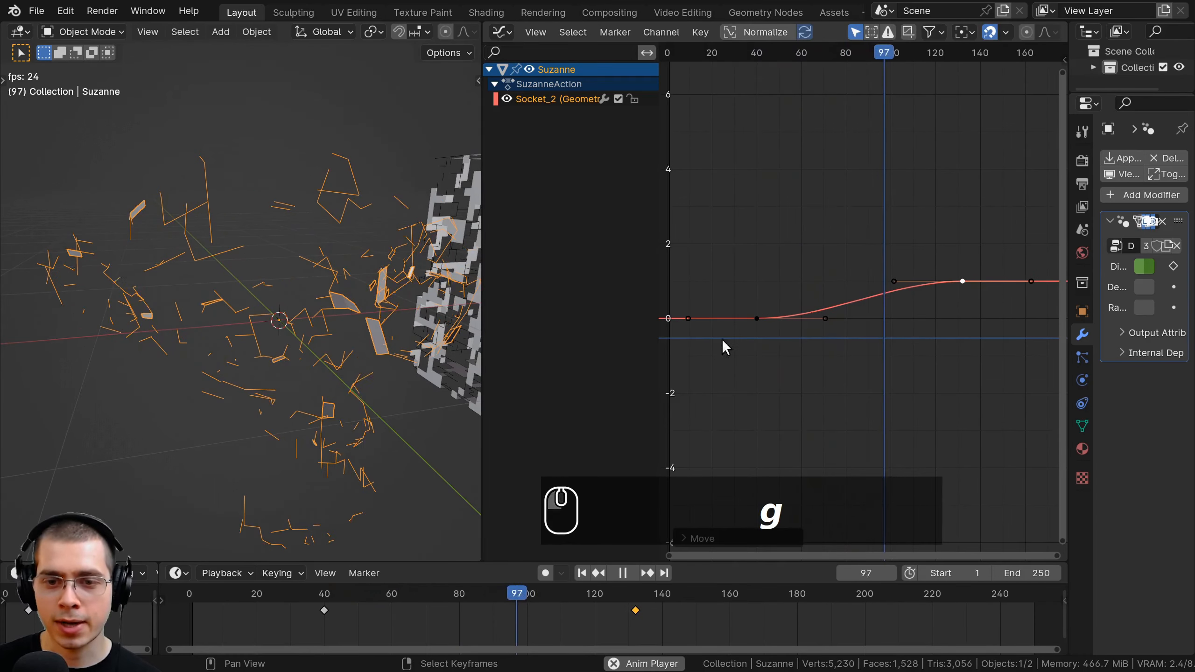
left_click(732, 333)
scroll(867, 325, "up", 1)
key("space")
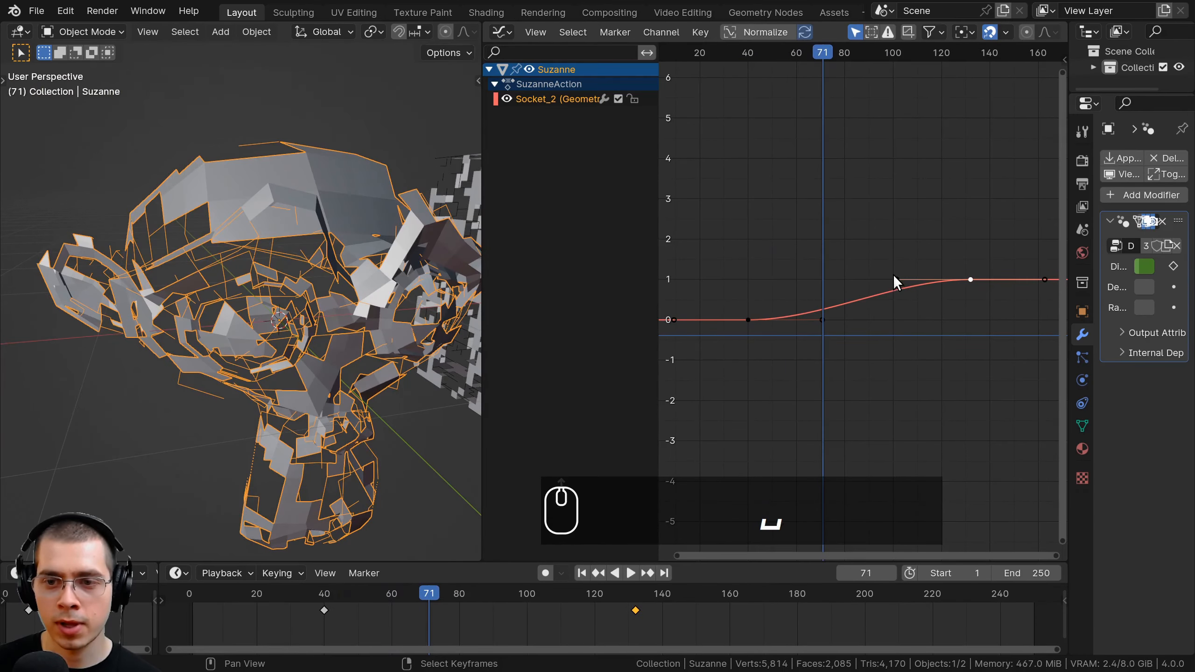
Step: Pull the end keyframe's left handle down to about frame 79, slightly below zero, and preview the delayed dissolve
left_click(896, 278)
key("g")
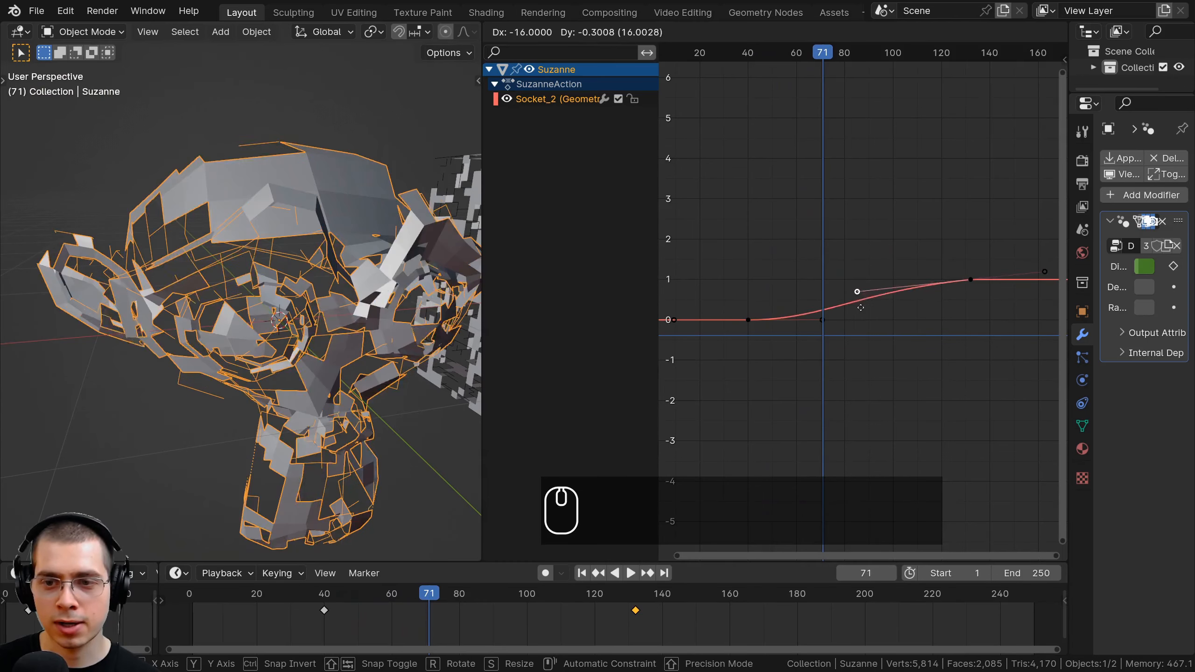
left_click(846, 343)
key("space")
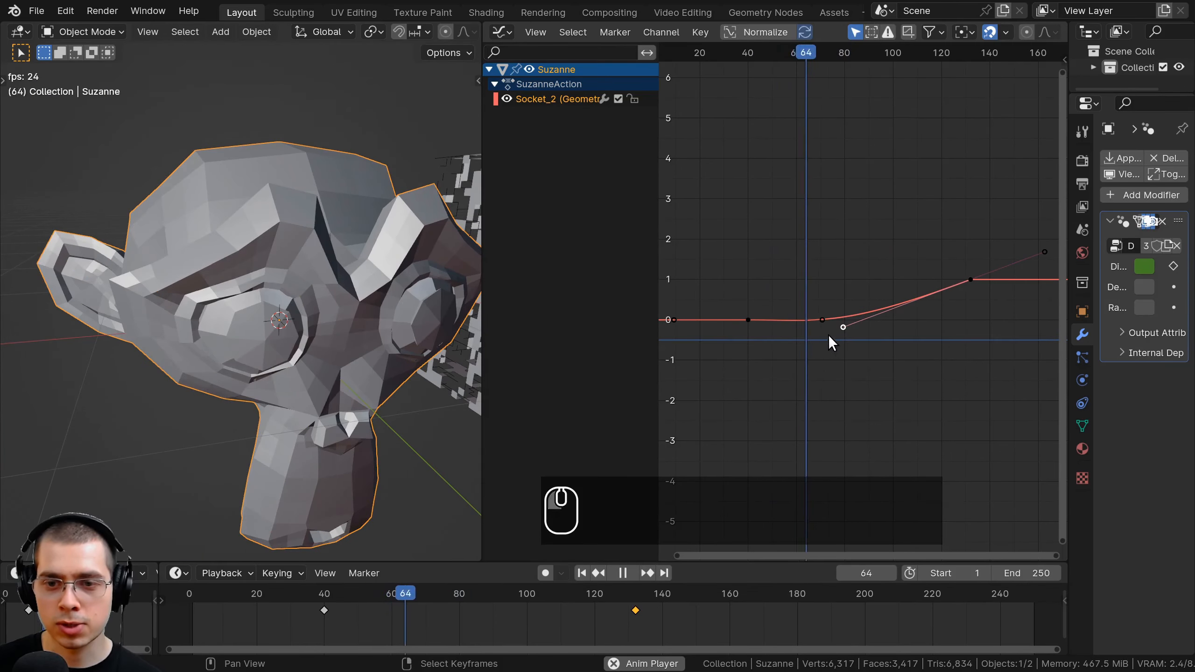
key("g")
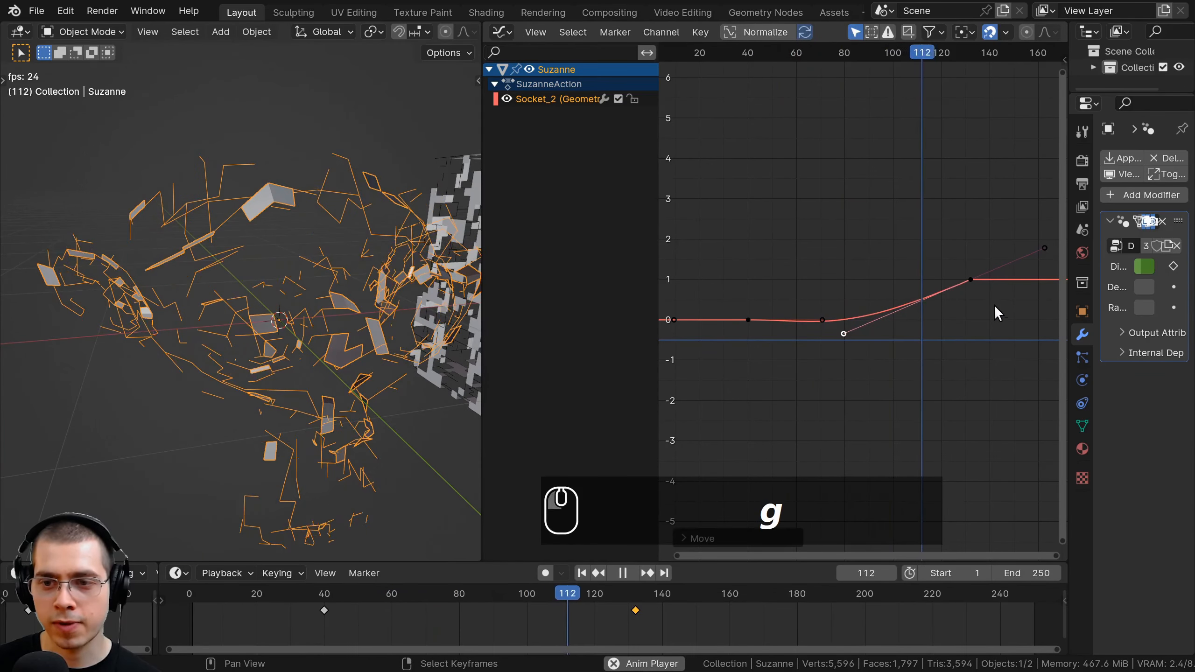
right_click(972, 279)
right_click(839, 336)
Step: Try the end keyframe's left handle high above the curve near frame 57, and settle it at about frame 78, value 0.3
key("g")
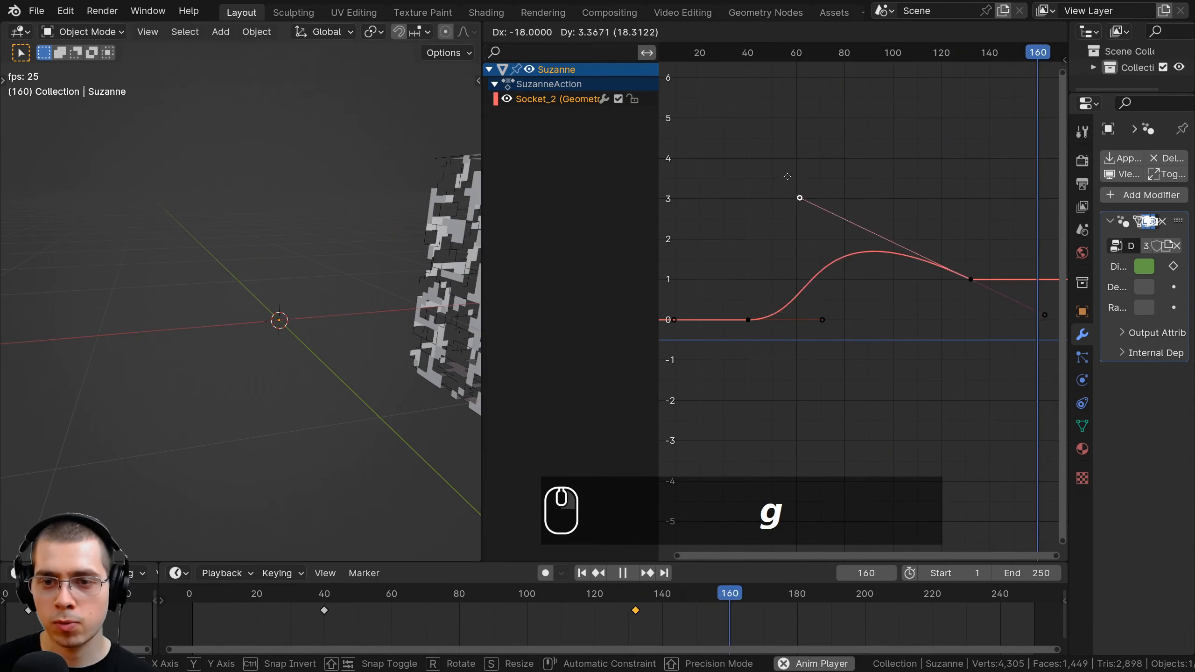
left_click(784, 182)
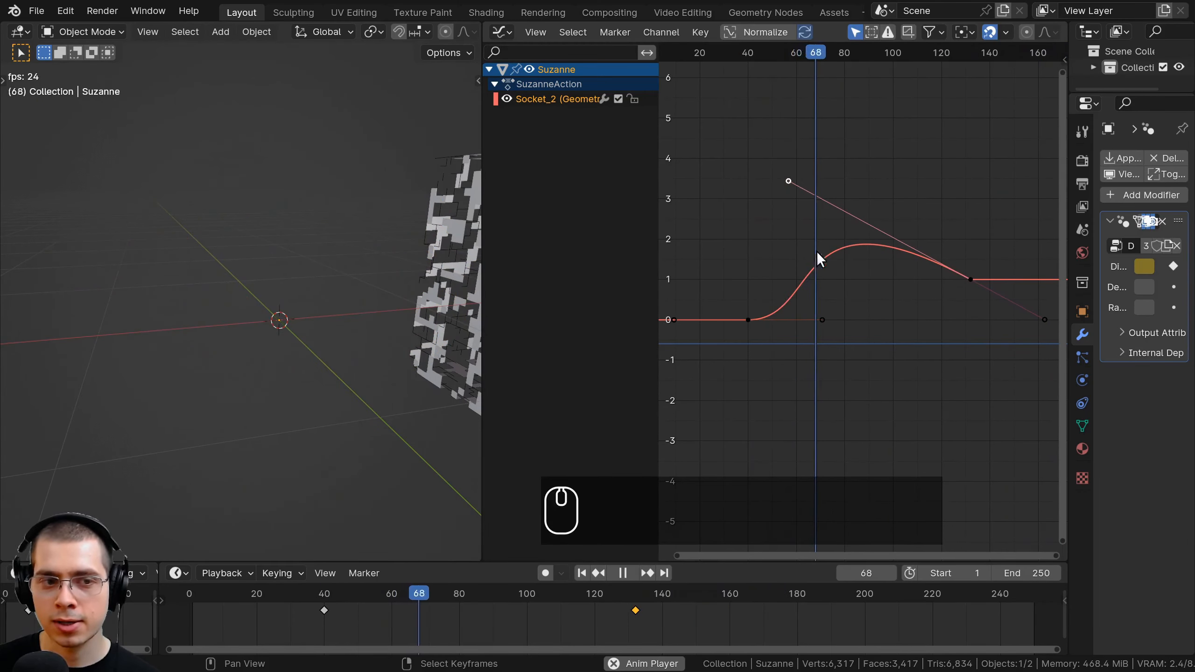
key("g")
left_click(903, 346)
key("g")
left_click(879, 381)
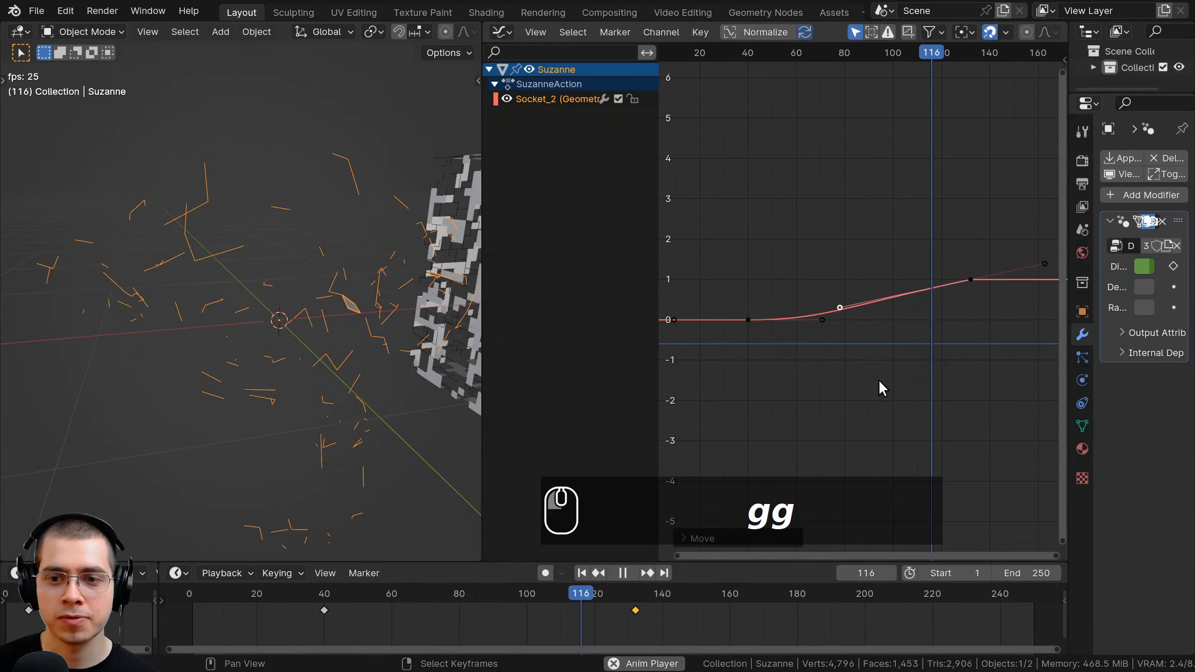